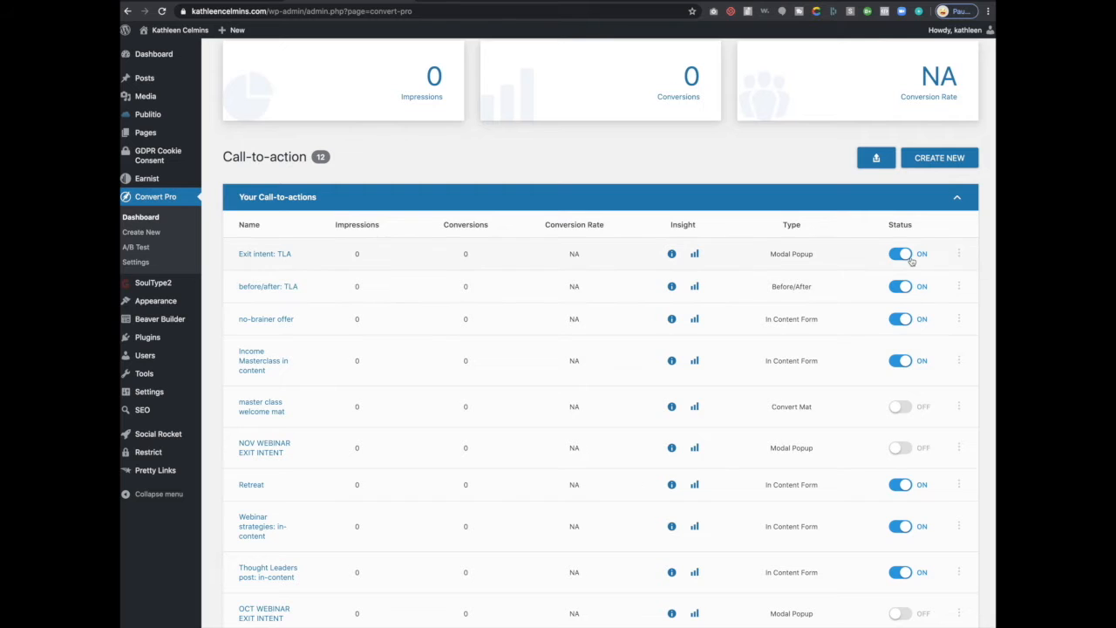
- Turn off the "Exit intent: TLA" call-to-action and check the plugin's general settings before returning to the call-to-action overview
click(904, 254)
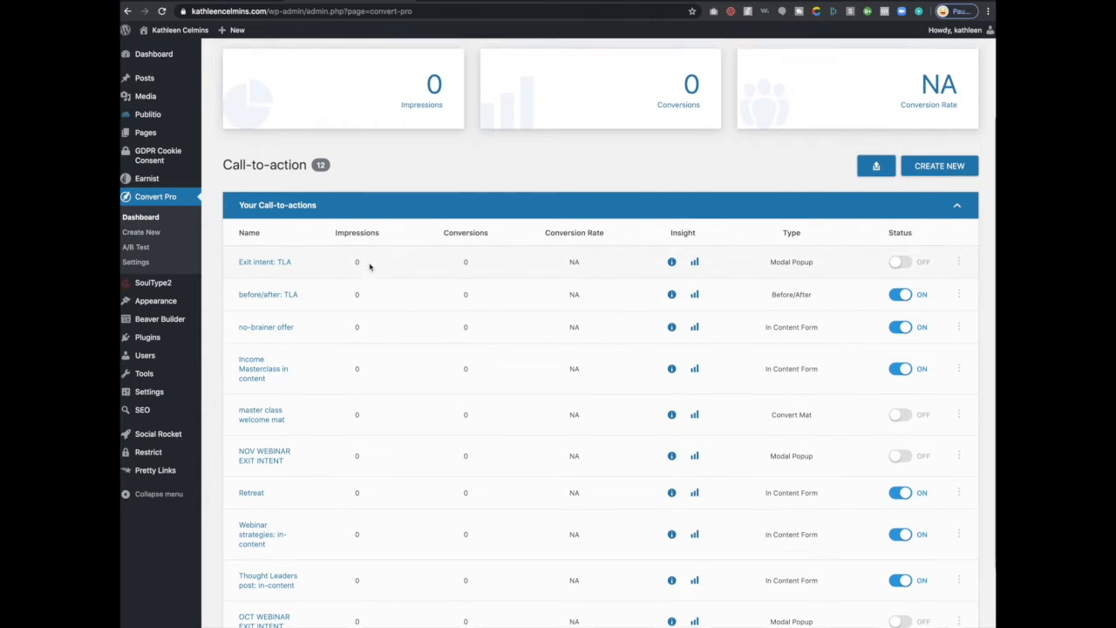
scroll(366, 262, up, 4)
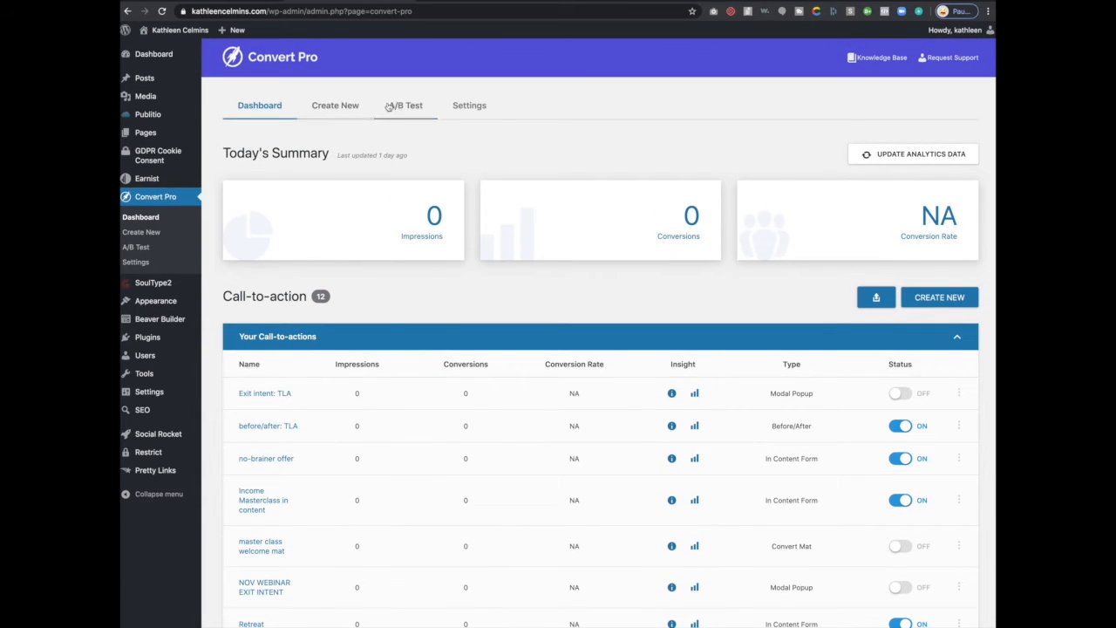
click(490, 116)
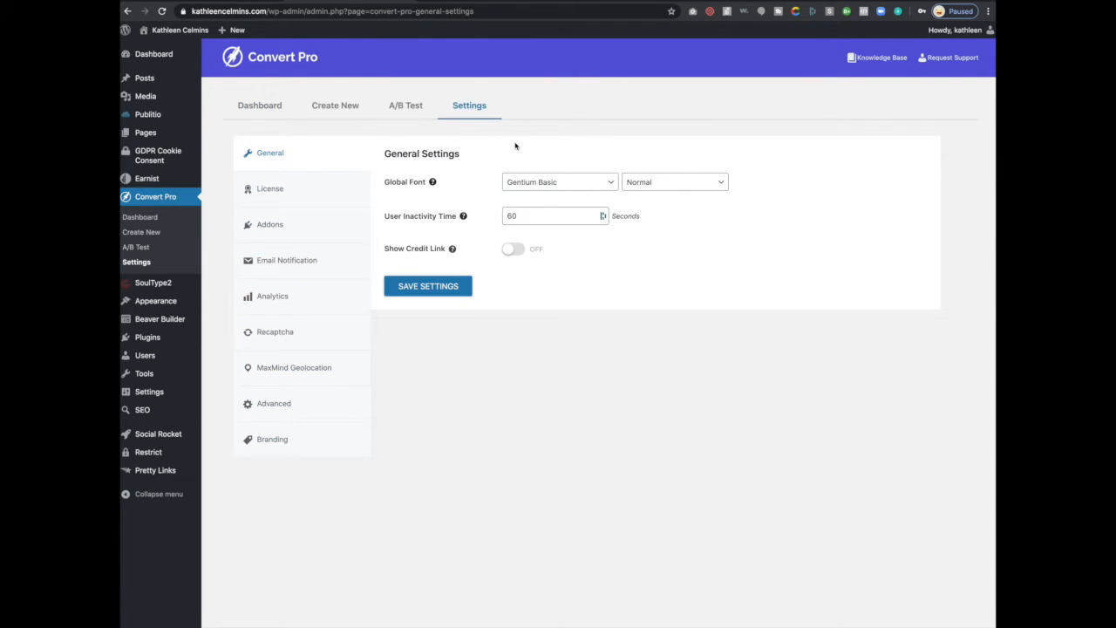
click(253, 111)
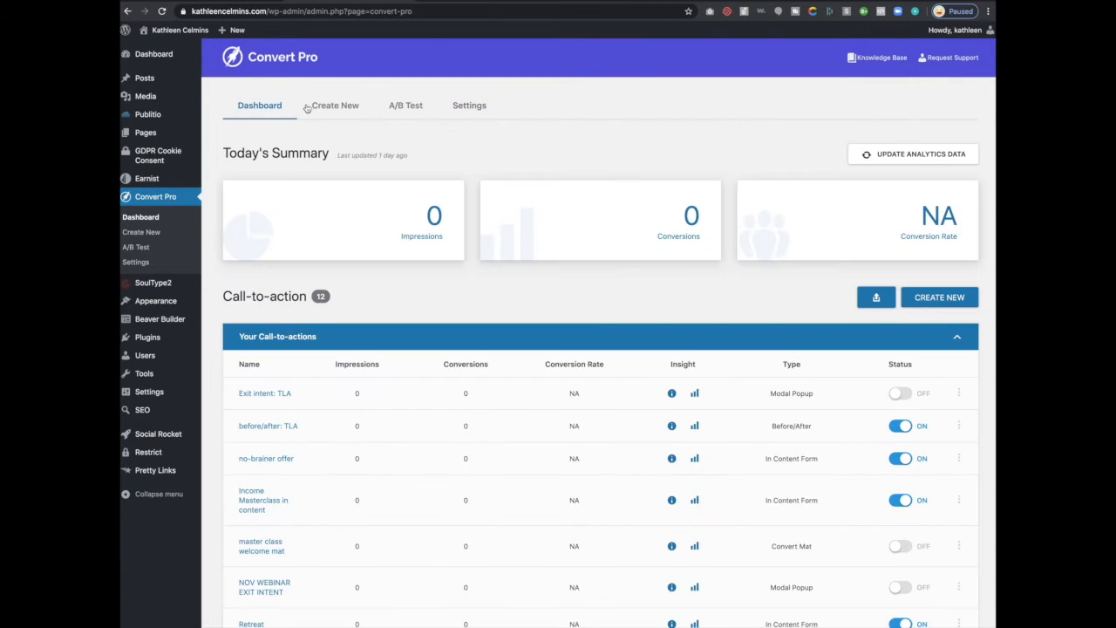
- Create a modal popup call-to-action from the Blank Template, named "Exit intent: the launch accelerator"
click(362, 114)
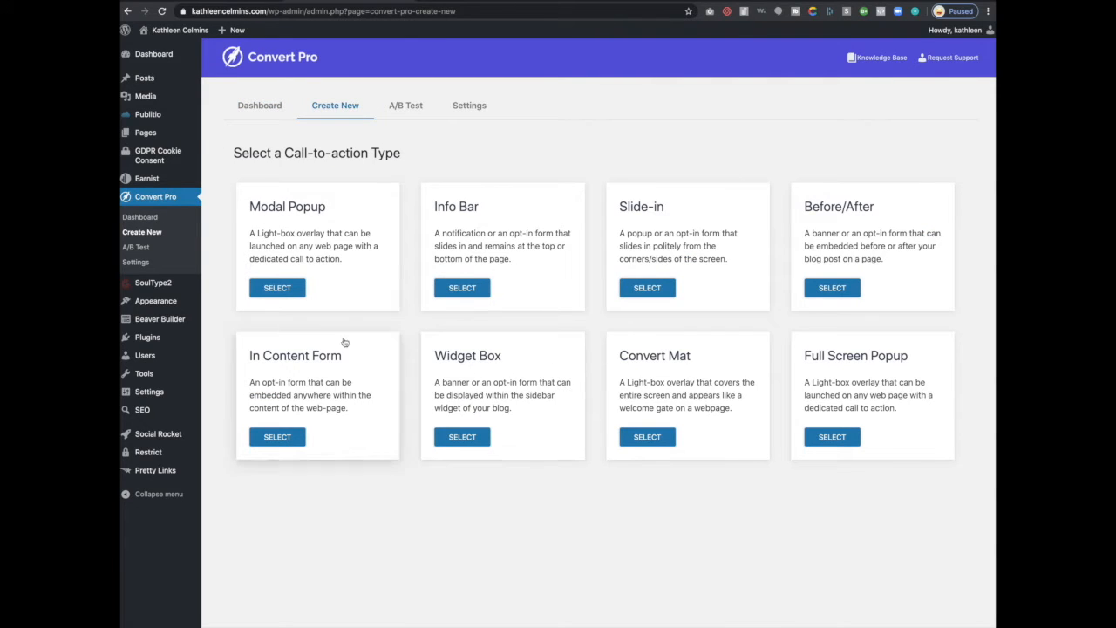
click(361, 263)
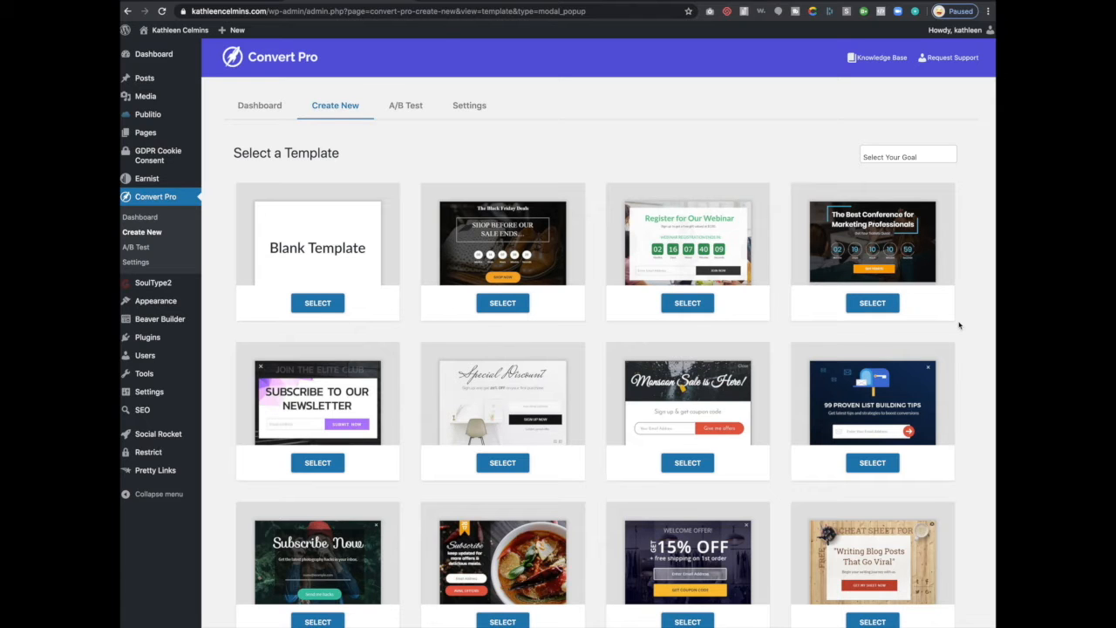
click(315, 303)
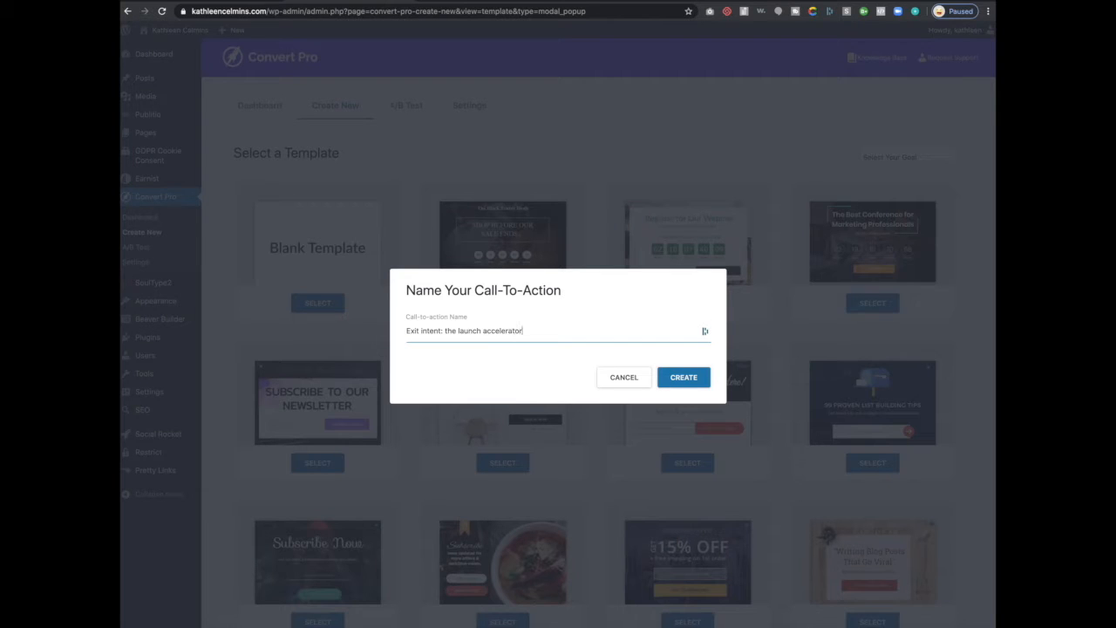
key(Return)
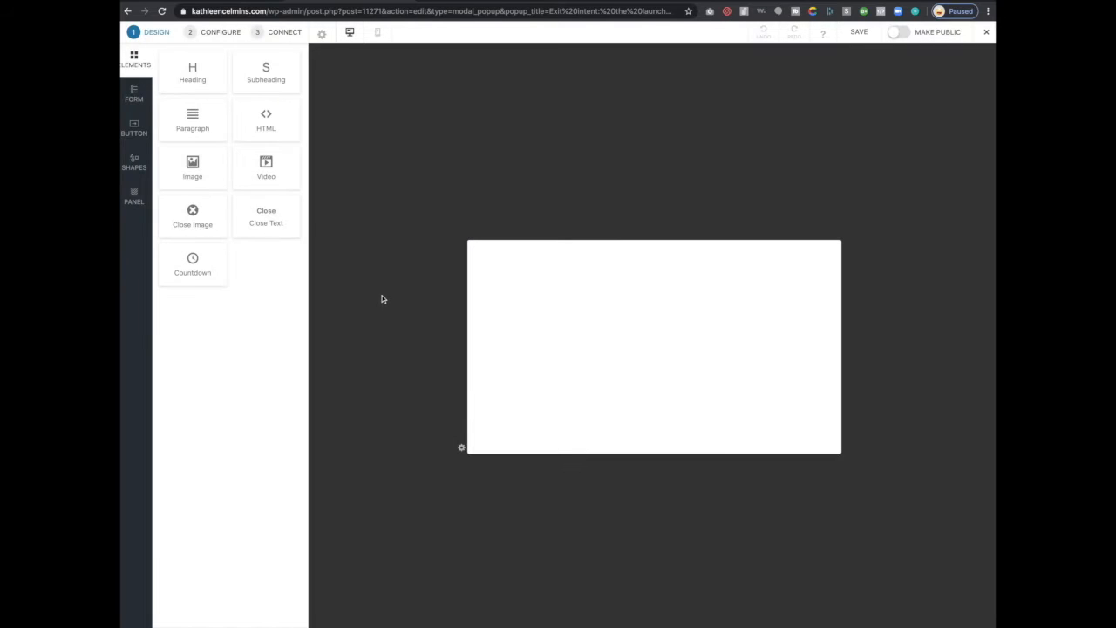
- Set the popup panel's size to 600 px wide and 500 px high
click(461, 447)
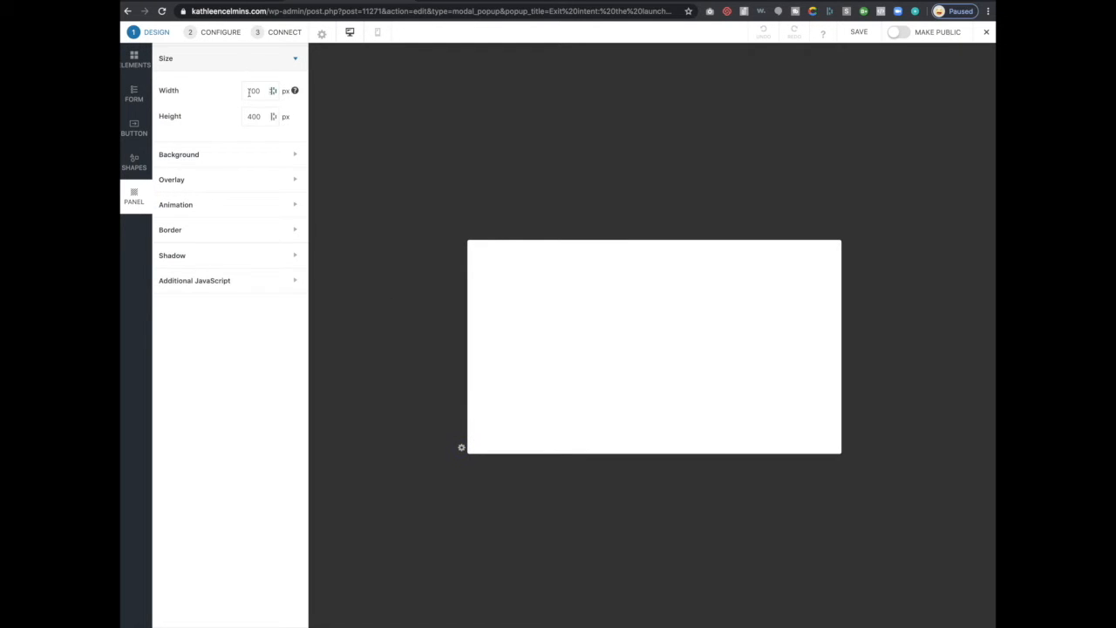
click(252, 91)
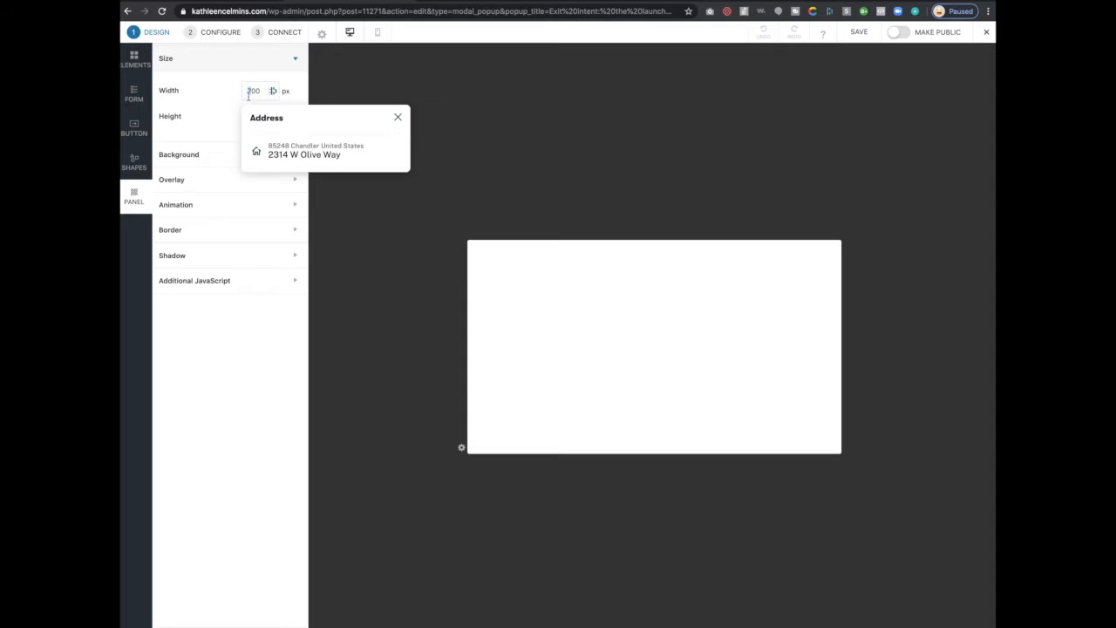
key(BackSpace)
text(6)
drag(253, 121, 248, 121)
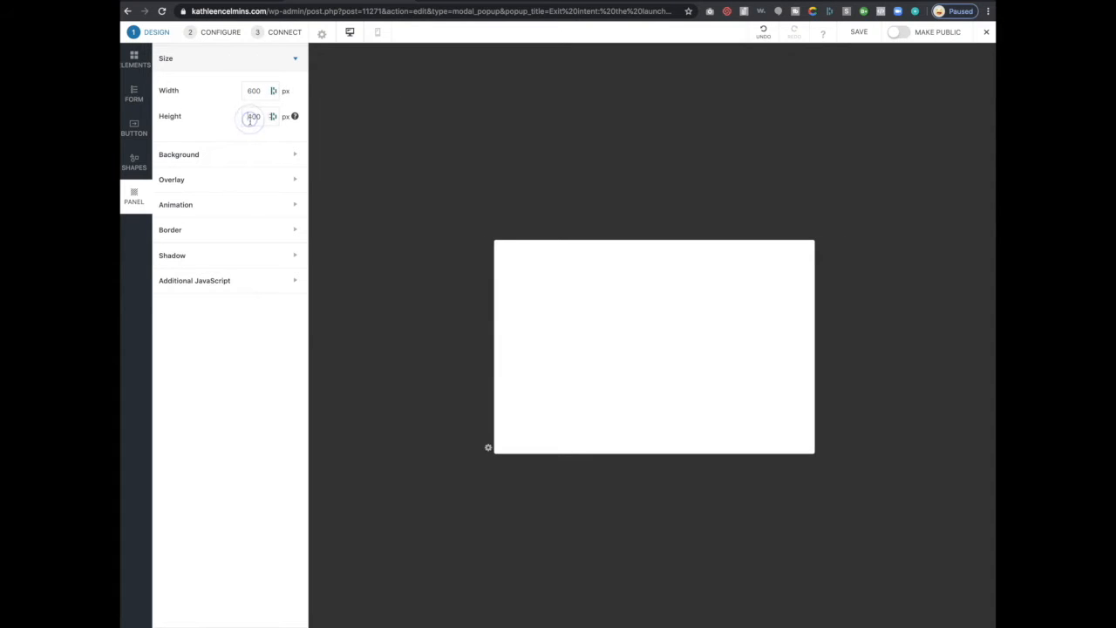
text(5)
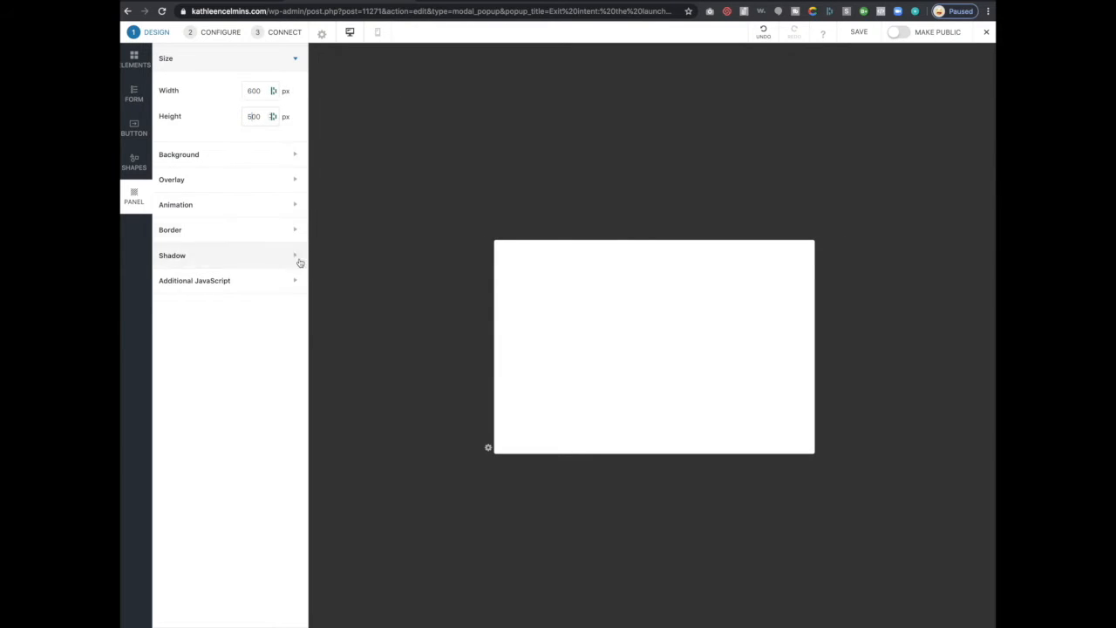
click(370, 263)
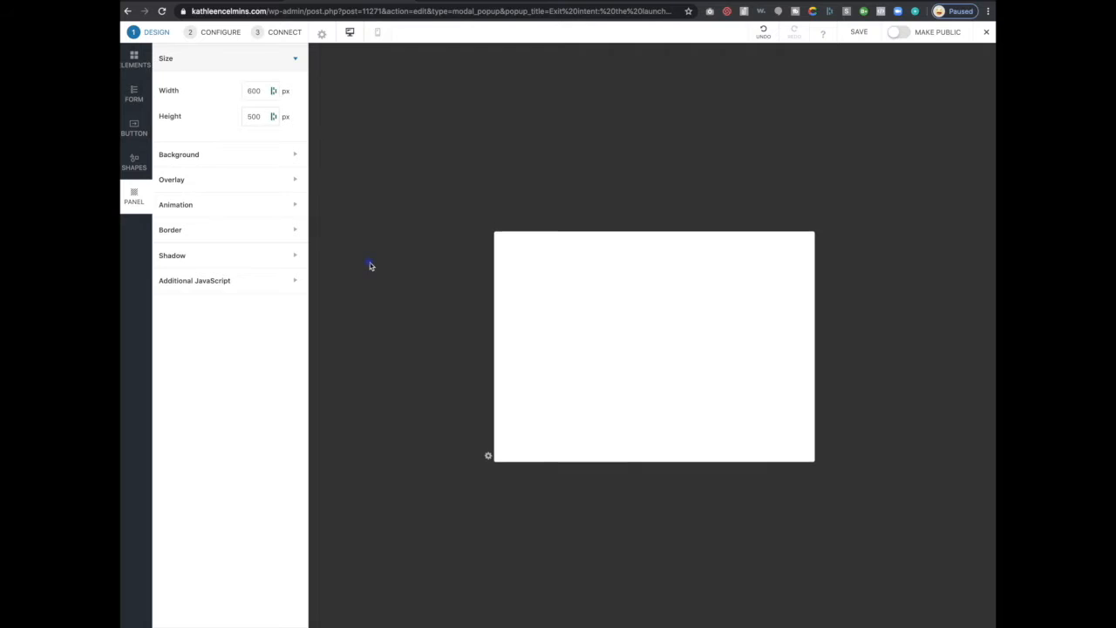
- Add a custom HTML element to the upper part of the popup and open its text settings
click(140, 61)
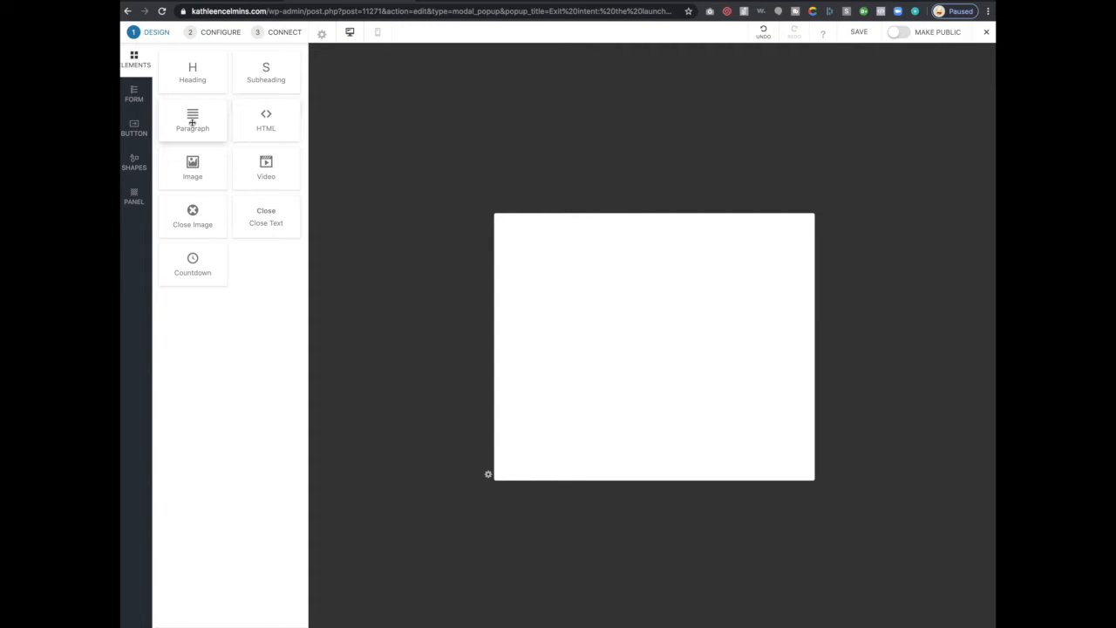
drag(693, 320, 603, 272)
click(604, 273)
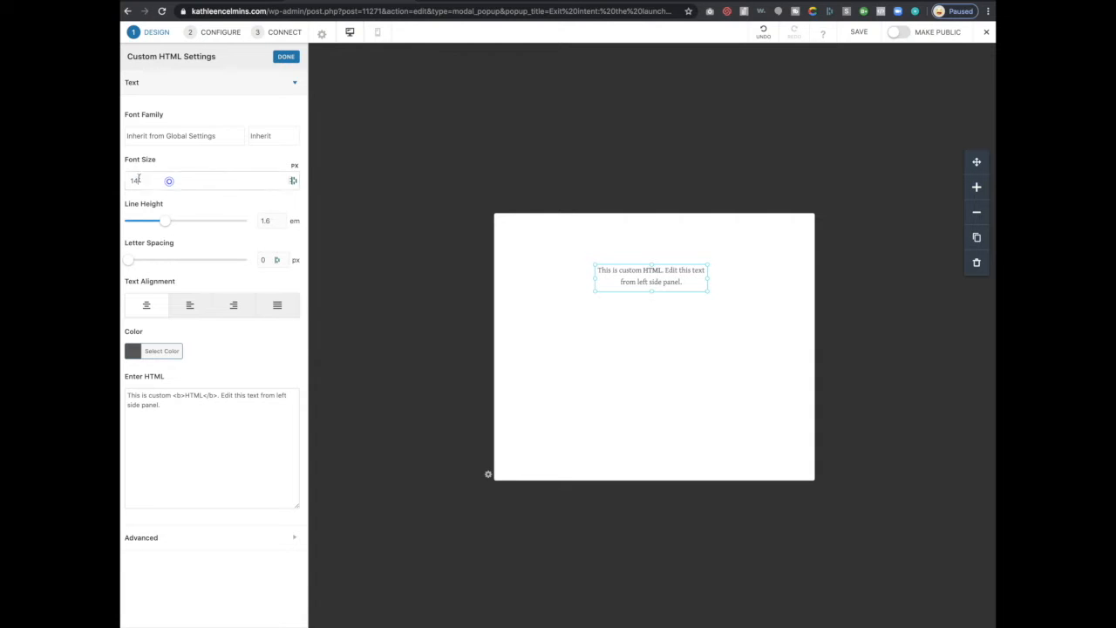
double_click(169, 181)
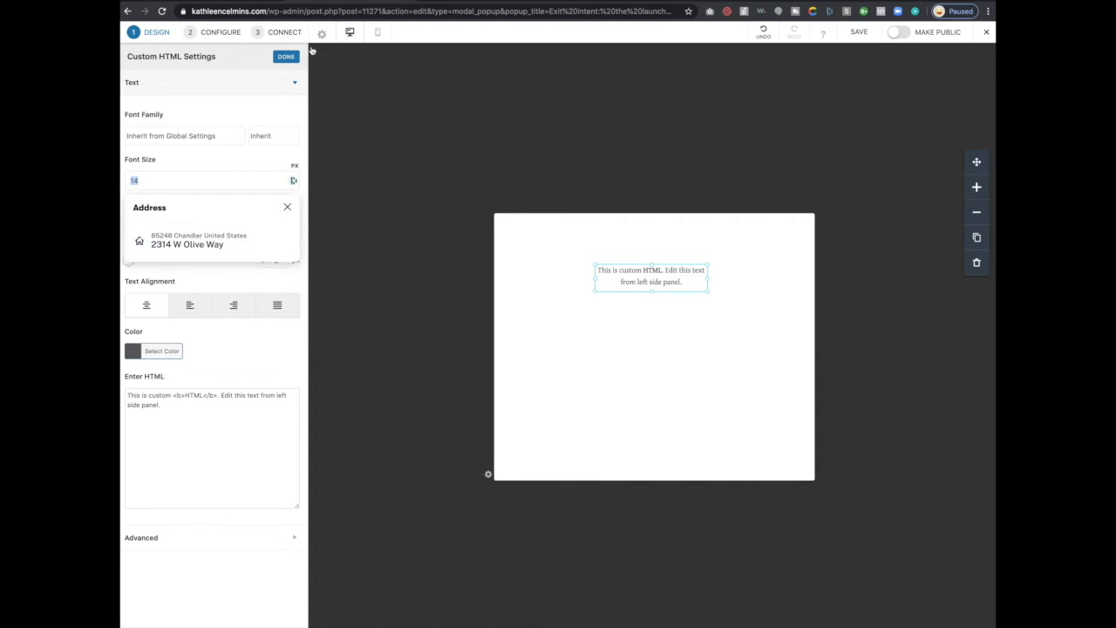
- Open the website's /launch-accelerator/ page in a new browser tab and copy the "ATTENTION: COACHES, SPEAKERS, AUTHORS, COURSE CREATORS, AND INDUSTRY EXPERTS" line
key(ctrl+t)
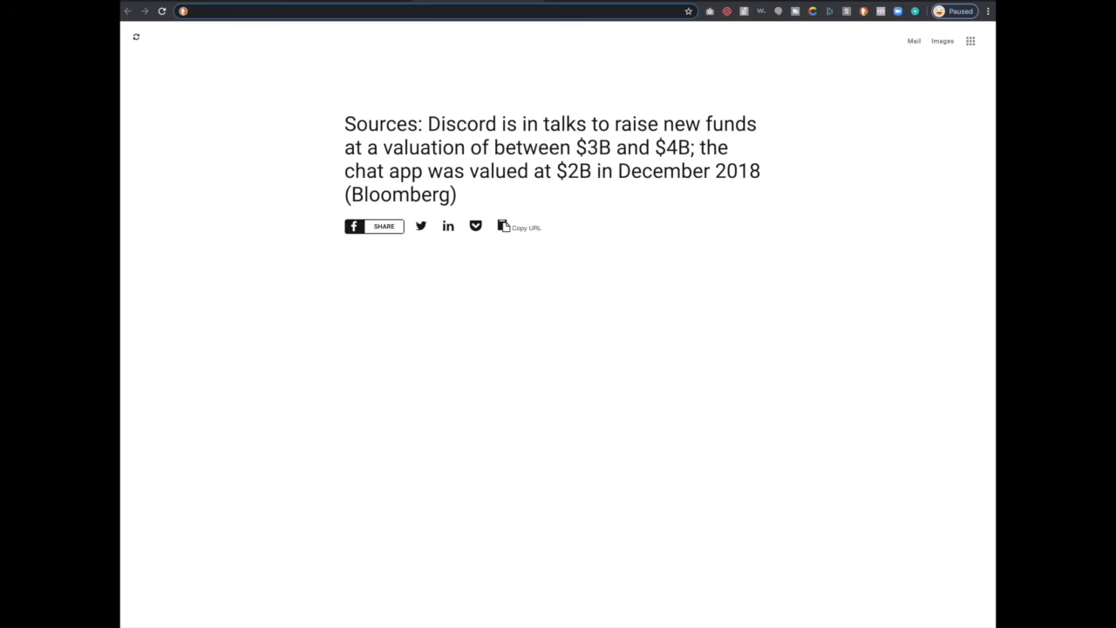
text(k)
key(Right)
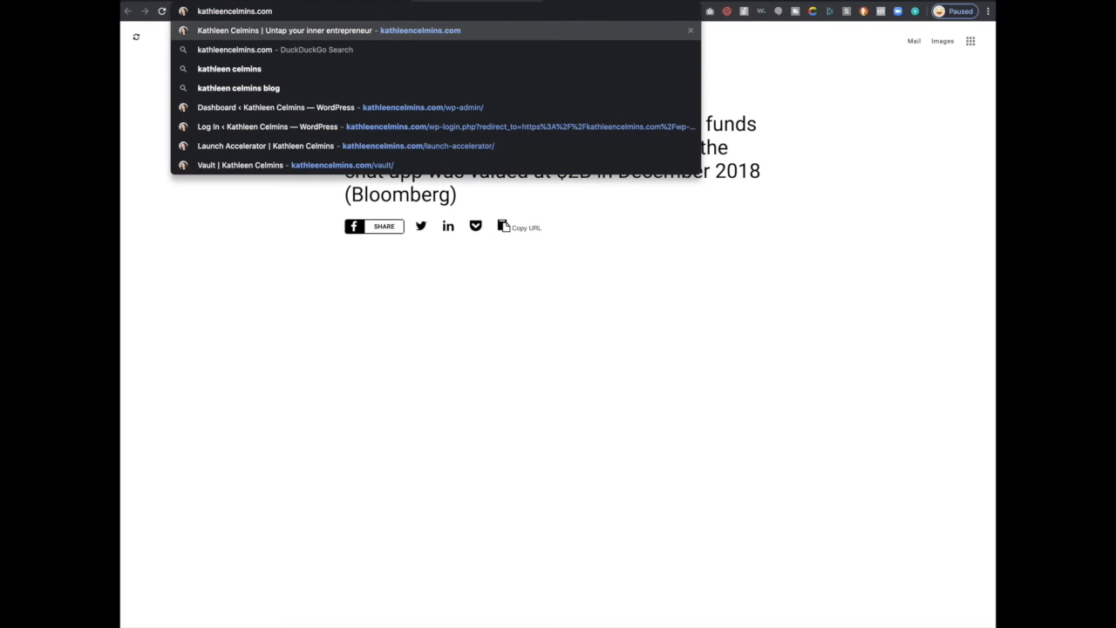
text(/launch-accelerator/)
key(Return)
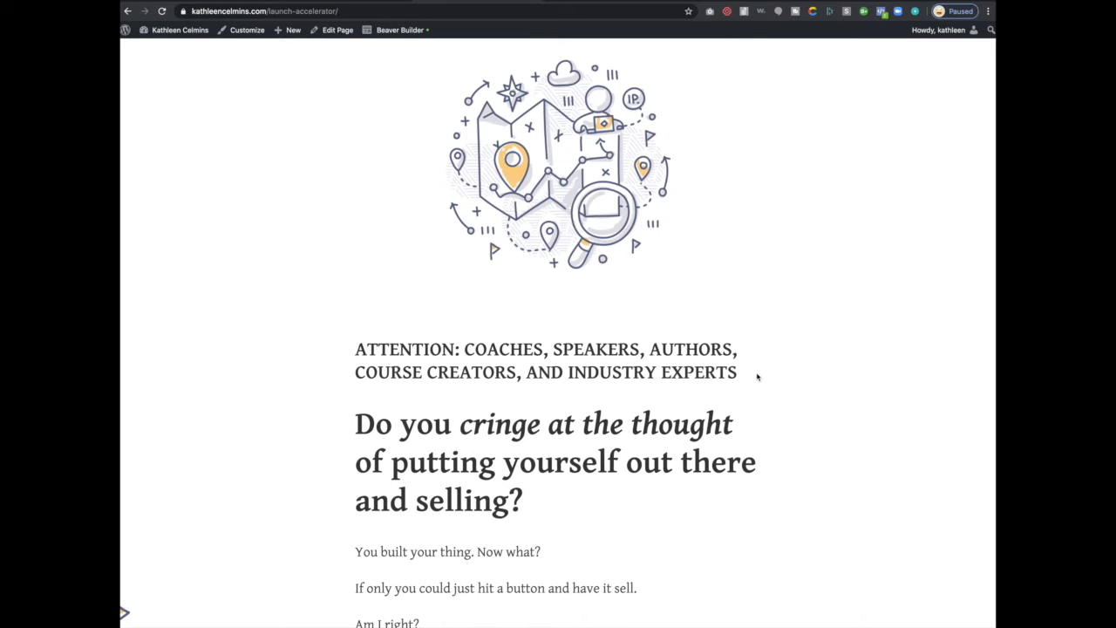
drag(757, 377, 357, 349)
key(super+c)
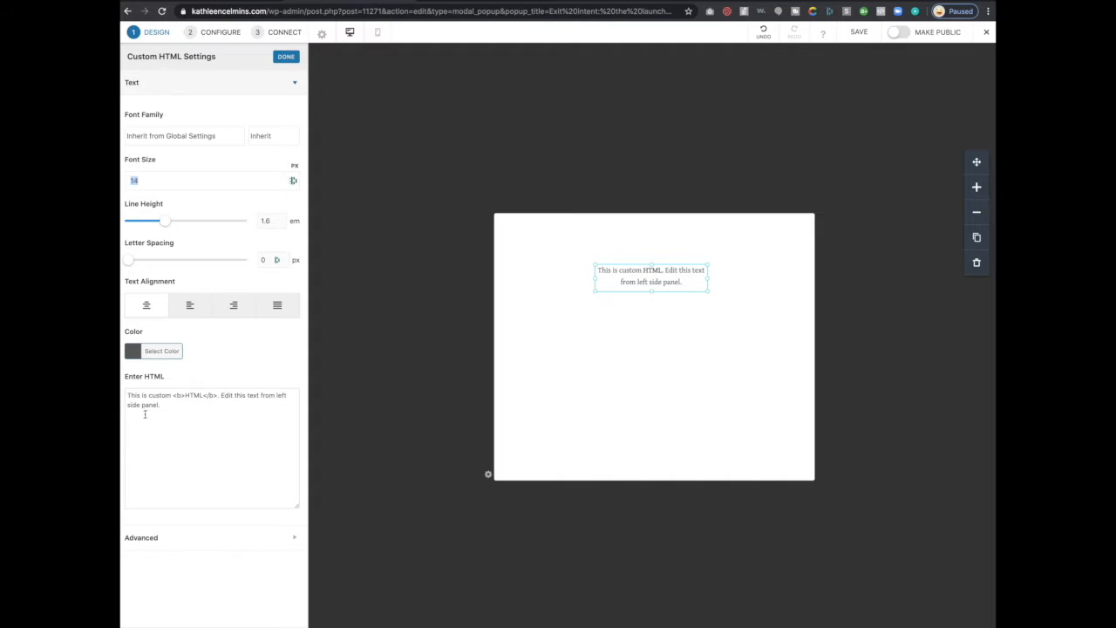
- Replace the element's placeholder HTML with the copied attention line, and widen and centre its box near the popup's upper edge
click(147, 413)
drag(178, 404, 128, 395)
key(super+v)
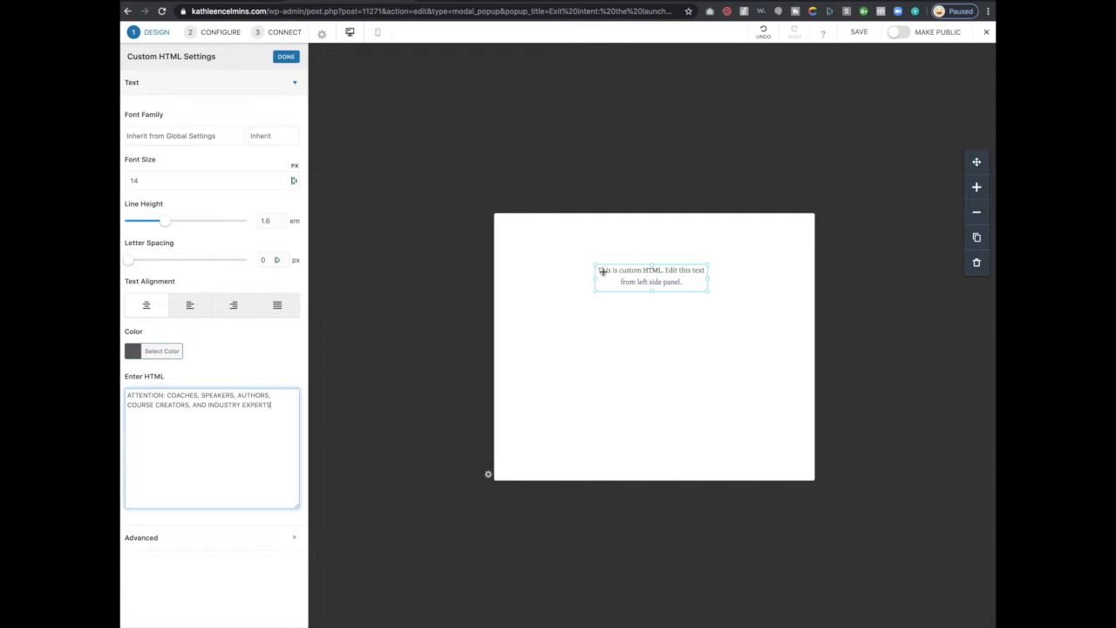
drag(593, 280, 531, 279)
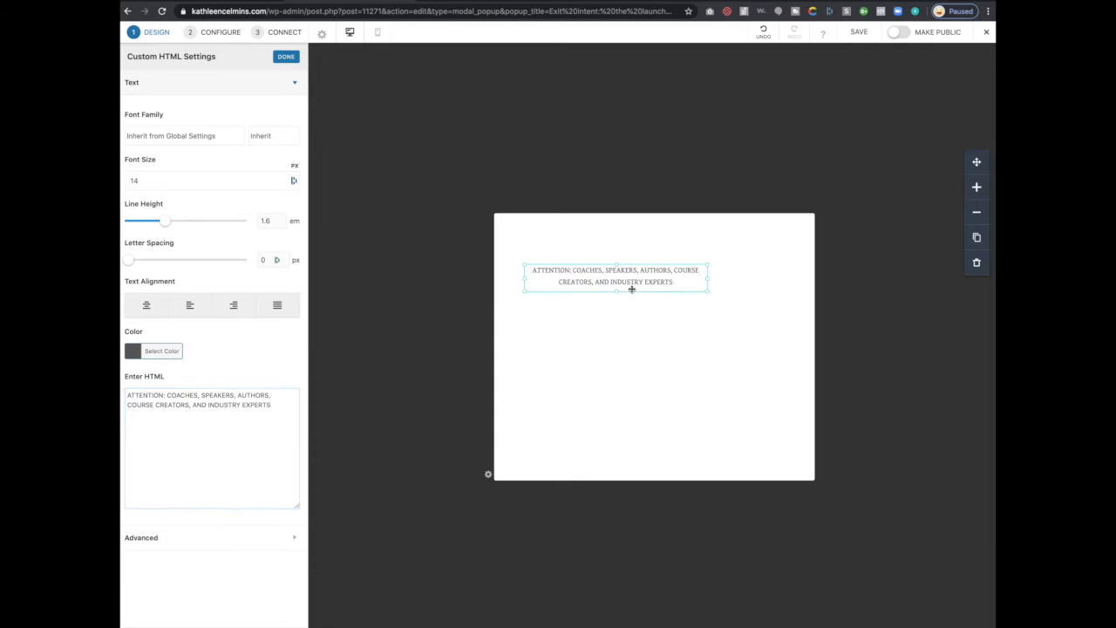
drag(613, 280, 653, 250)
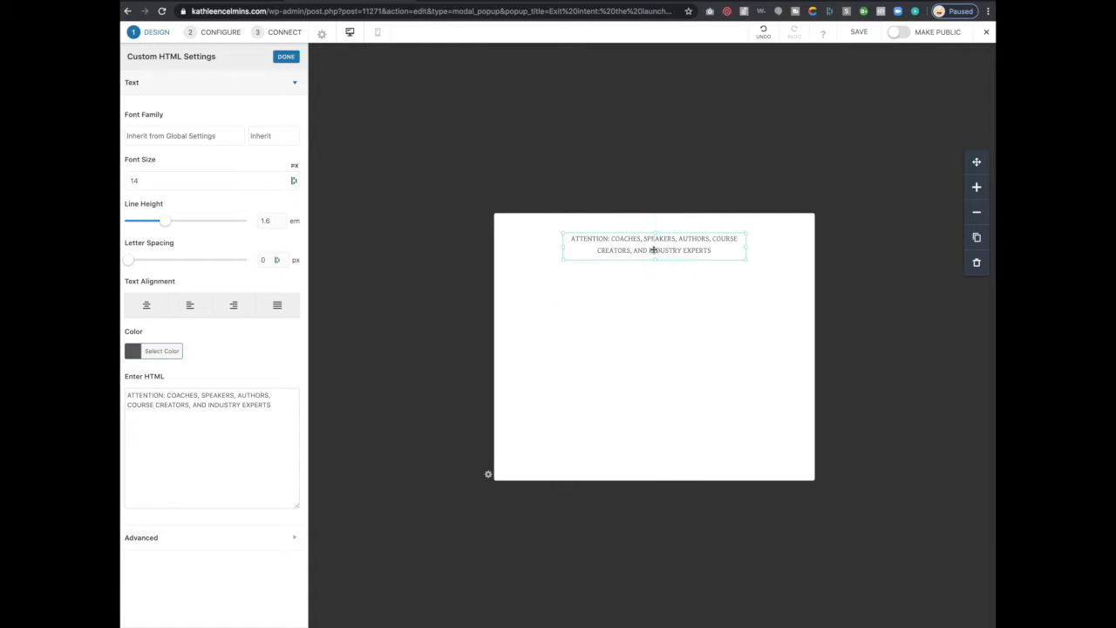
- Set the attention line's font size to 16 px and stretch its box across the popup at one line's height
double_click(148, 179)
text(16)
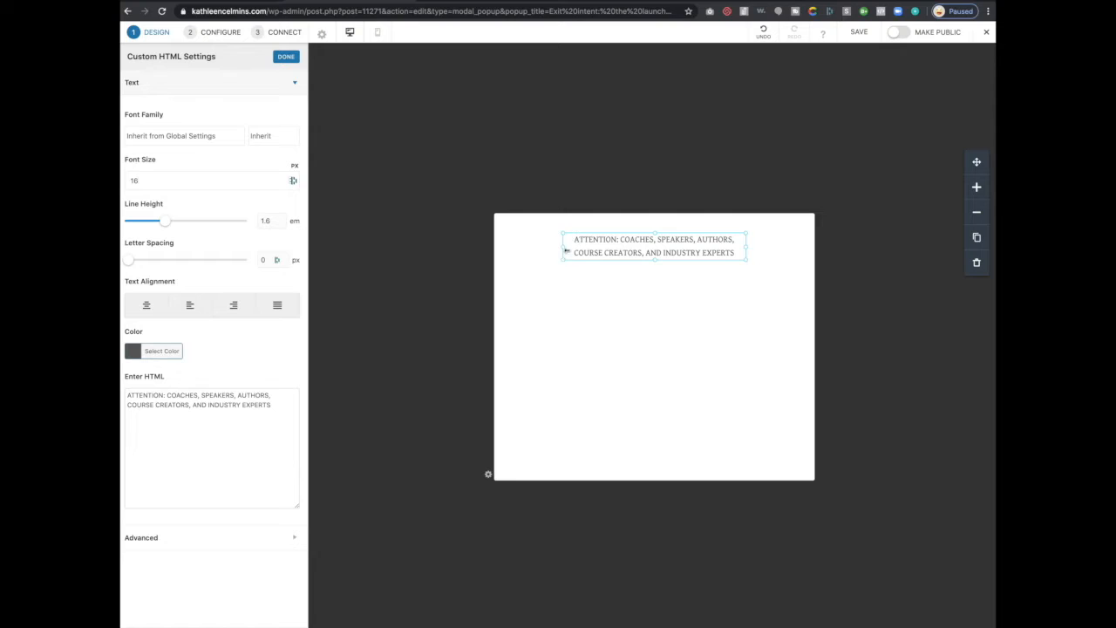
drag(566, 251, 521, 252)
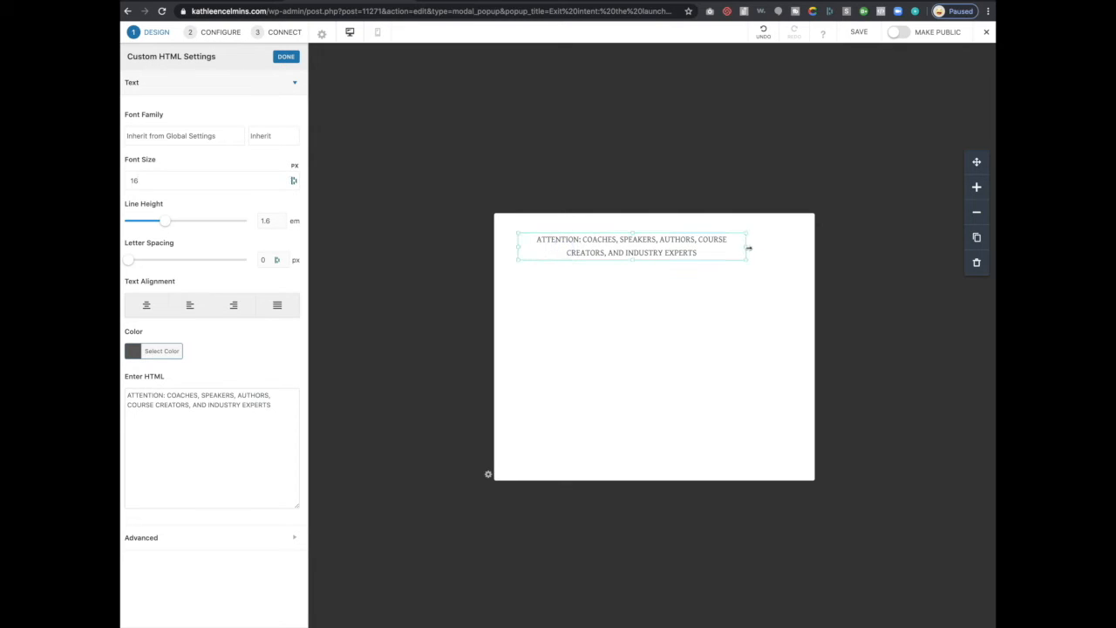
drag(748, 249, 805, 248)
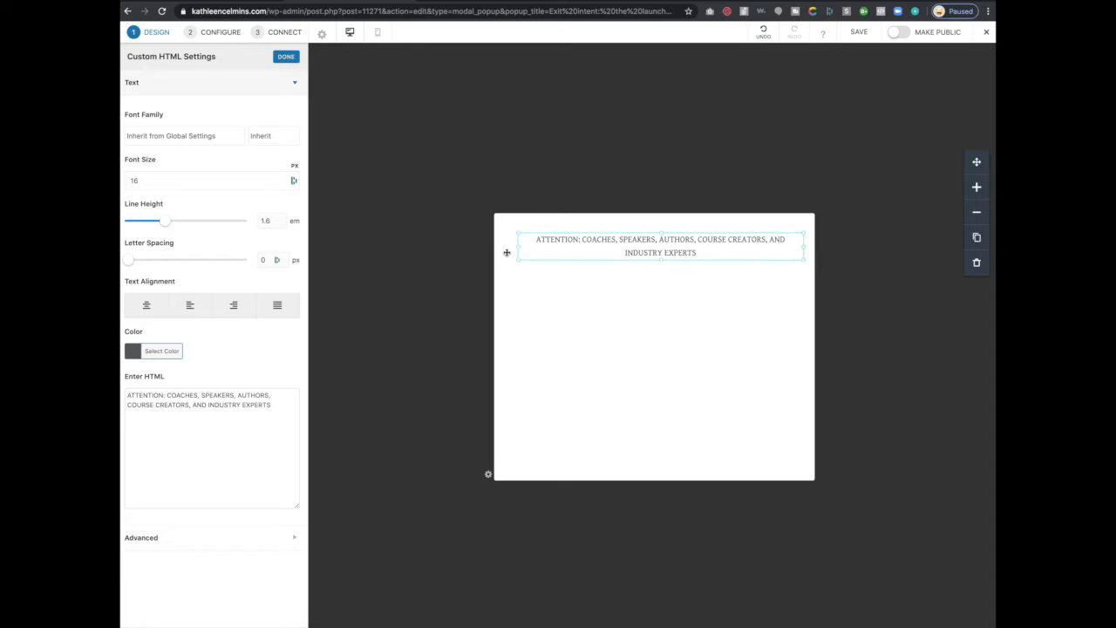
drag(518, 250, 506, 250)
mouse_move(804, 247)
mouse_down()
mouse_move(840, 247)
mouse_move(796, 244)
mouse_up()
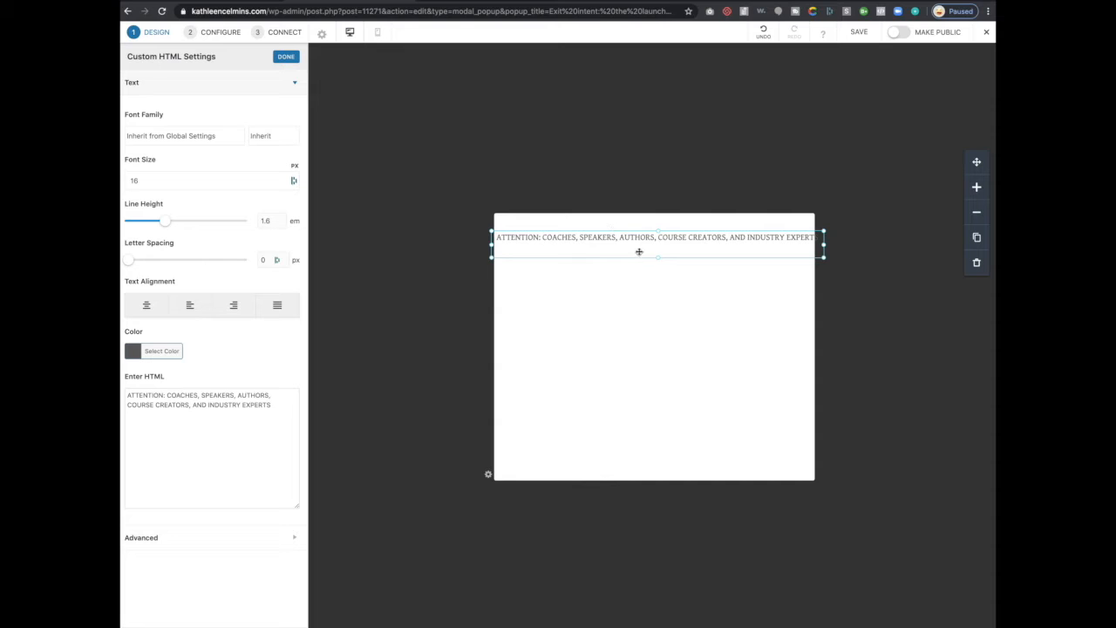
drag(661, 259, 662, 247)
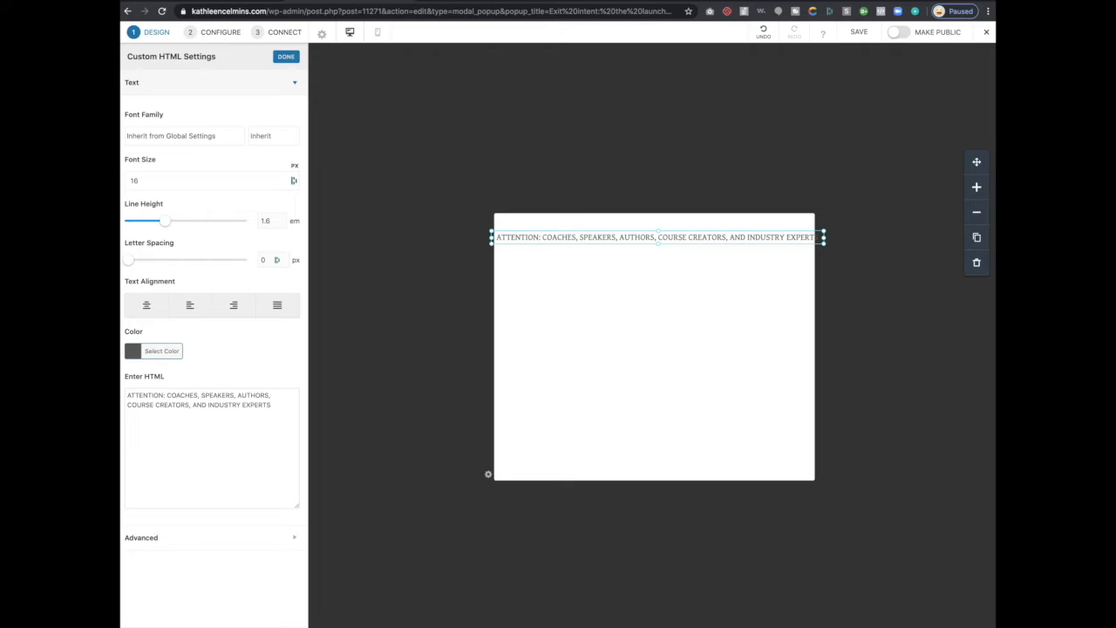
- Reduce the attention line's font size to 15 px and deselect the element
click(179, 179)
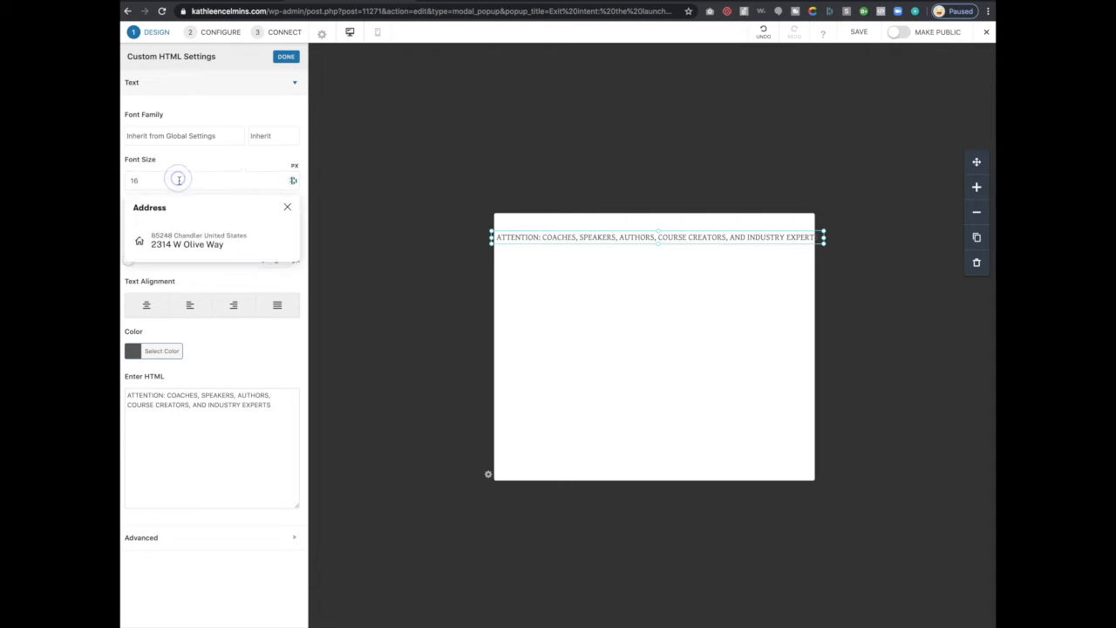
key(BackSpace)
text(5)
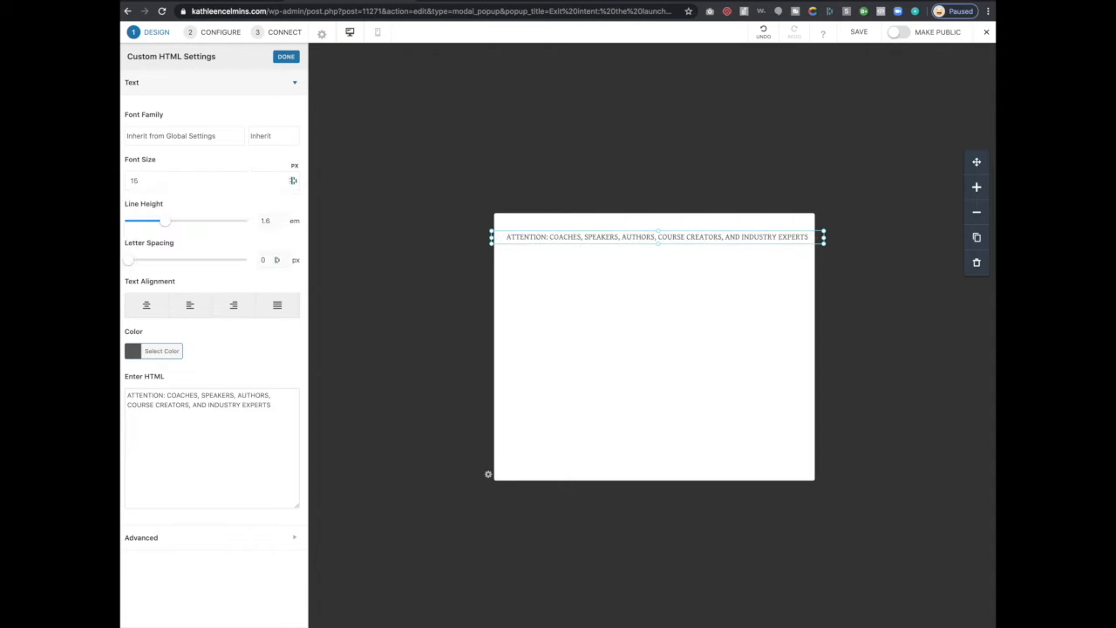
click(895, 420)
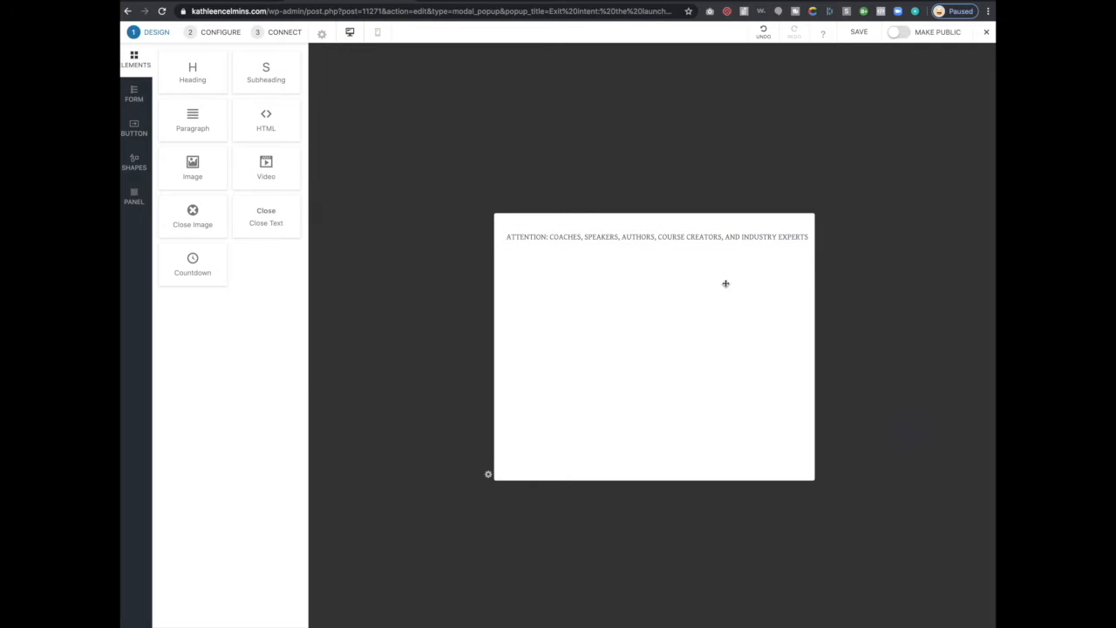
- Narrow the attention line's box to fit within the popup's width and centre it horizontally near the upper edge
click(721, 244)
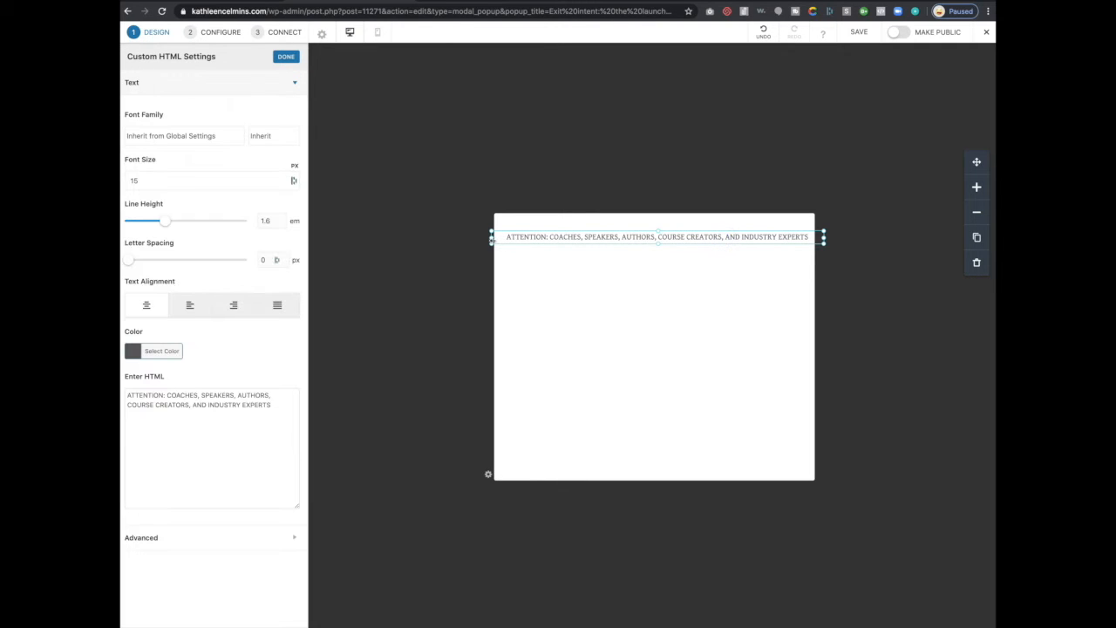
drag(491, 236, 500, 241)
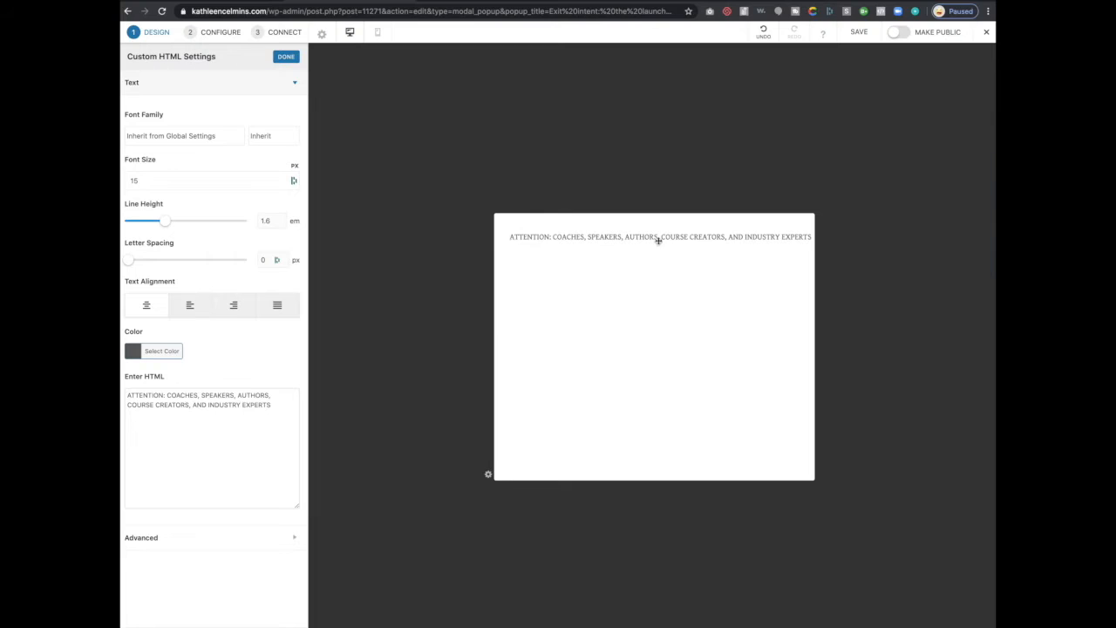
drag(798, 241, 803, 241)
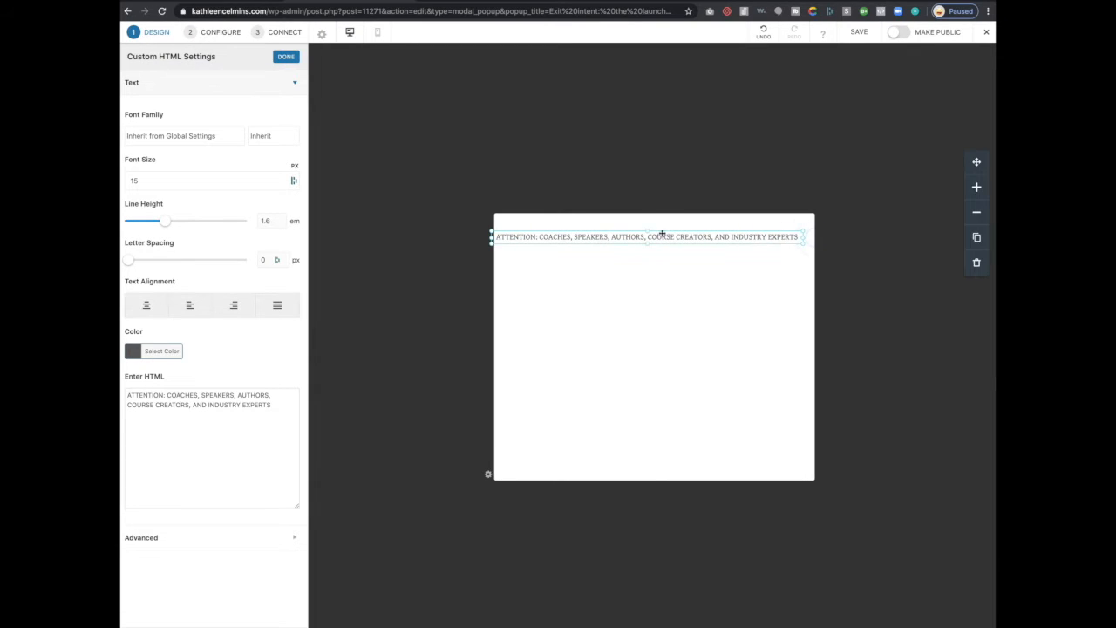
drag(662, 240, 669, 241)
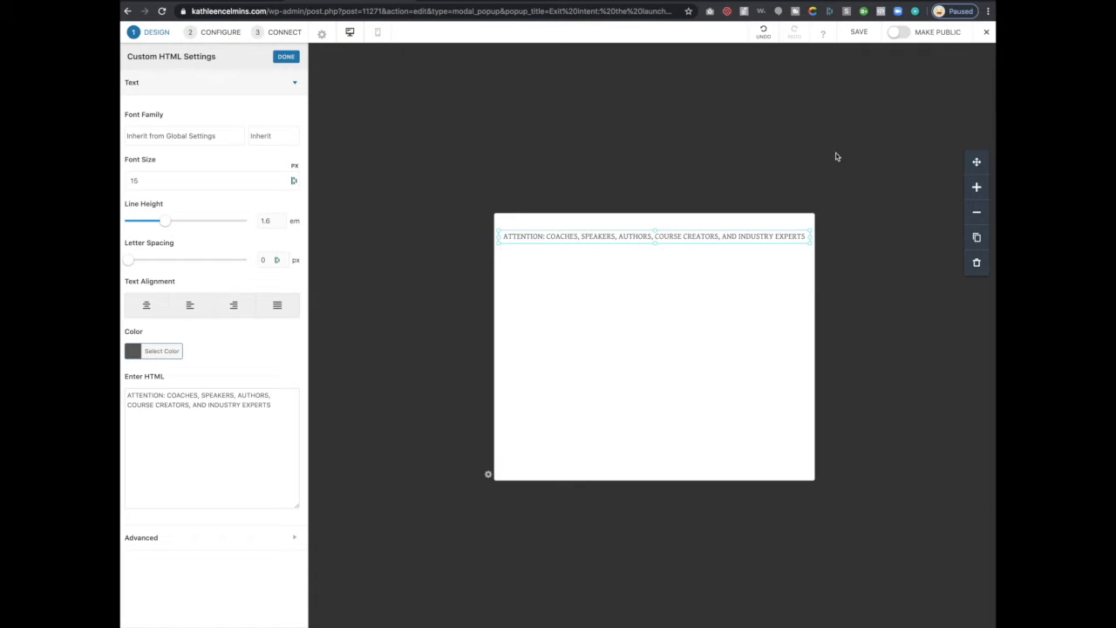
- Duplicate the attention line and place the copy centred directly below the original
click(821, 121)
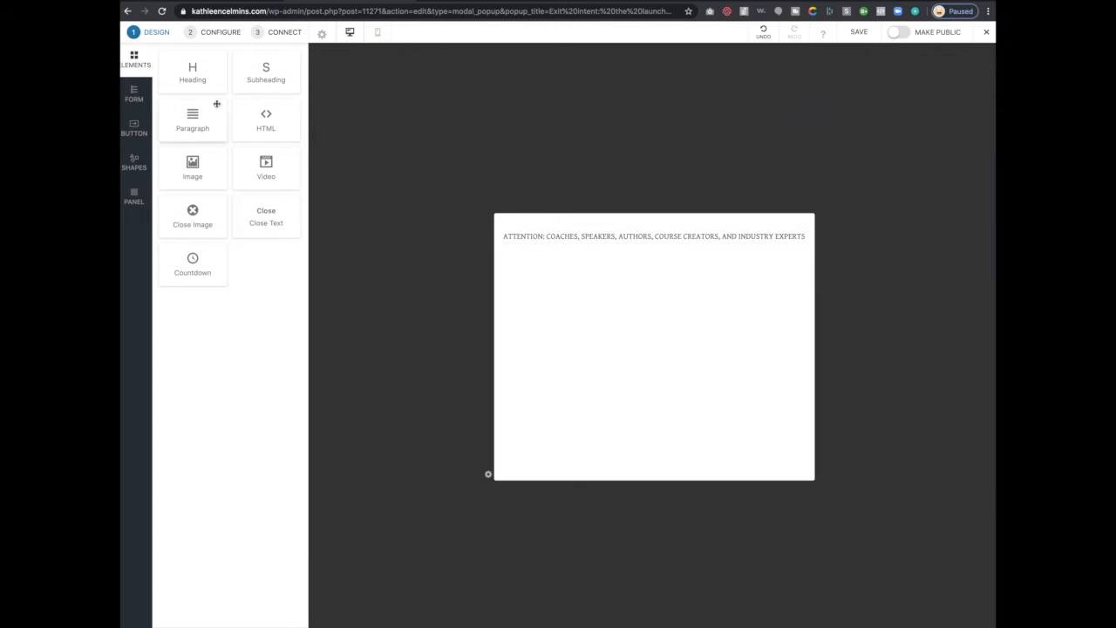
click(596, 243)
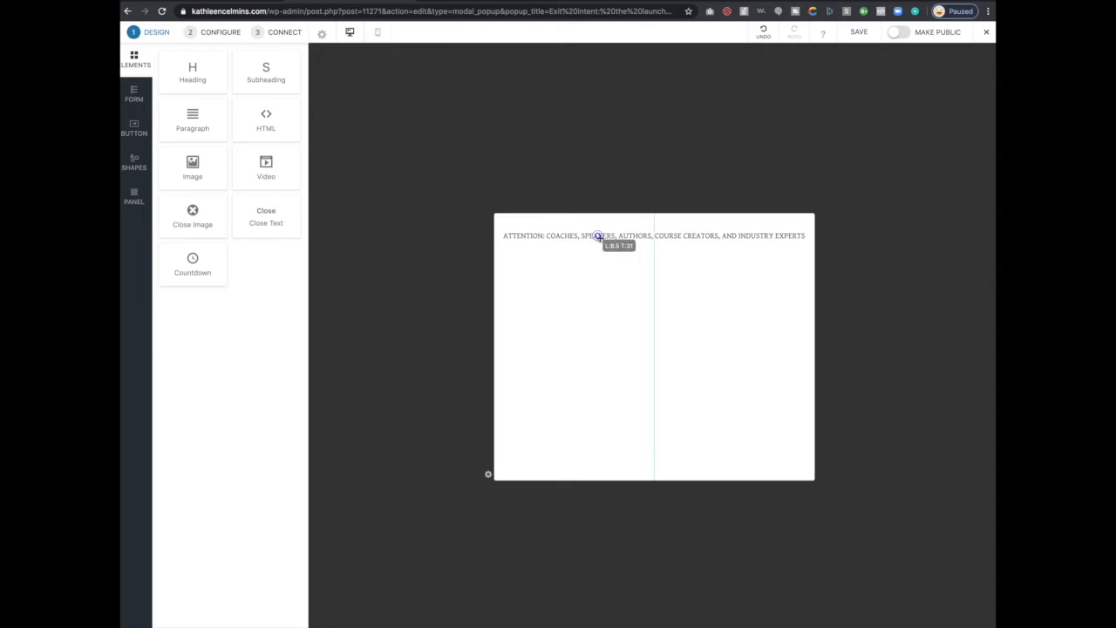
click(978, 239)
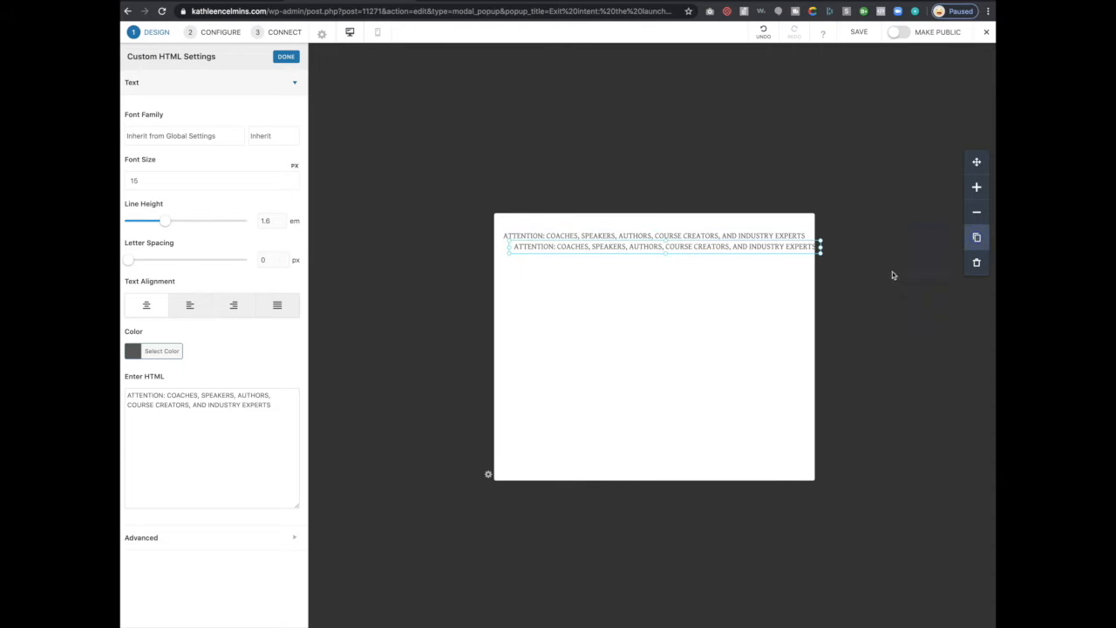
click(673, 256)
mouse_move(665, 268)
mouse_down()
mouse_move(669, 246)
mouse_move(663, 262)
mouse_up()
- Set the copied line's font size to 28 px and extend its box downward to about 125 px high
click(146, 181)
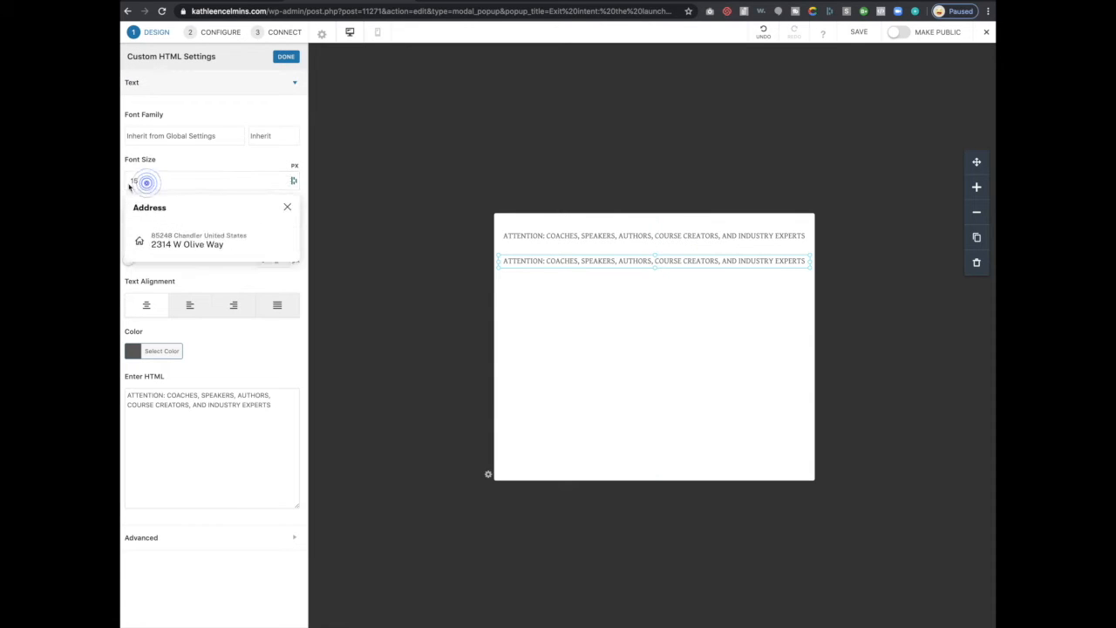
double_click(137, 181)
text(28)
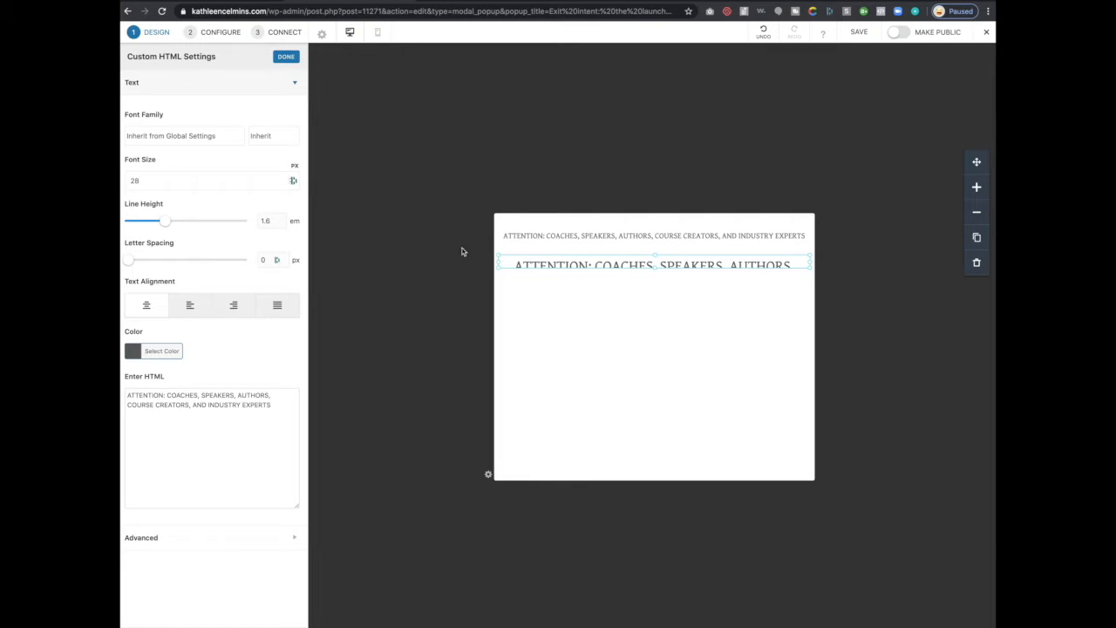
drag(653, 271, 656, 324)
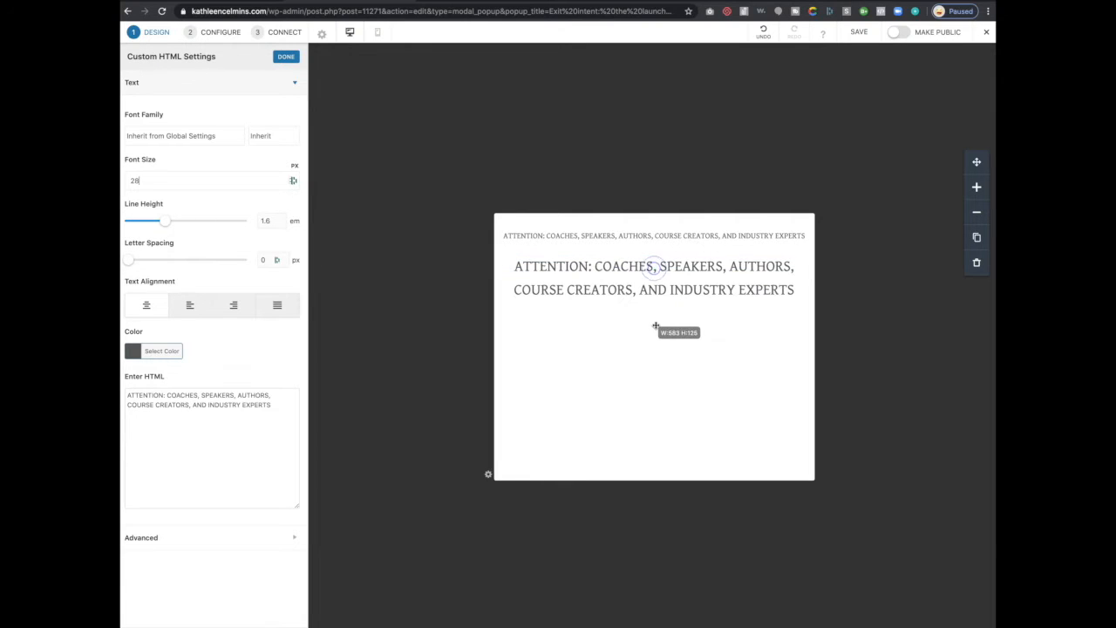
- Make the word "ATTENTION:" bold in the original attention line by wrapping it in <strong> tags
click(191, 413)
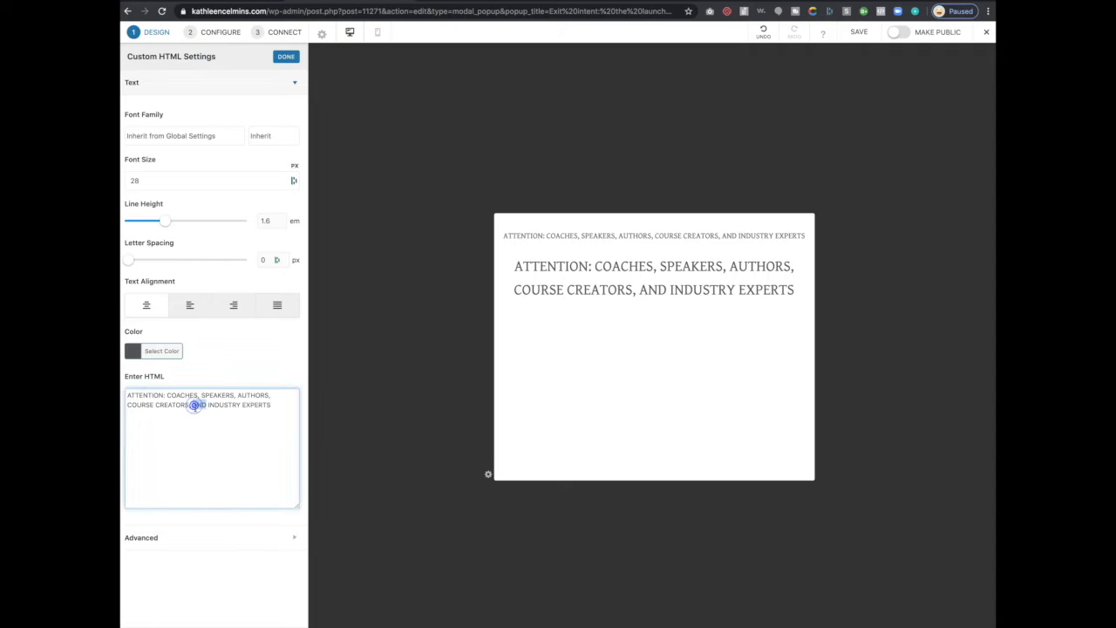
triple_click(194, 406)
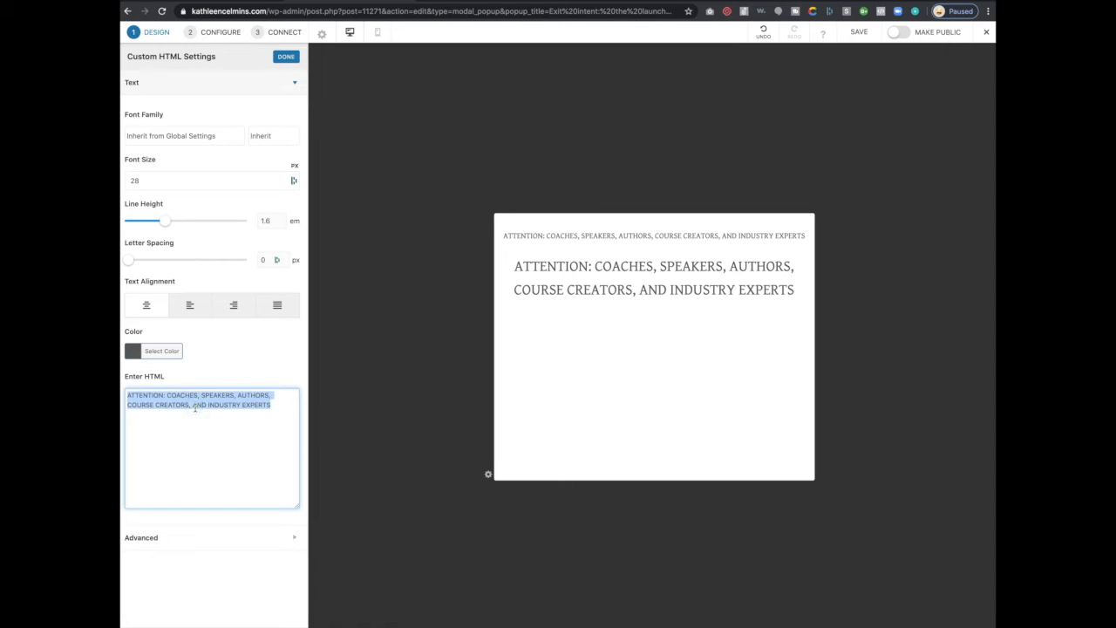
click(517, 237)
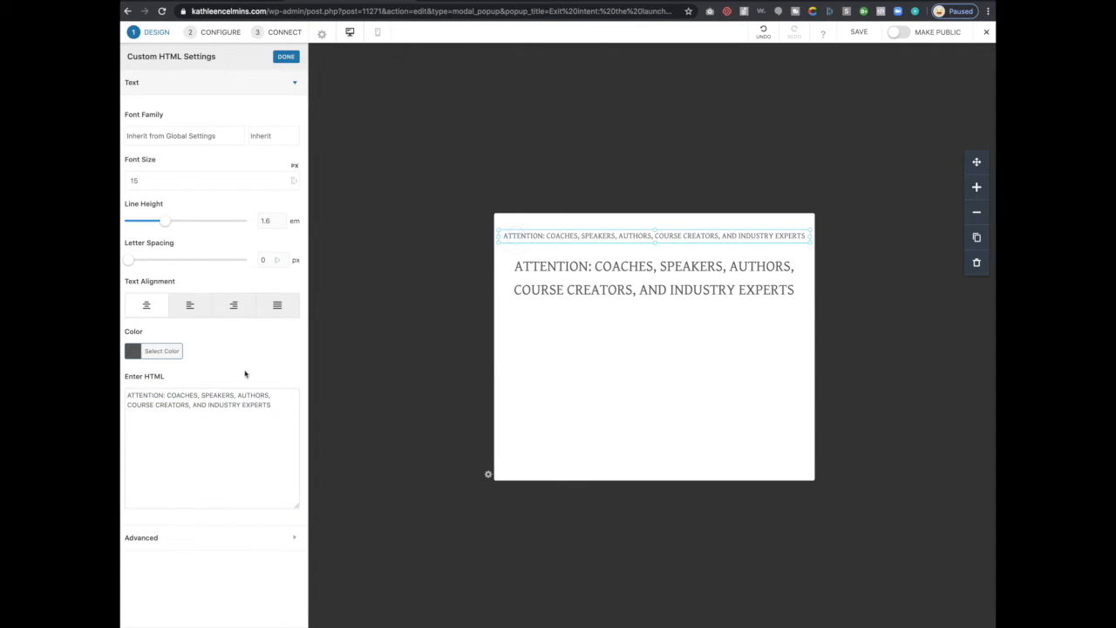
click(129, 397)
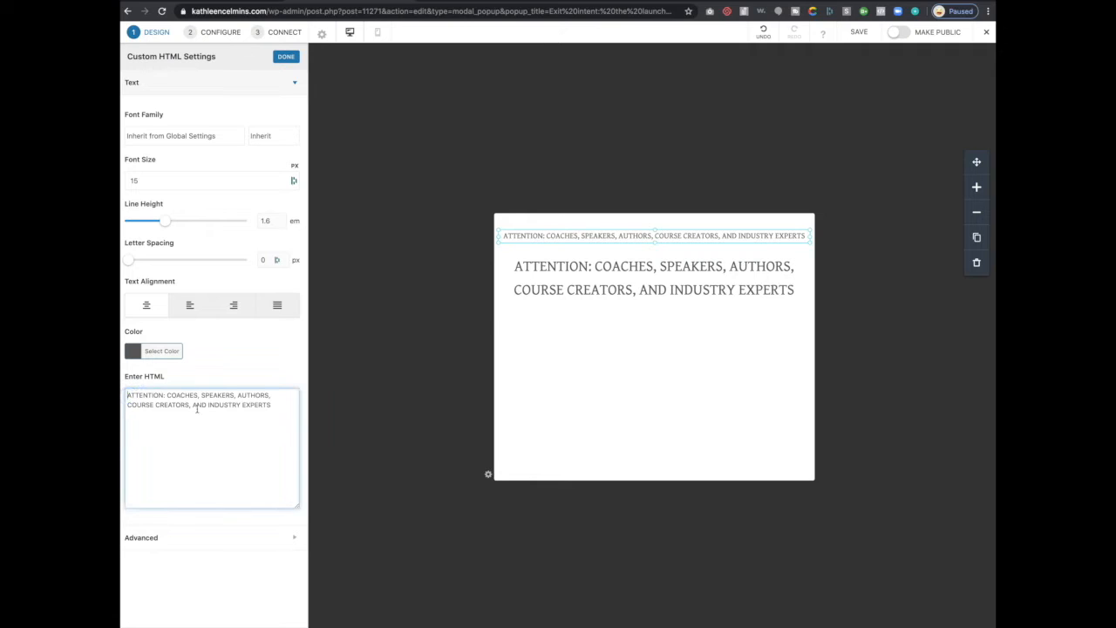
text(<strong>)
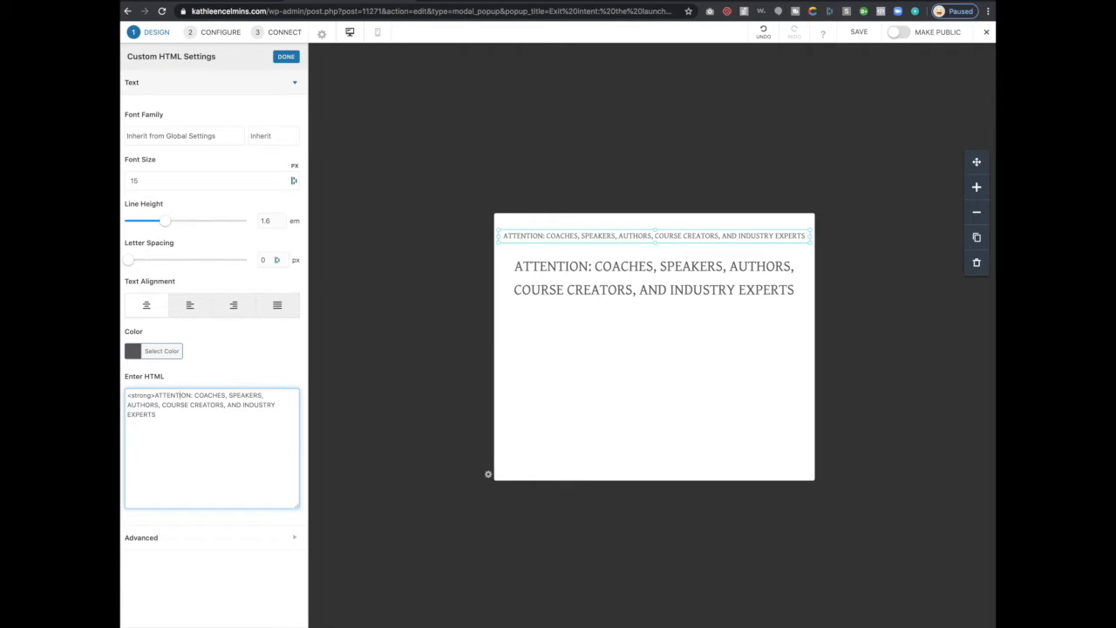
text(<.)
text(strong>)
click(287, 347)
- Replace the larger copy's text with "Get your marketing done in just four weeks!" and deselect it
click(625, 311)
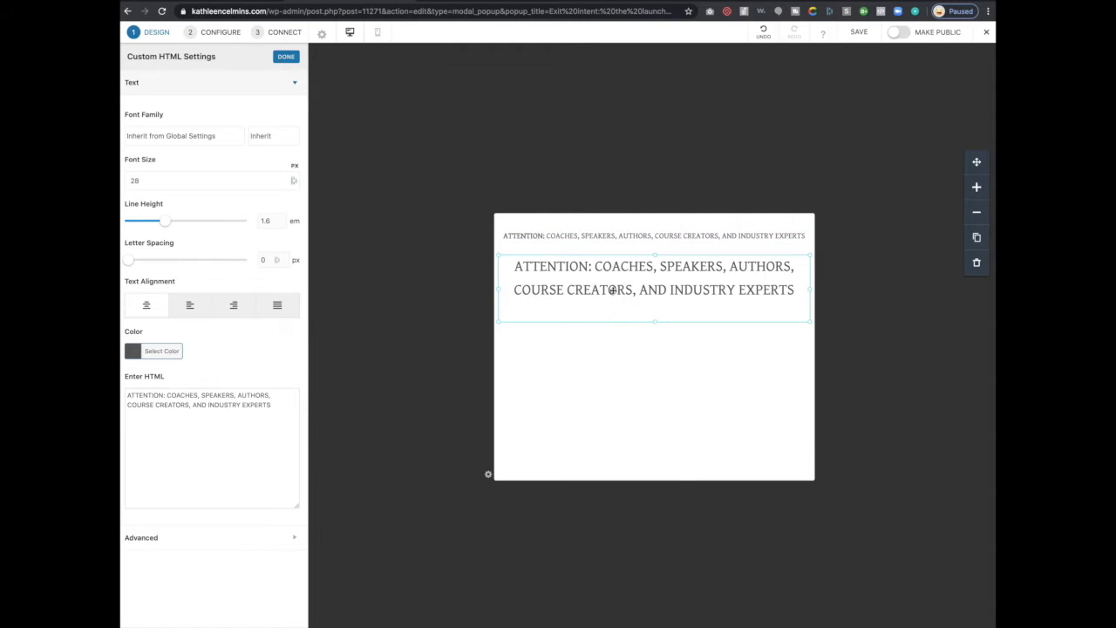
triple_click(225, 395)
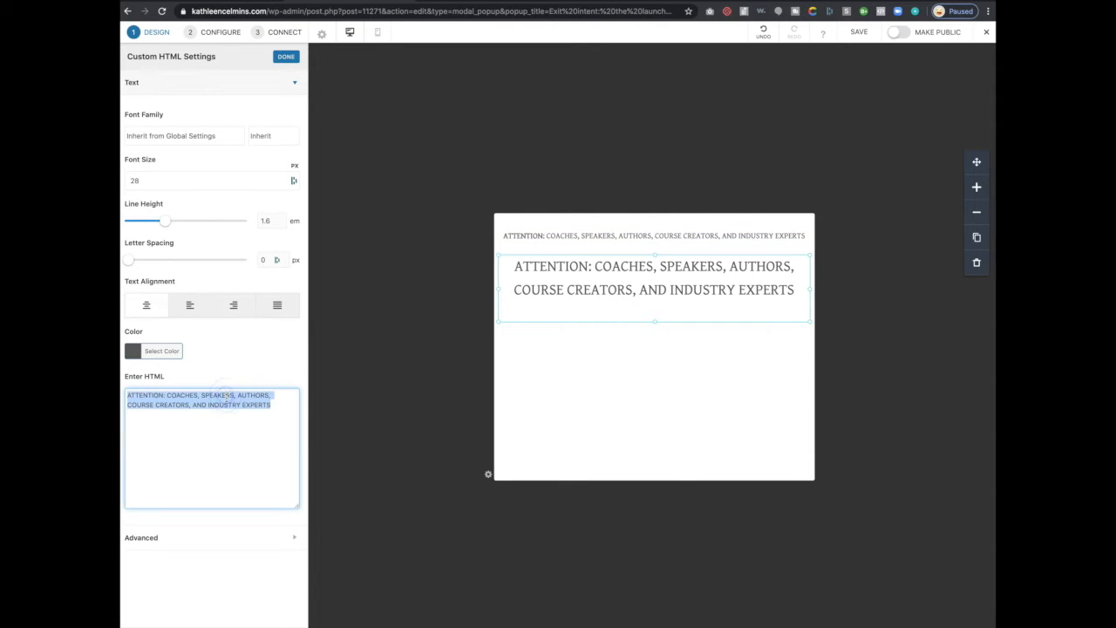
text(G)
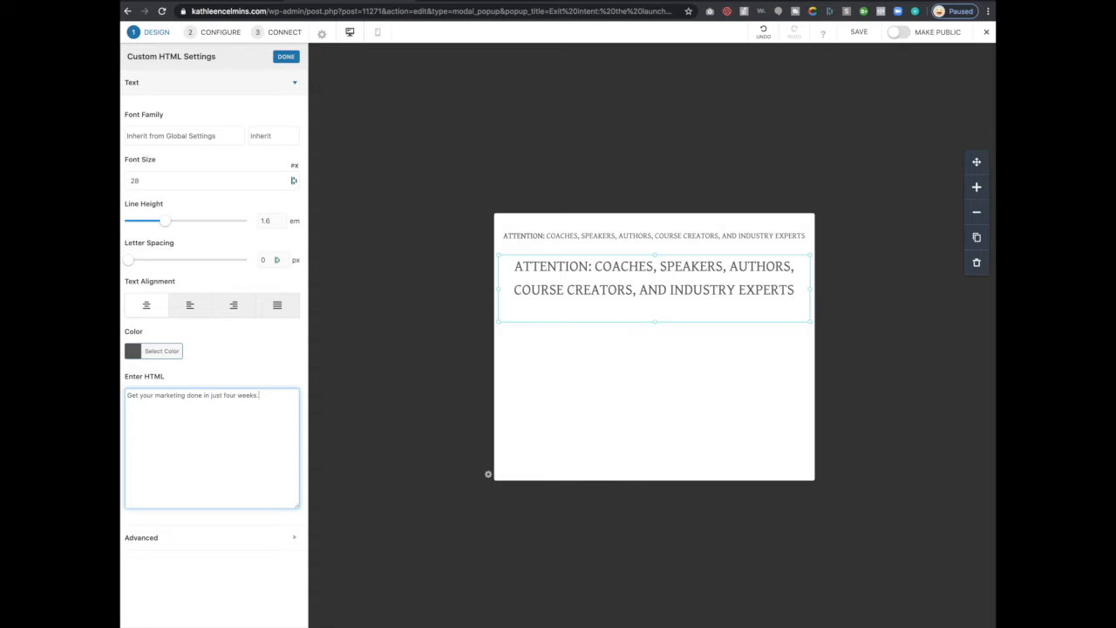
click(385, 297)
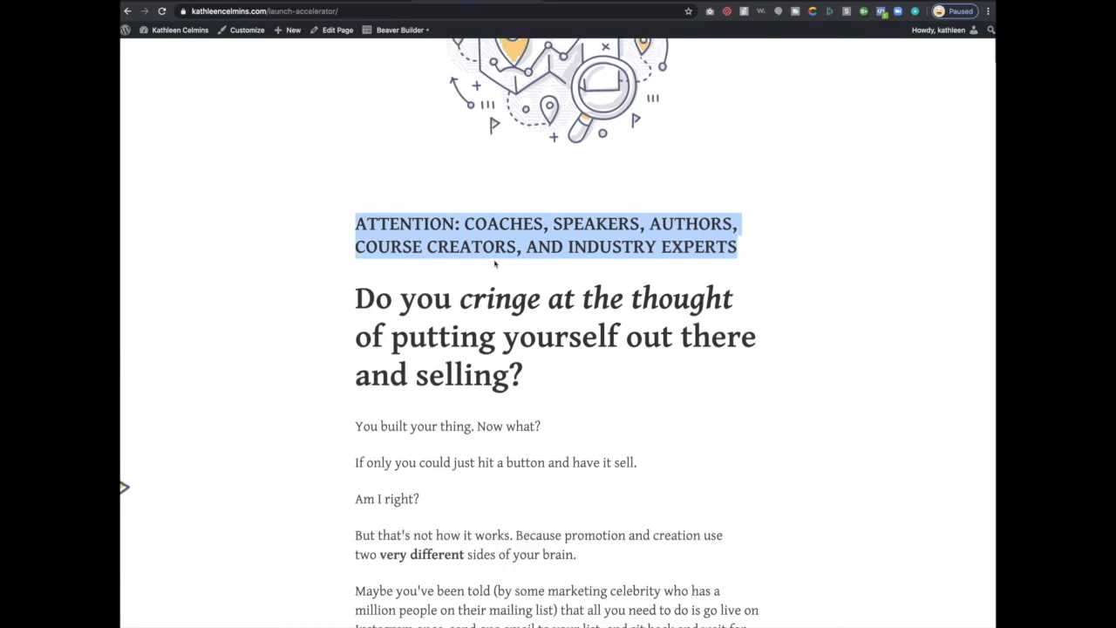
- Review the Launch Accelerator sales page copy from the attention line down through the section on what members will accomplish
scroll(495, 266, down, 15)
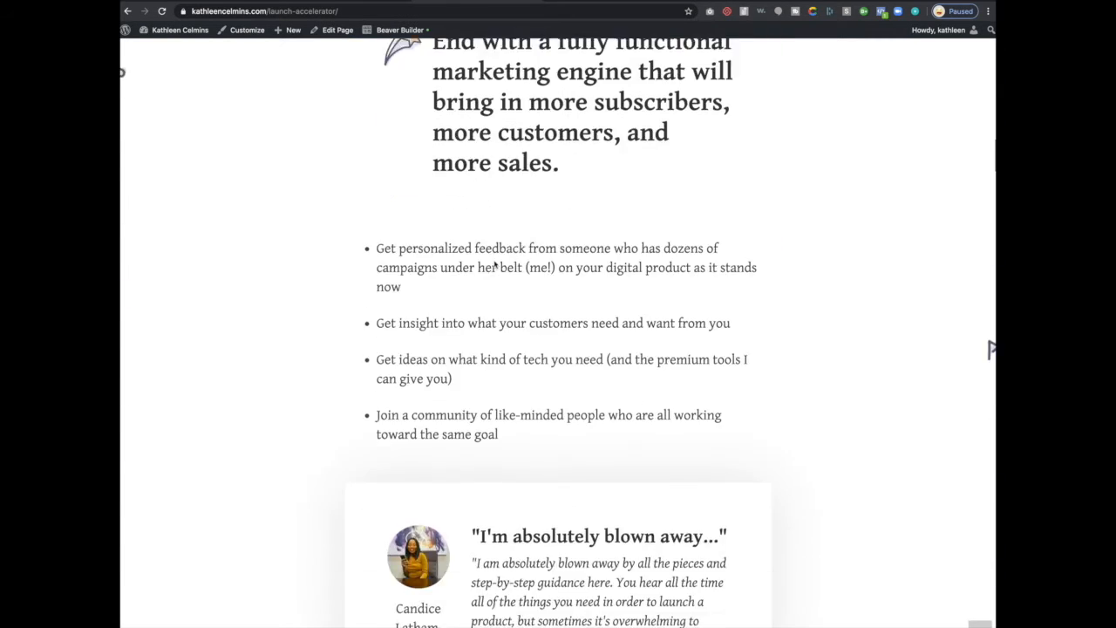
scroll(494, 265, down, 20)
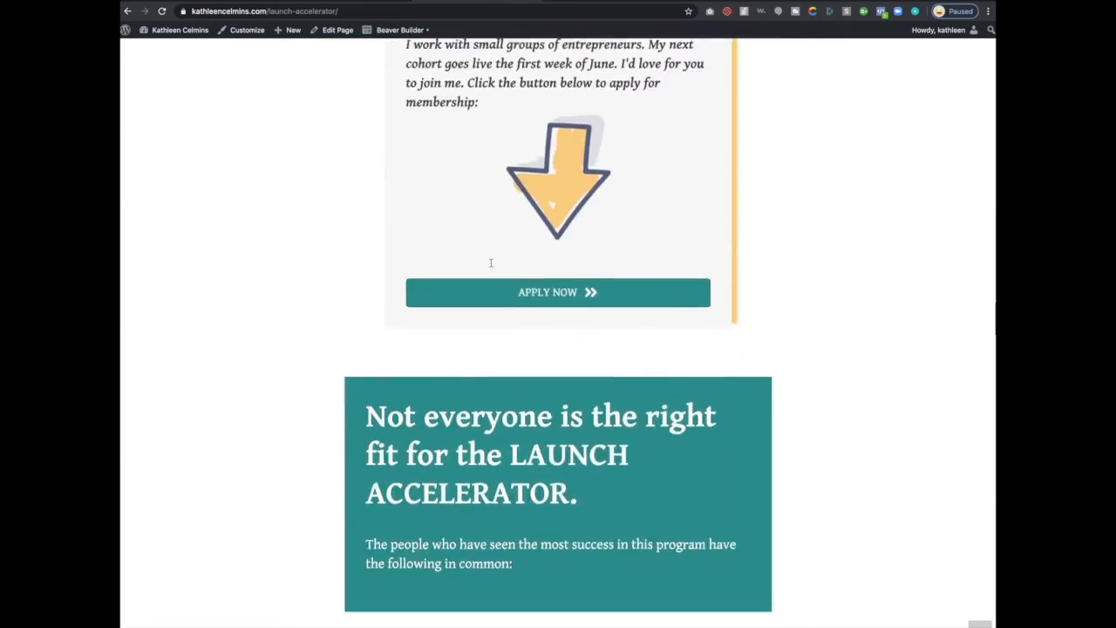
scroll(491, 262, down, 20)
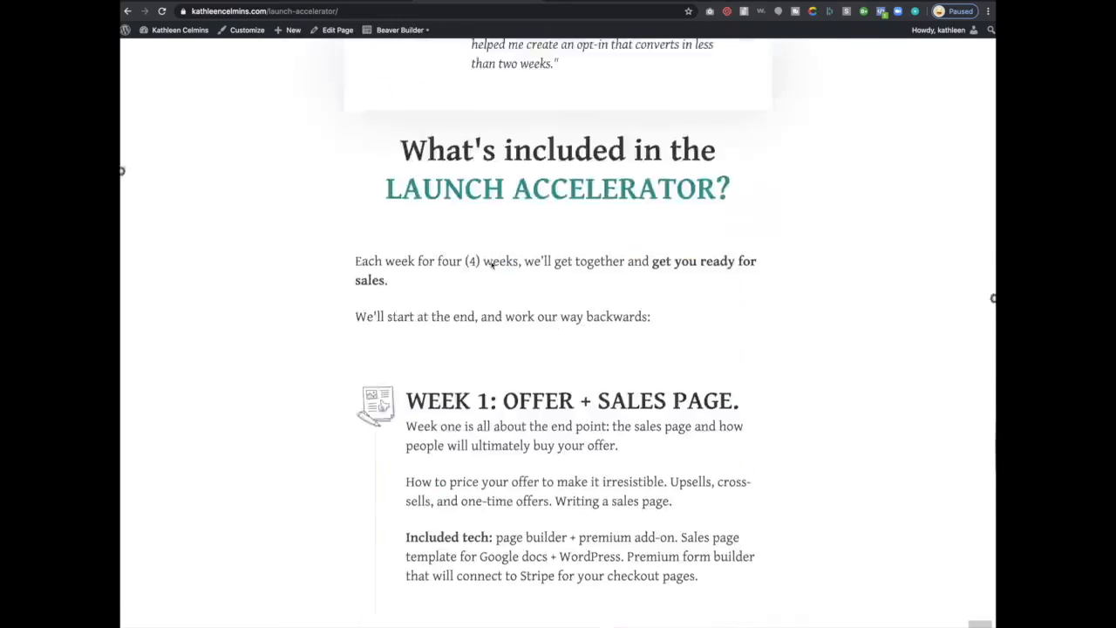
scroll(492, 264, down, 10)
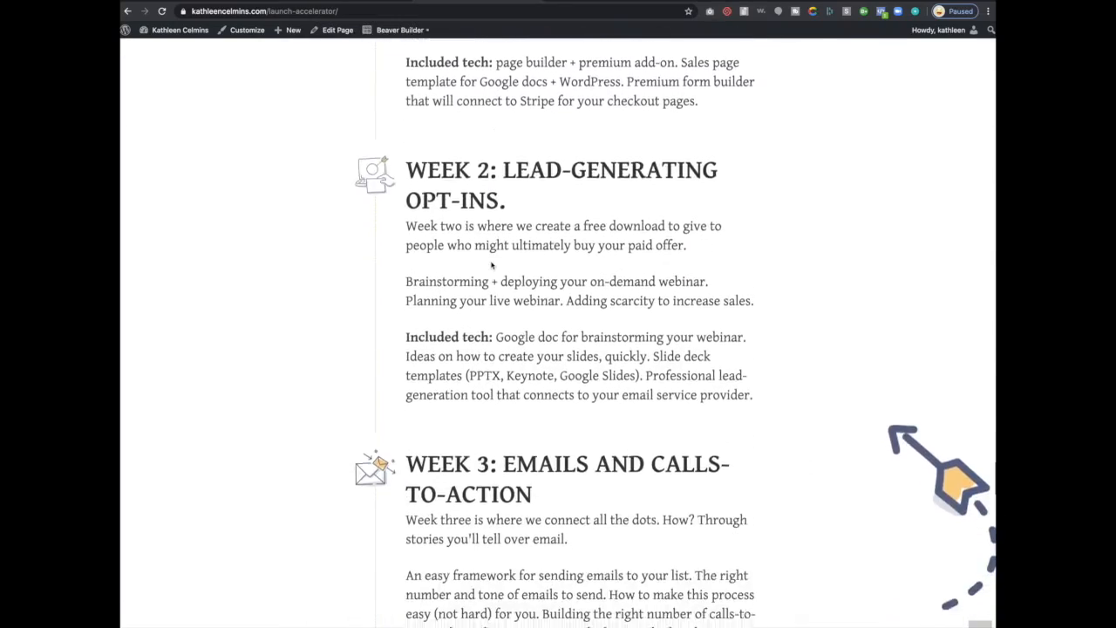
scroll(491, 265, down, 15)
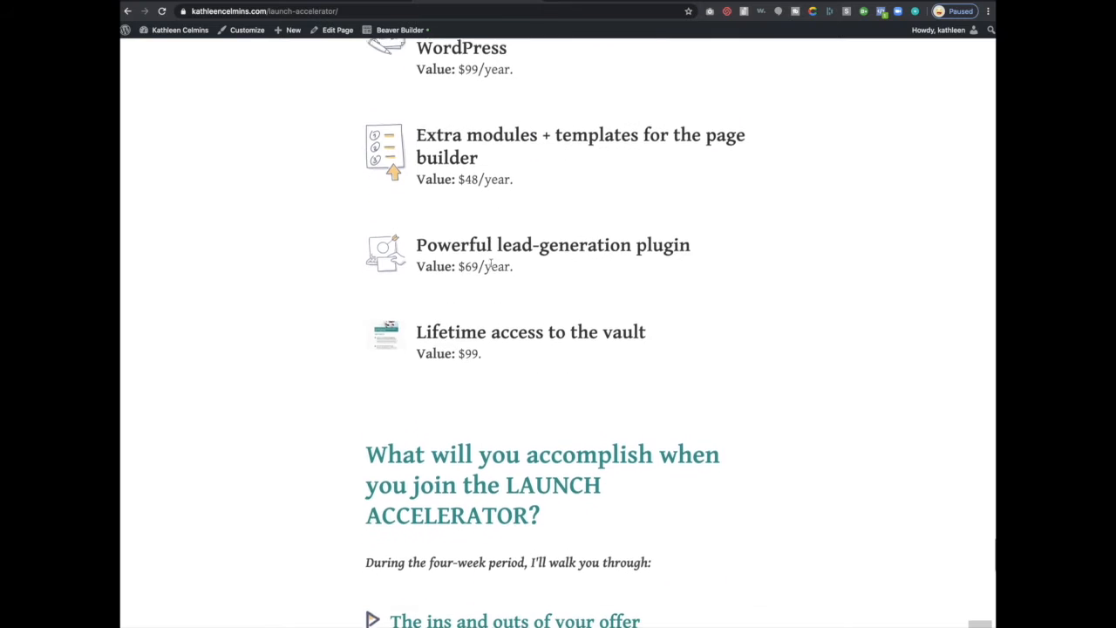
scroll(491, 265, down, 12)
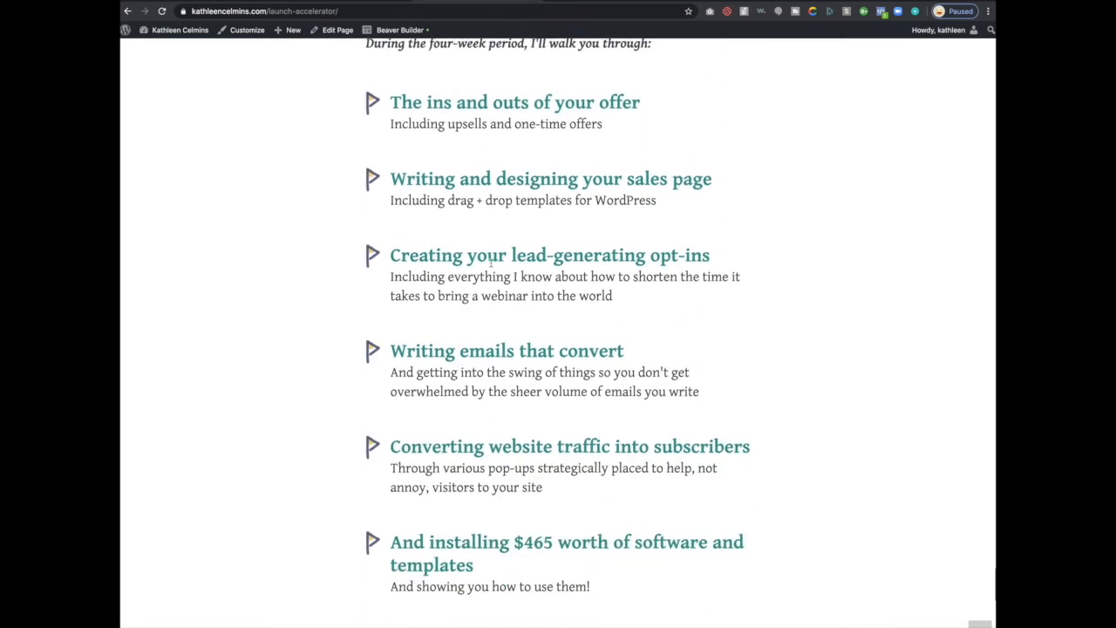
scroll(491, 263, down, 7)
scroll(487, 264, up, 2)
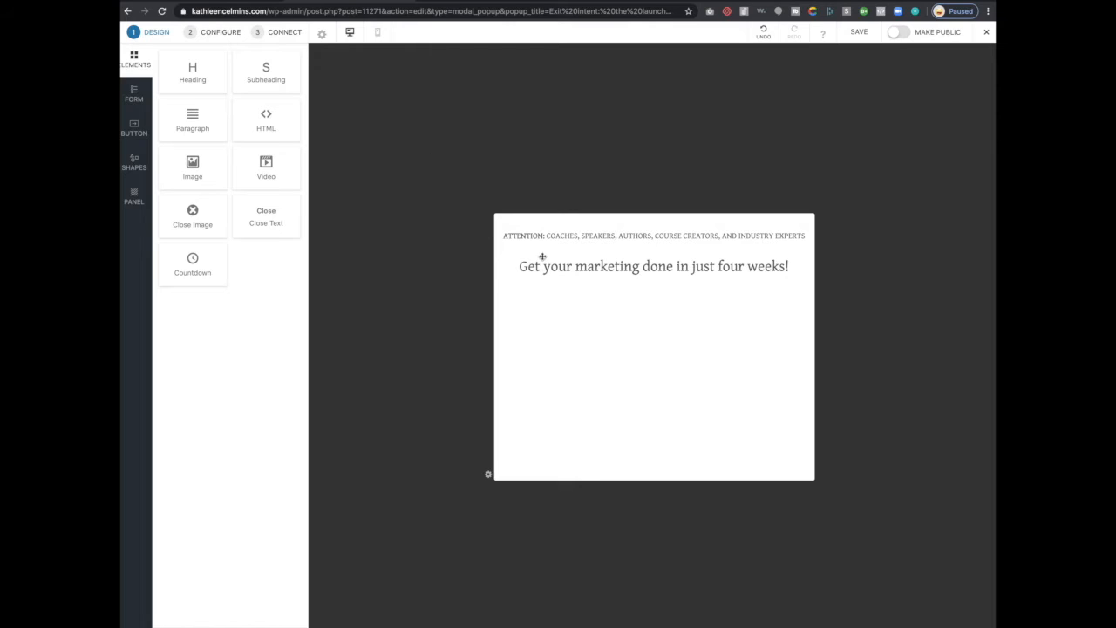
- Shorten the box of the "Get your marketing done in just four weeks!" headline to one line's height
click(545, 237)
click(550, 265)
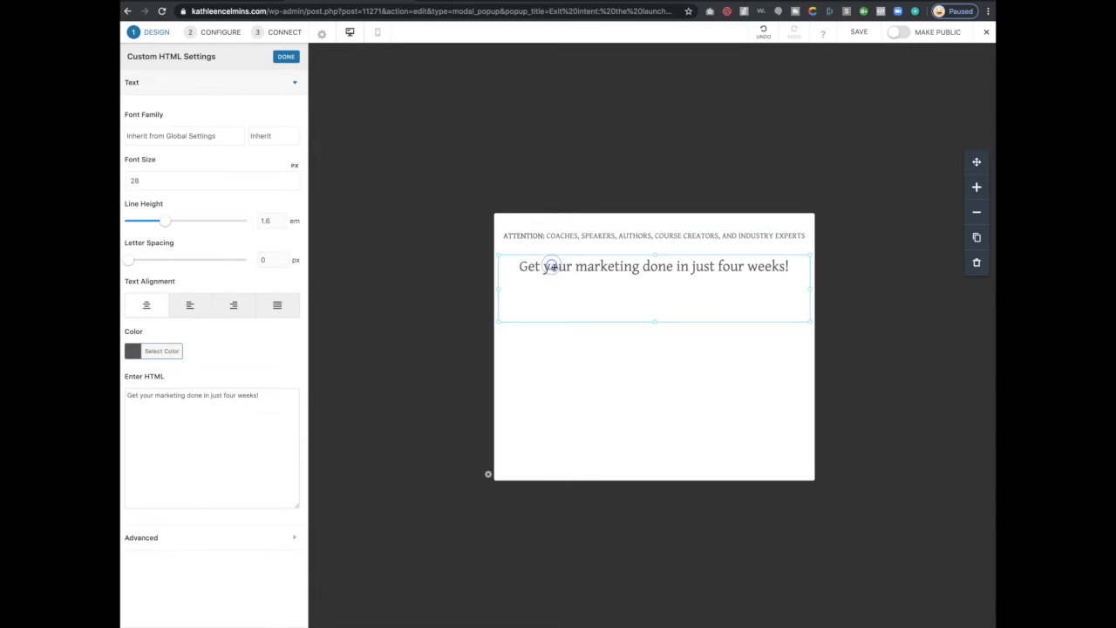
mouse_move(654, 321)
mouse_down()
mouse_move(653, 286)
mouse_move(678, 289)
mouse_move(672, 309)
mouse_up()
click(977, 236)
click(149, 183)
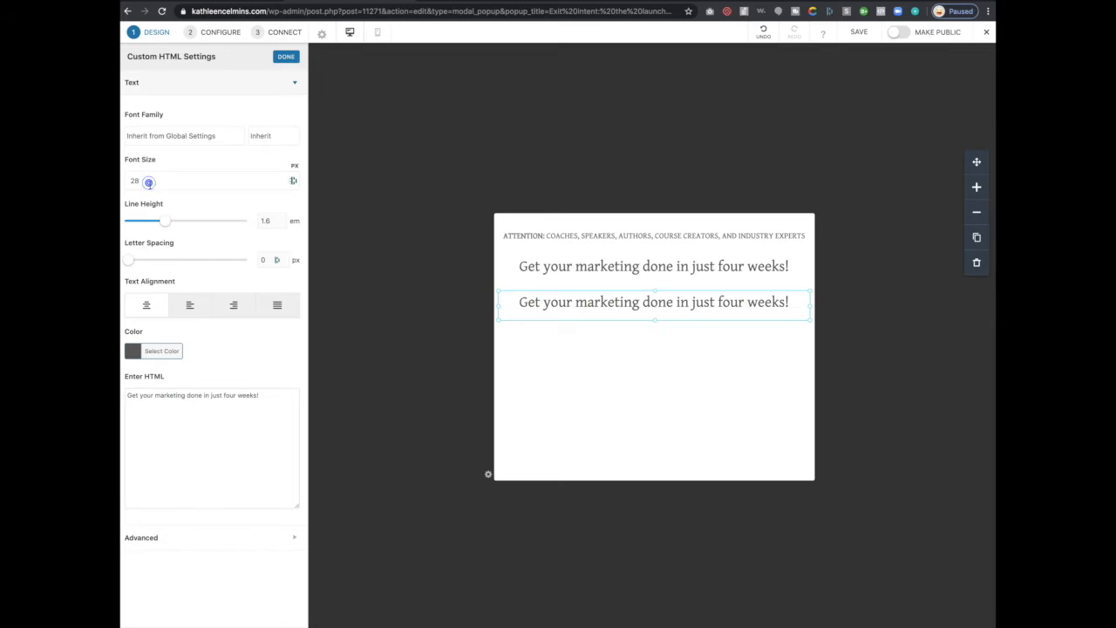
drag(156, 181, 449, 250)
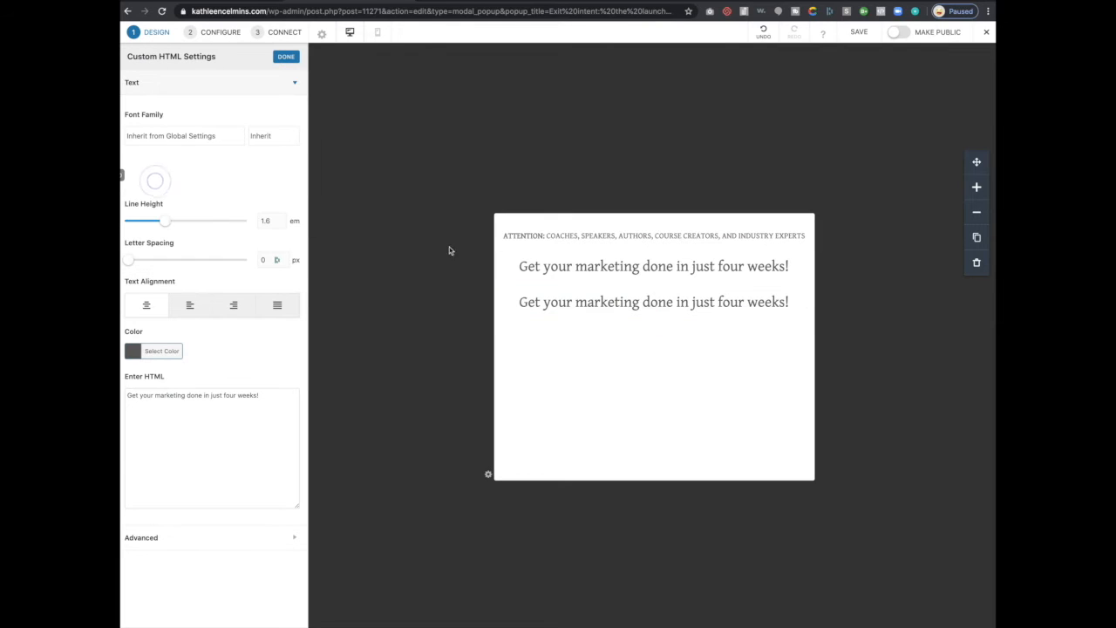
click(668, 302)
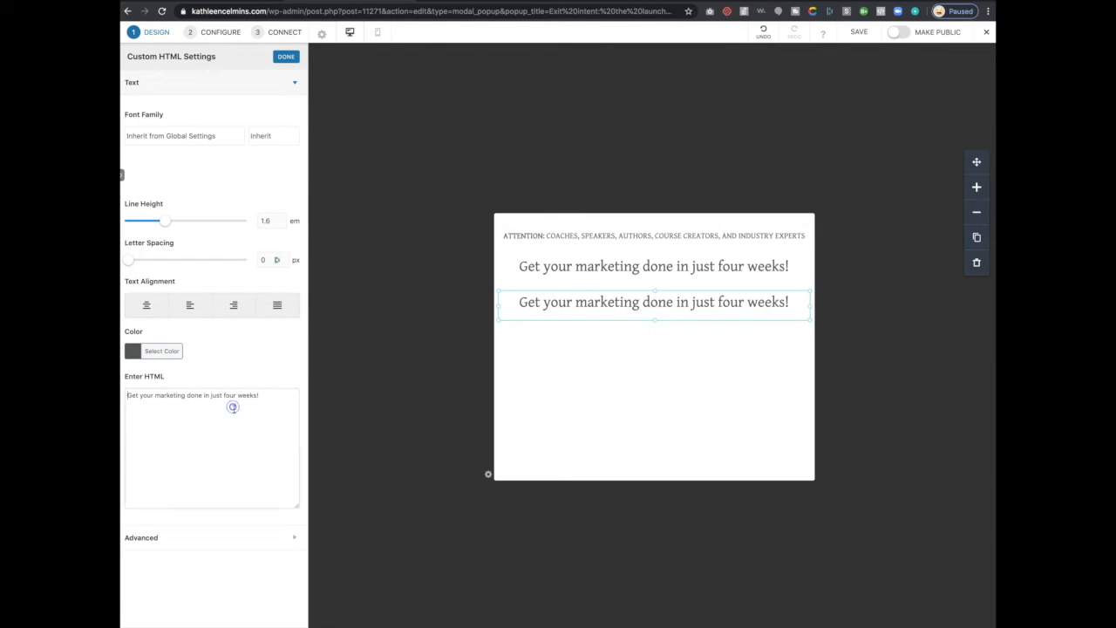
click(234, 395)
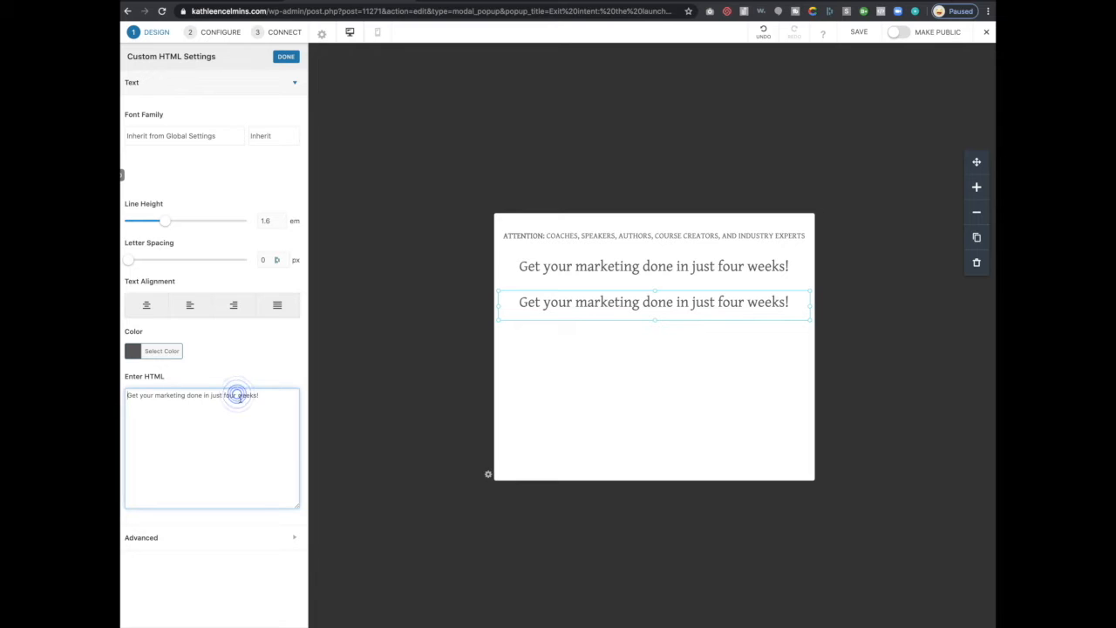
click(516, 423)
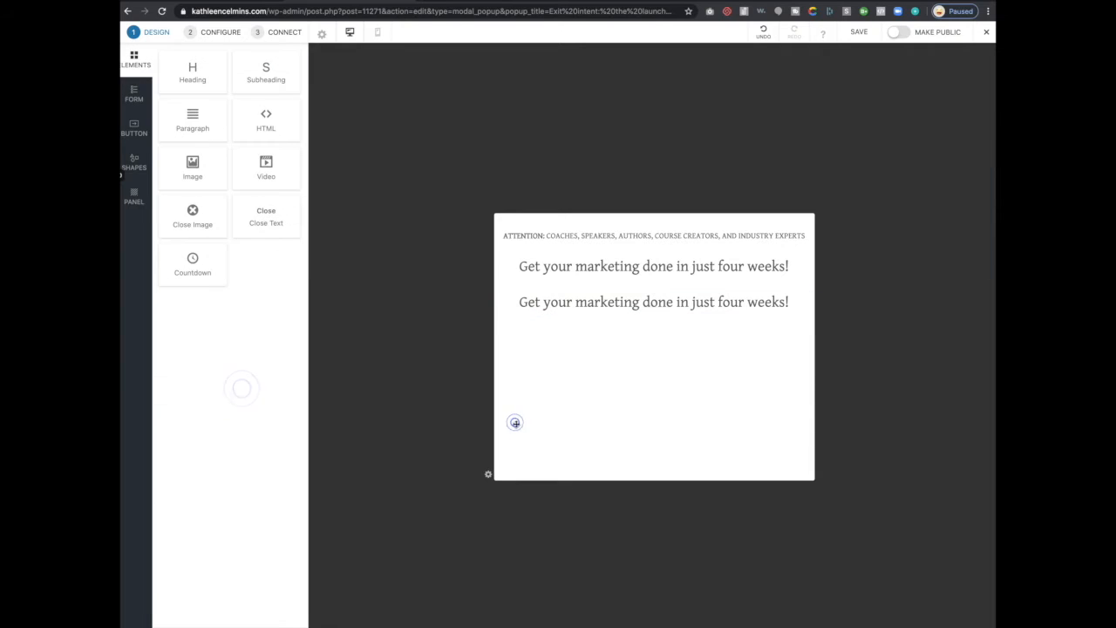
click(650, 302)
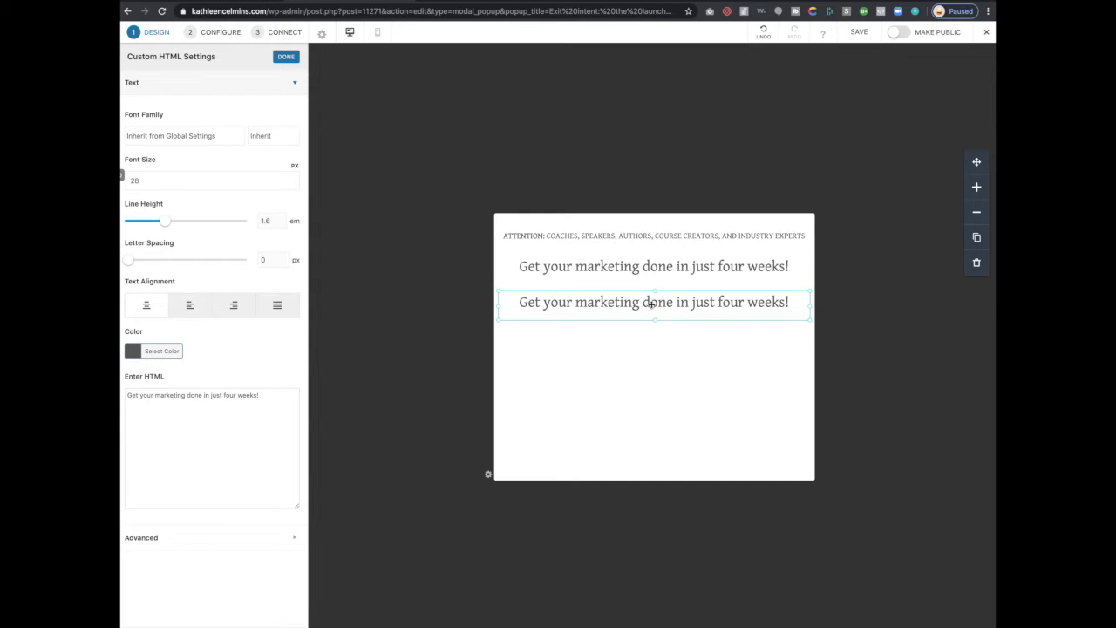
key(Delete)
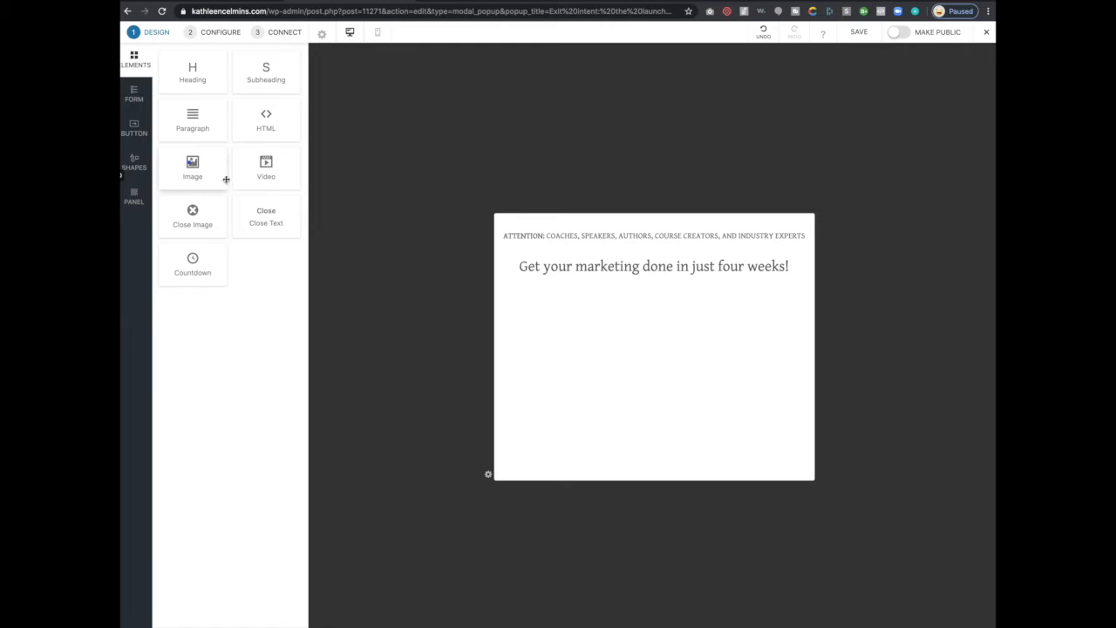
- Add an image element below the headline and set its picture to launch-accelerator.png from the media library
drag(225, 178, 628, 321)
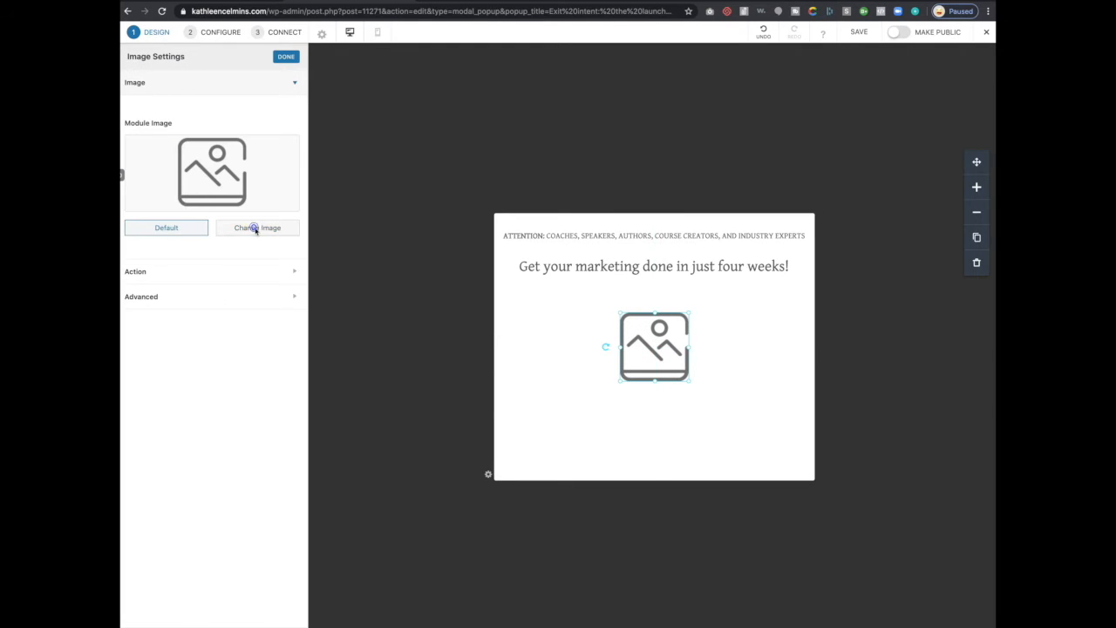
click(258, 228)
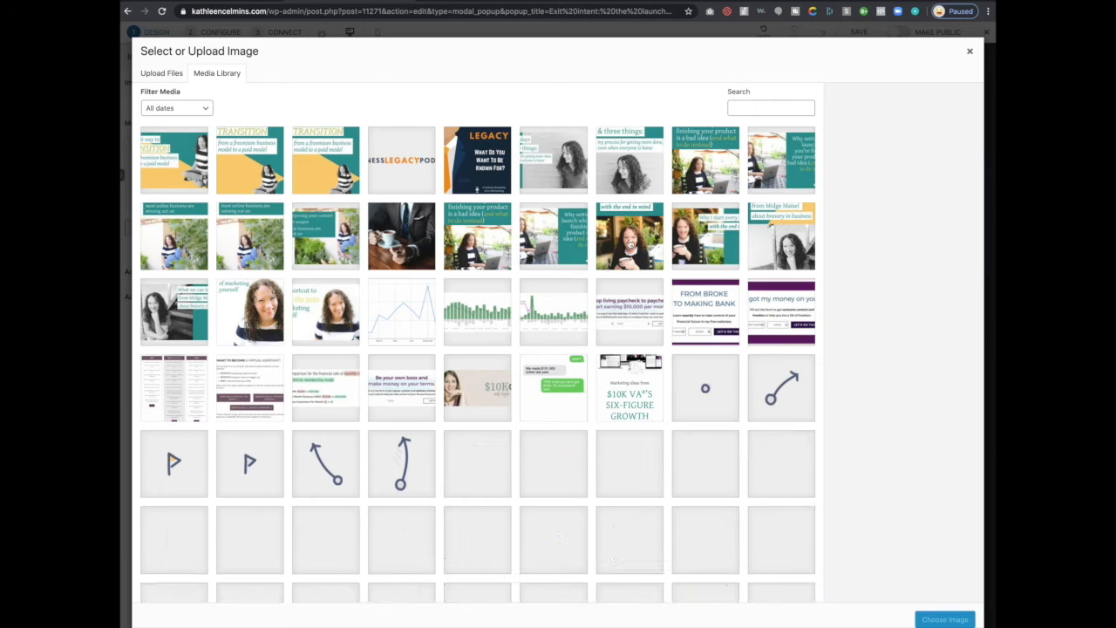
scroll(583, 530, down, 3)
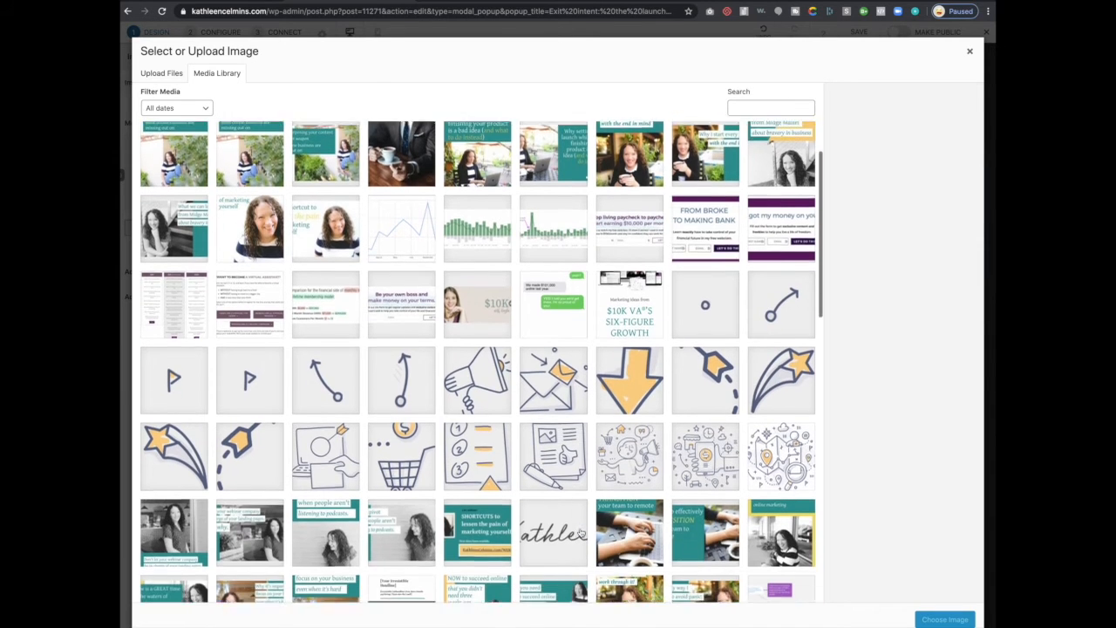
click(782, 400)
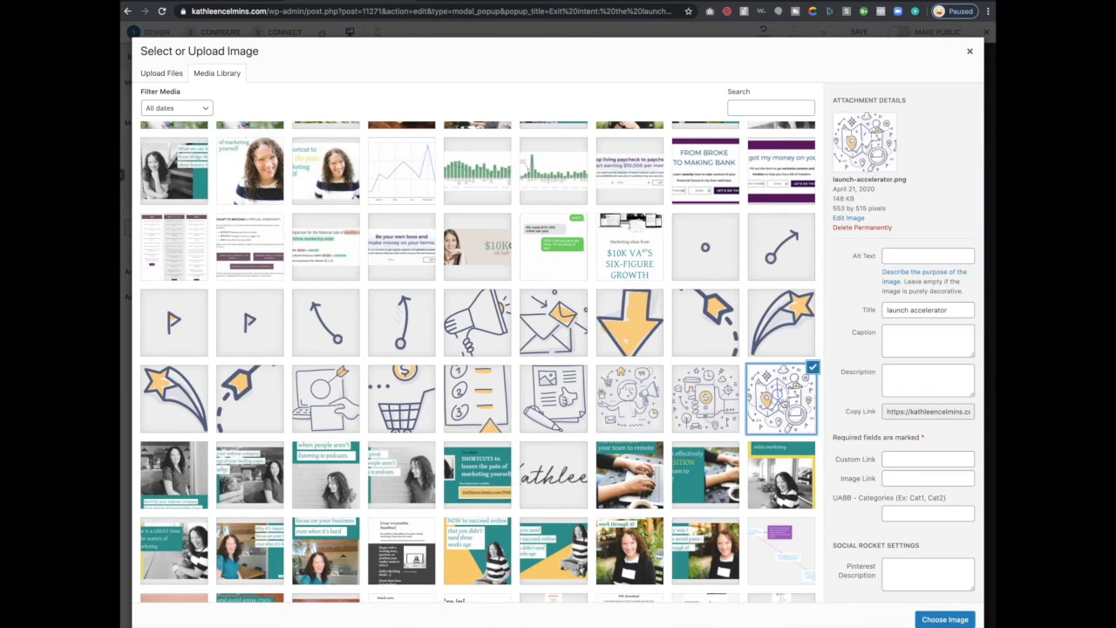
click(946, 620)
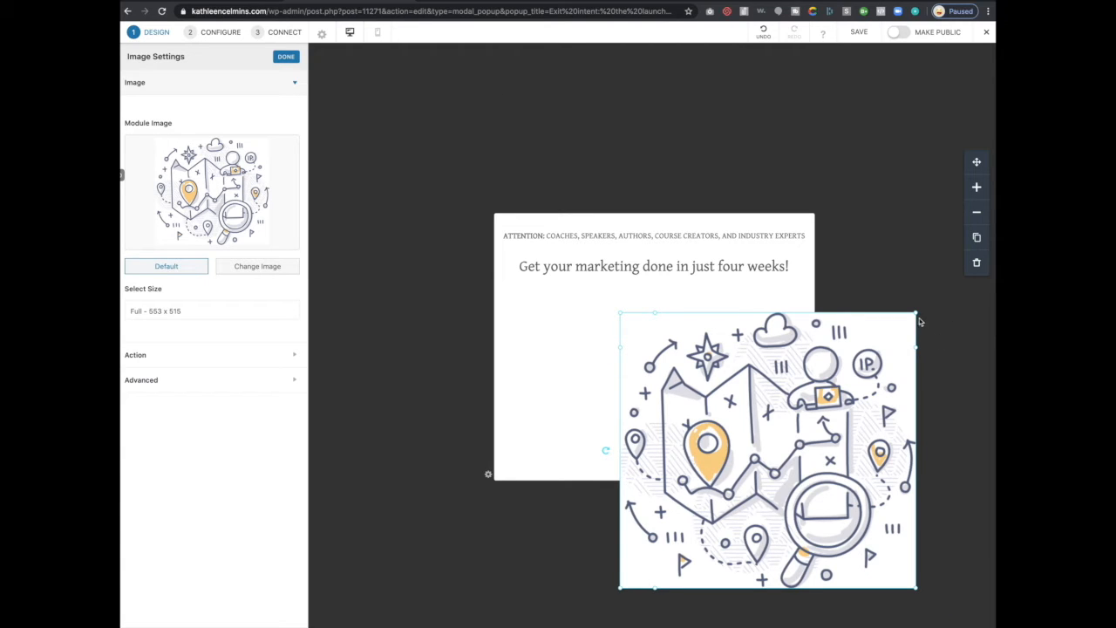
- Shrink the launch-accelerator illustration to a little under half the popup's width and centre it below the headline
drag(918, 591, 810, 481)
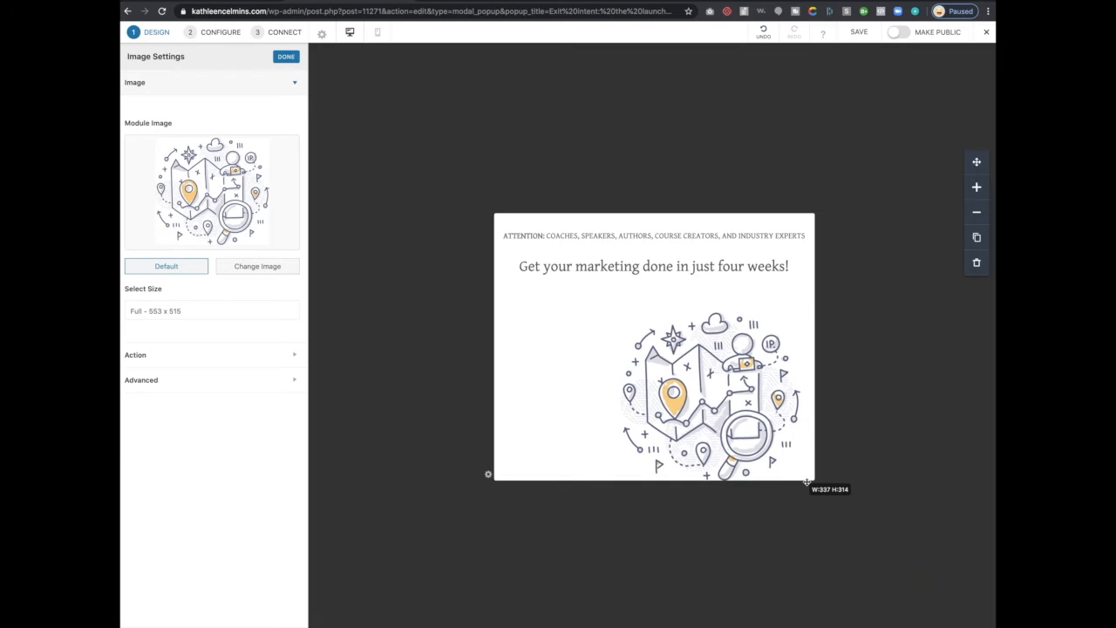
drag(751, 403, 689, 374)
drag(752, 453, 728, 412)
drag(638, 354, 656, 368)
click(565, 515)
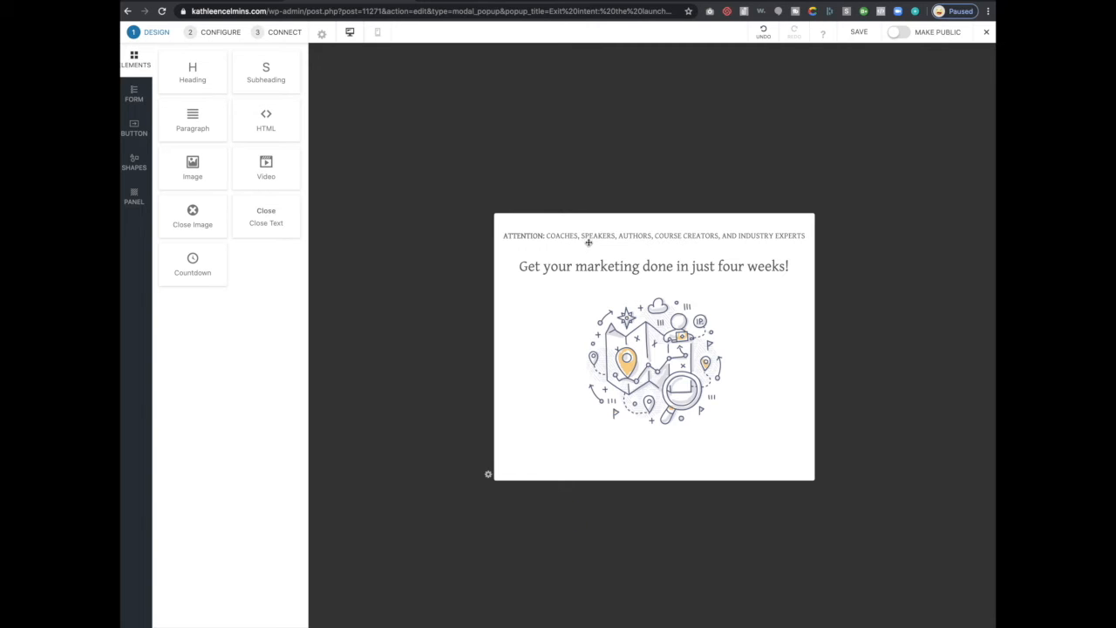
- Duplicate the attention line and place the copy centred just below the illustration
click(563, 241)
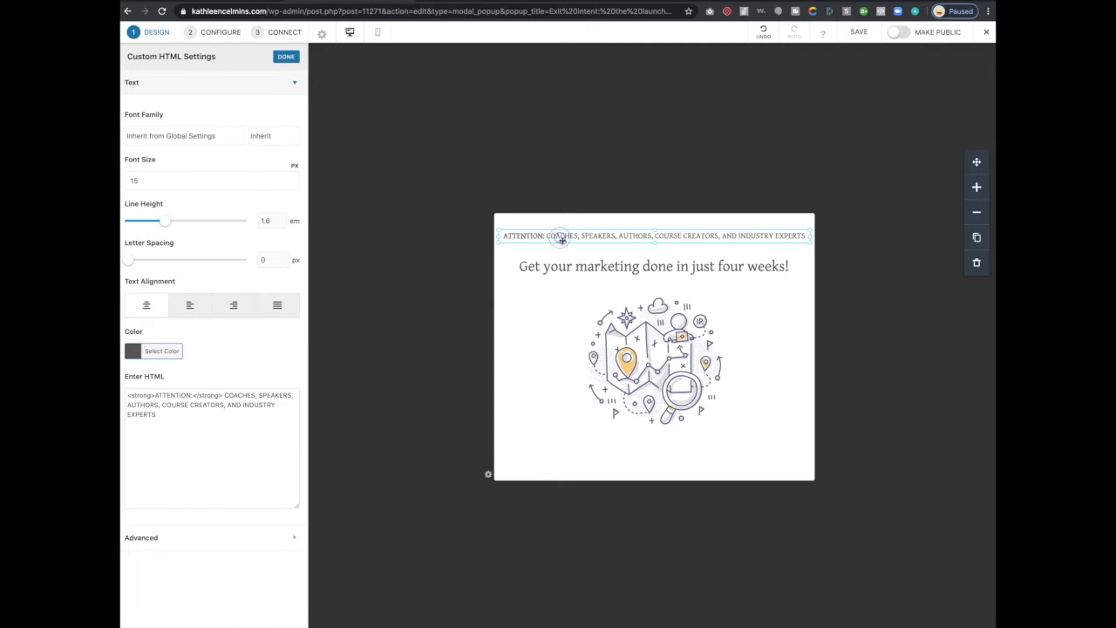
click(977, 237)
drag(673, 250, 661, 446)
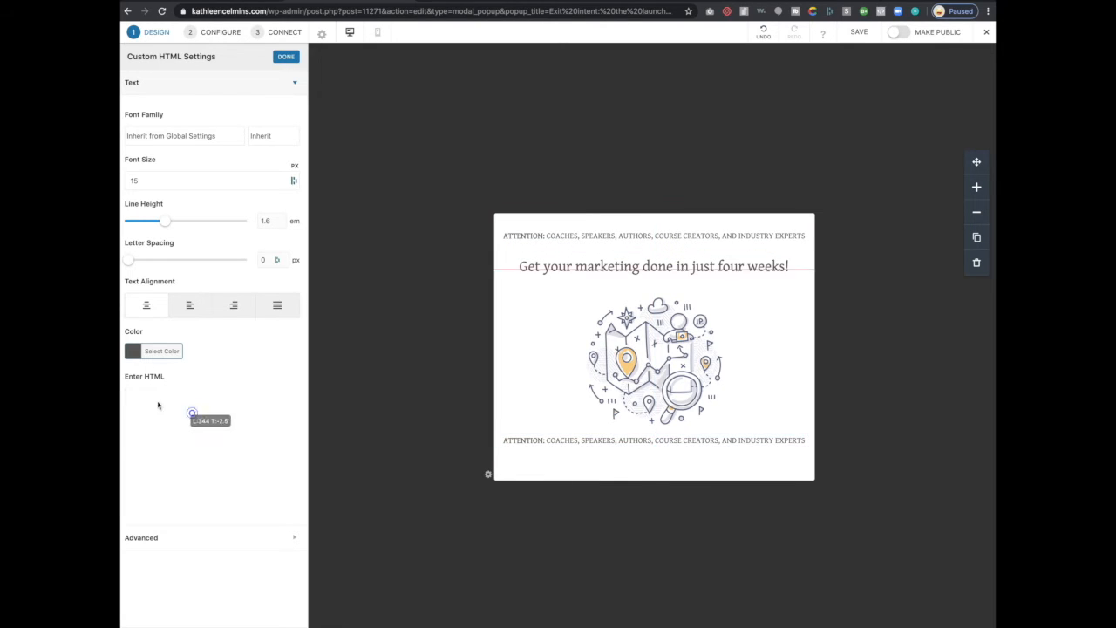
click(680, 482)
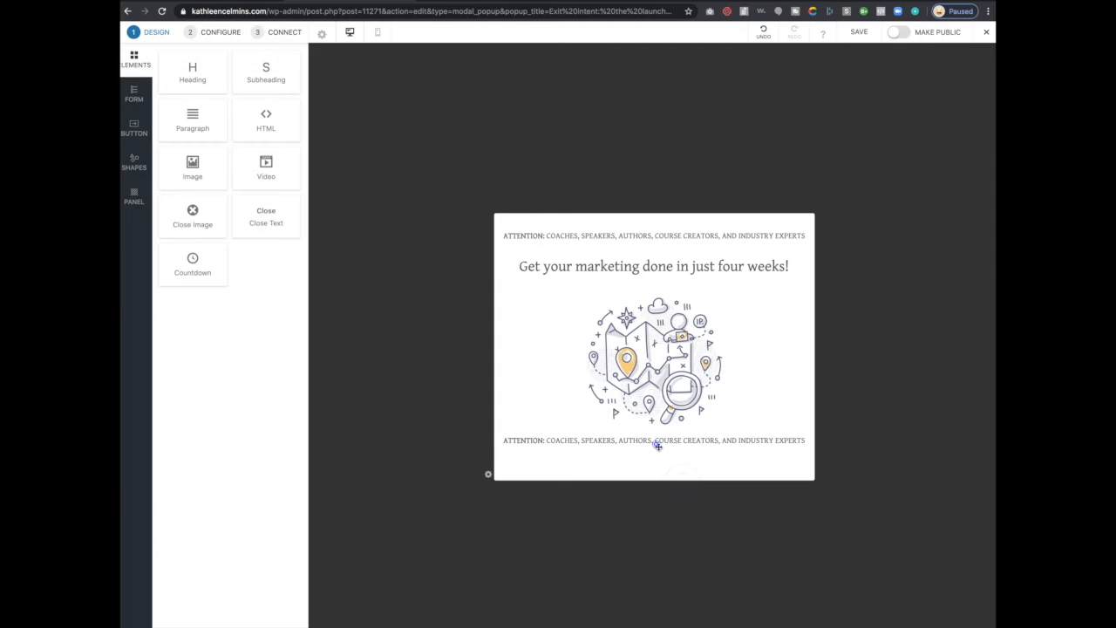
- Replace the text of the line below the illustration with "The Launch Accelerator starts at the beginning of June!"
click(657, 442)
click(131, 397)
key(ctrl+a)
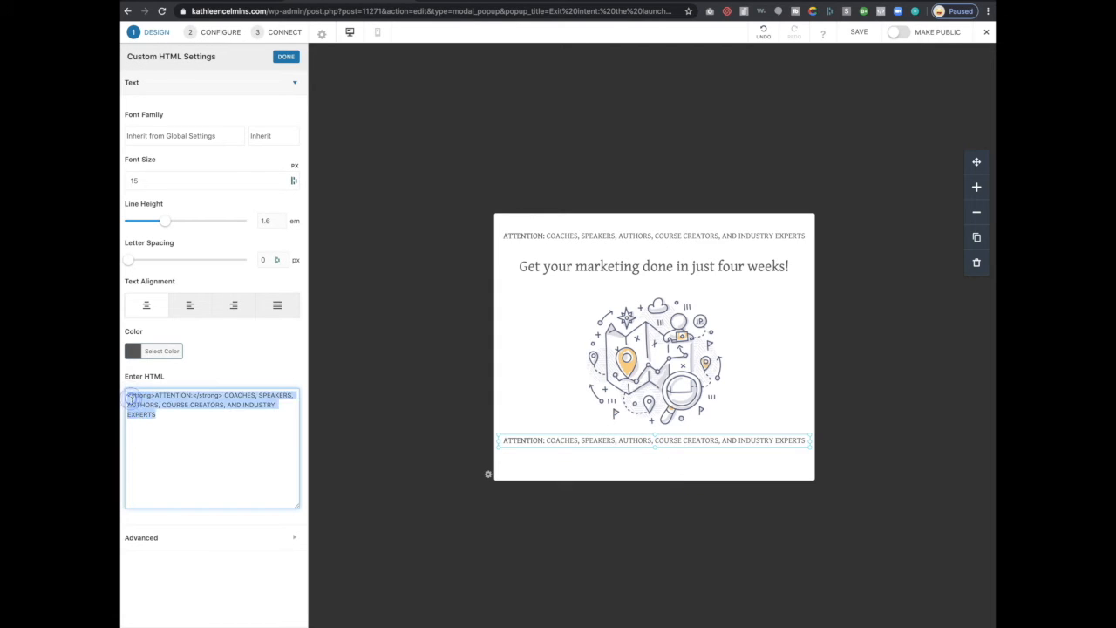
text(The)
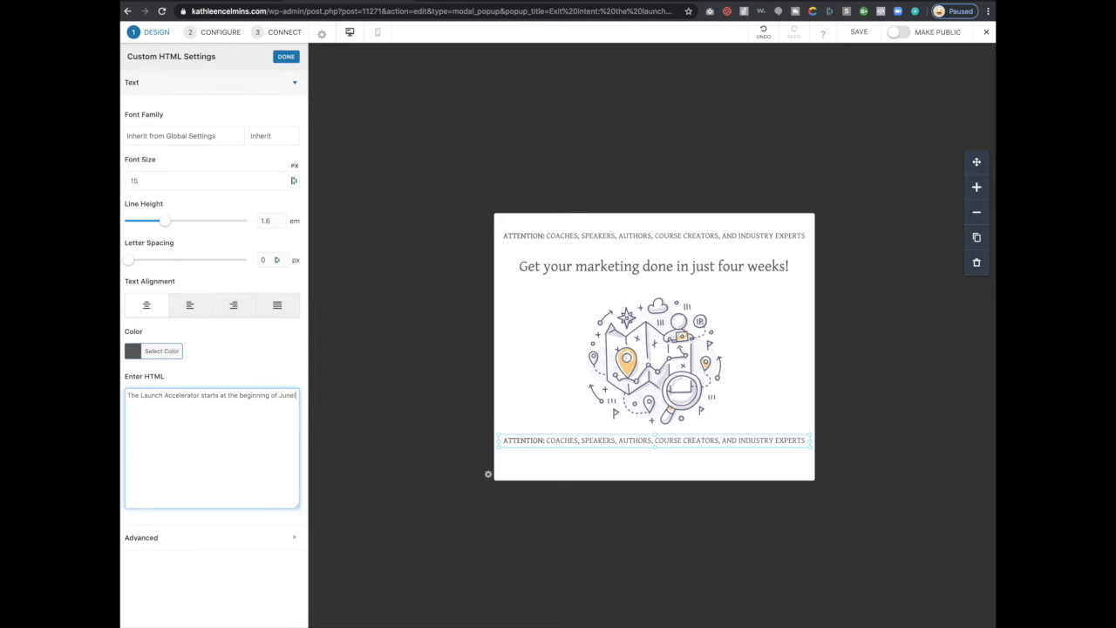
click(713, 485)
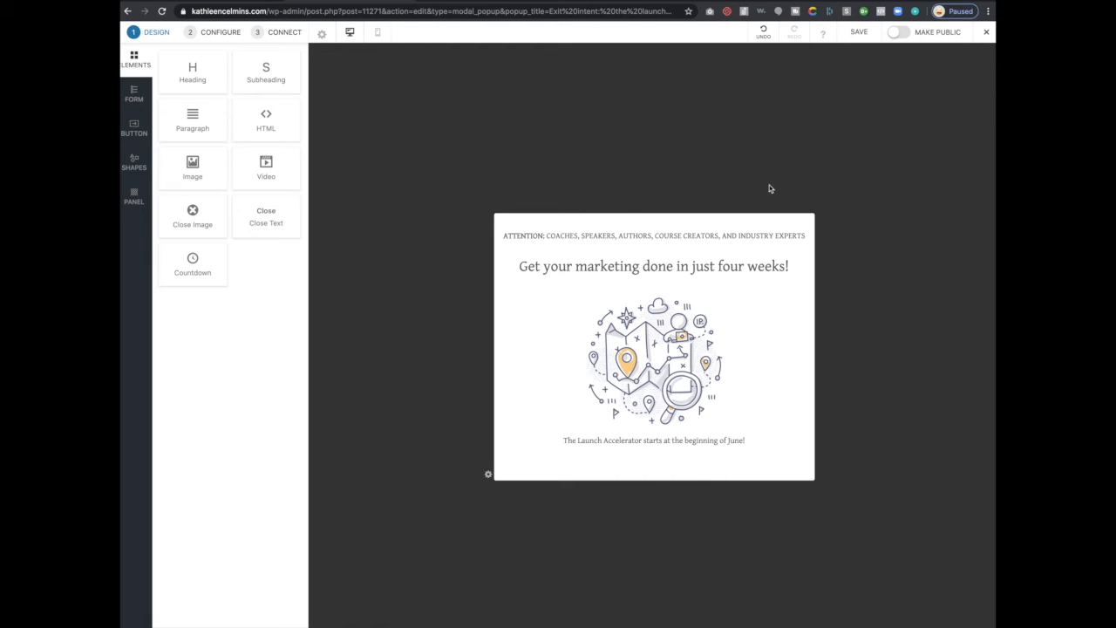
- Nudge the illustration and the June start line slightly upward to free room beneath them
click(655, 352)
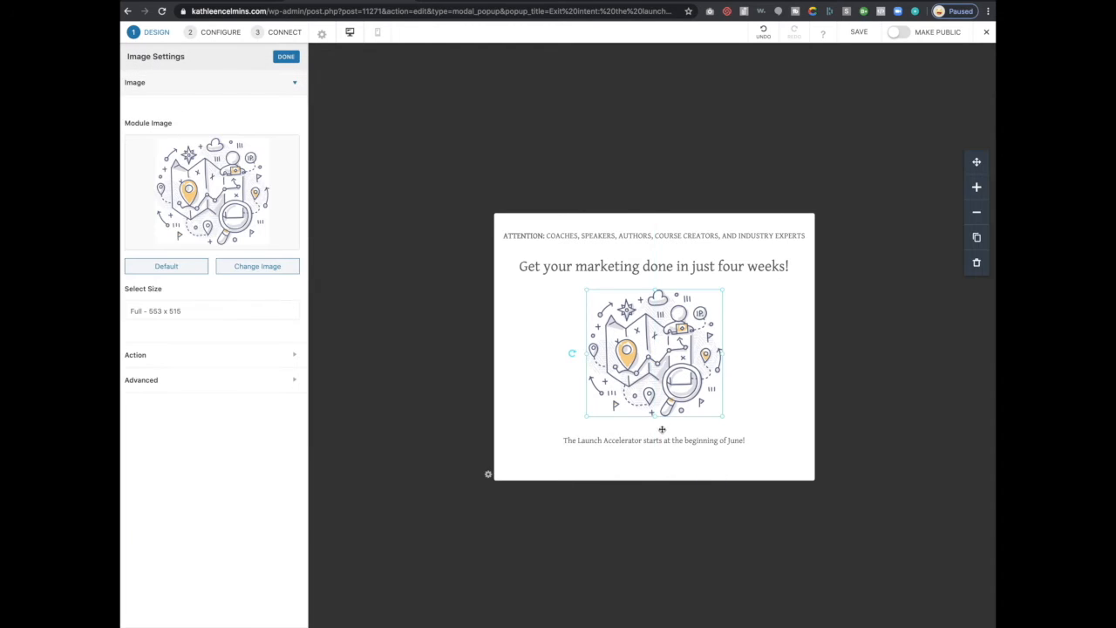
drag(662, 443, 663, 438)
click(405, 141)
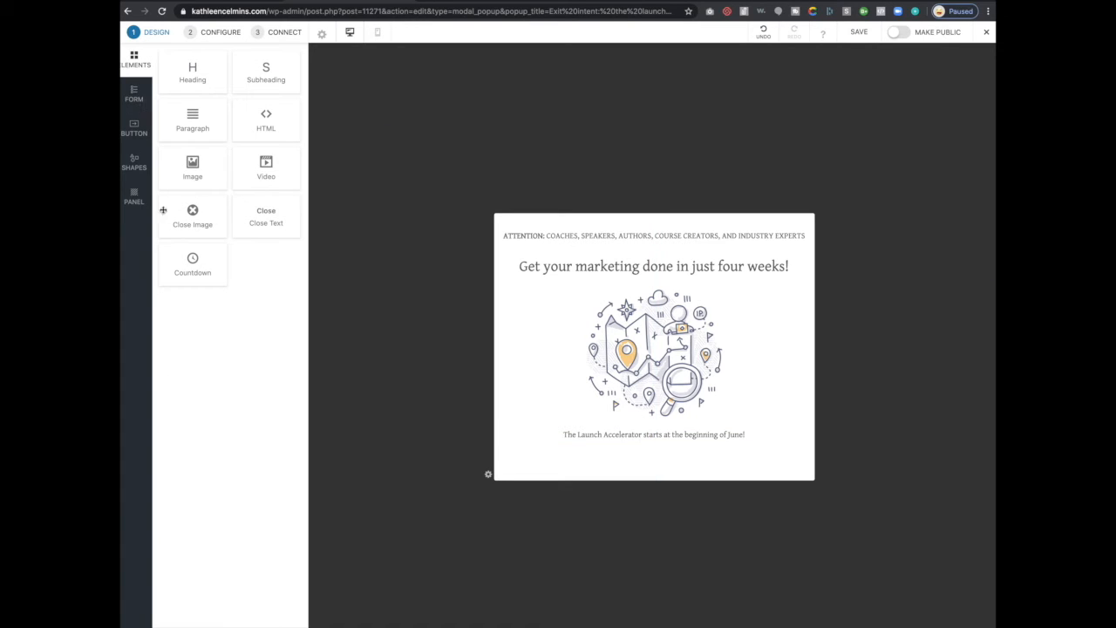
- Add a close image on the popup's upper-right corner and look through its advanced settings
drag(163, 211, 814, 216)
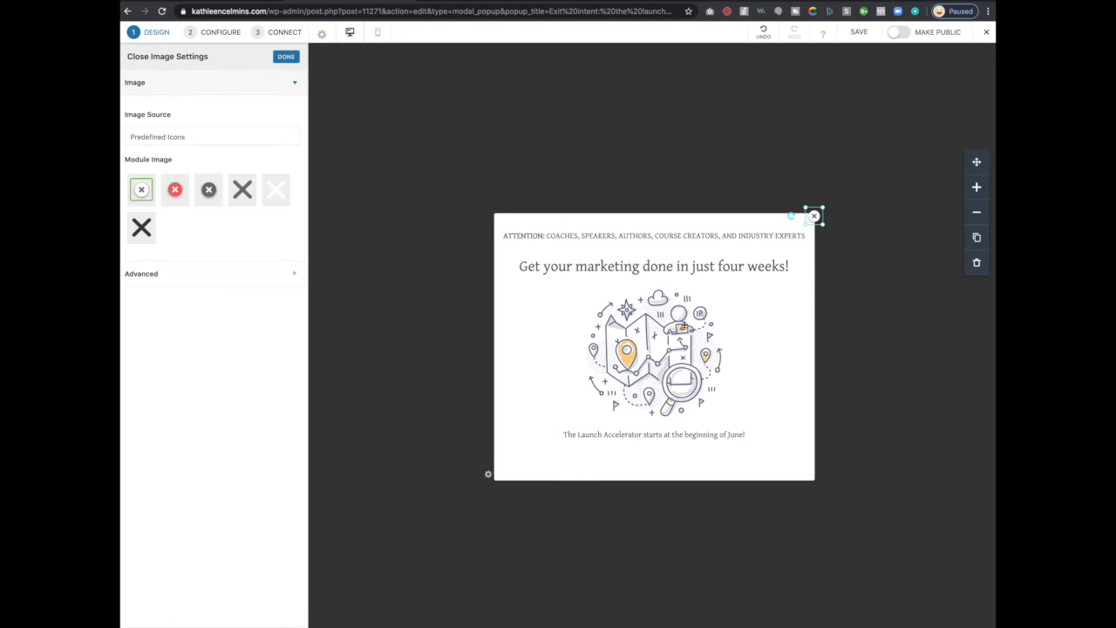
click(169, 274)
scroll(192, 306, down, 5)
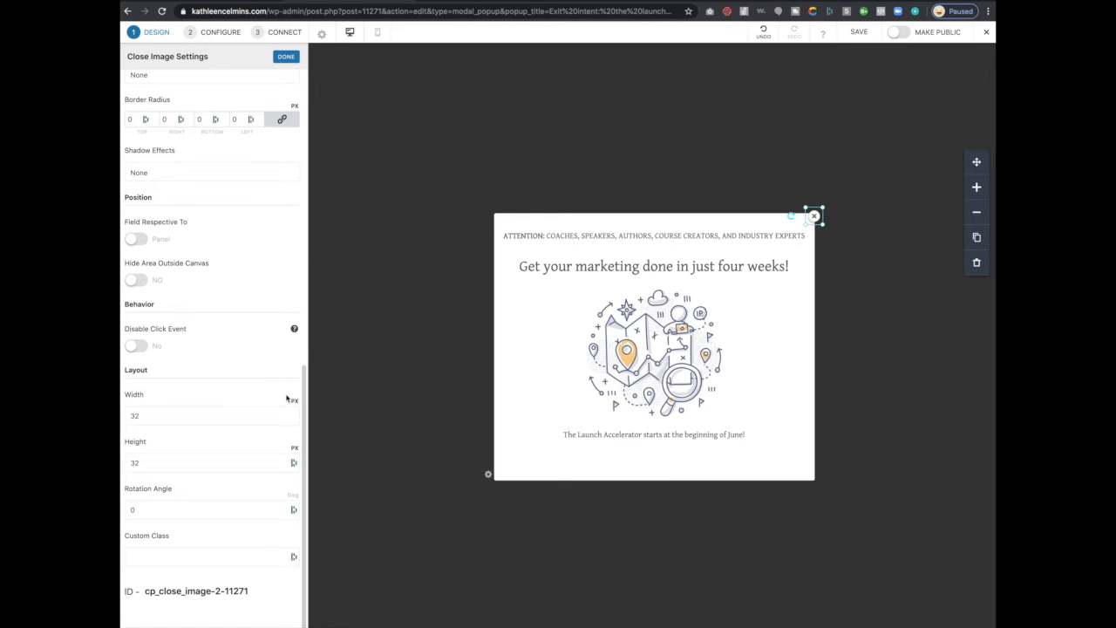
mouse_move(294, 328)
scroll(268, 171, up, 4)
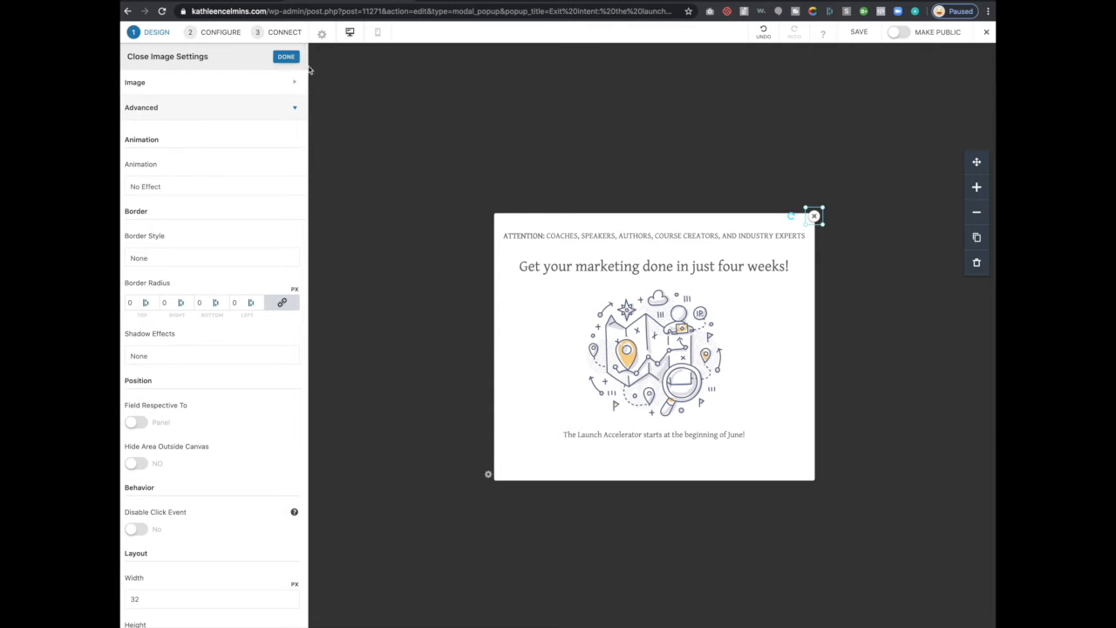
click(549, 118)
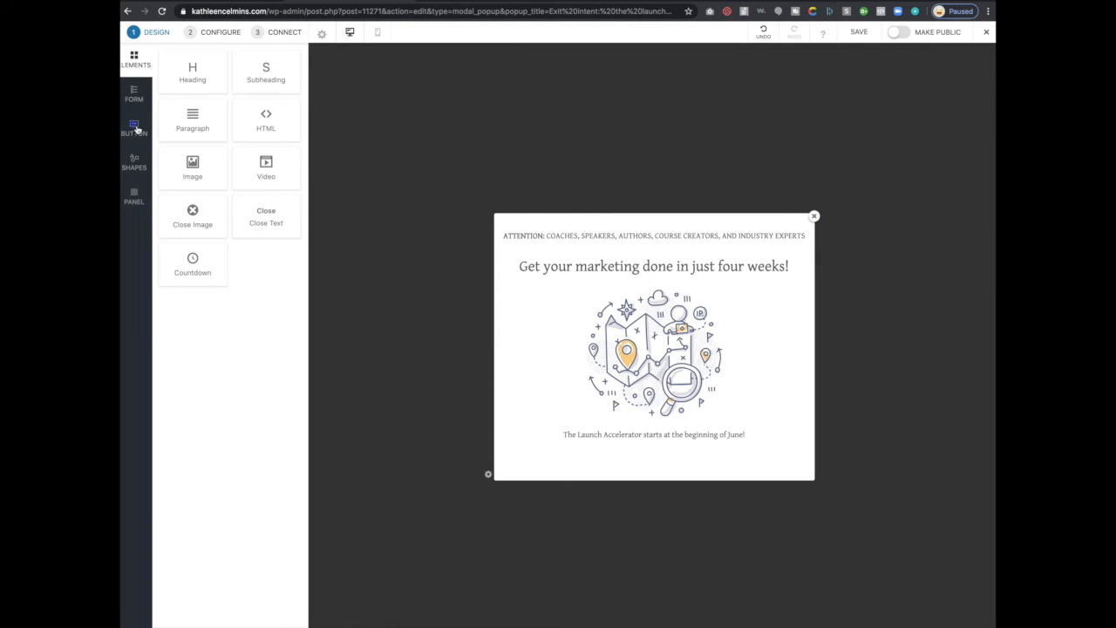
- Add the dark rounded SIGN UP! button centred below the June start line and change its text to LEARN MORE
click(135, 128)
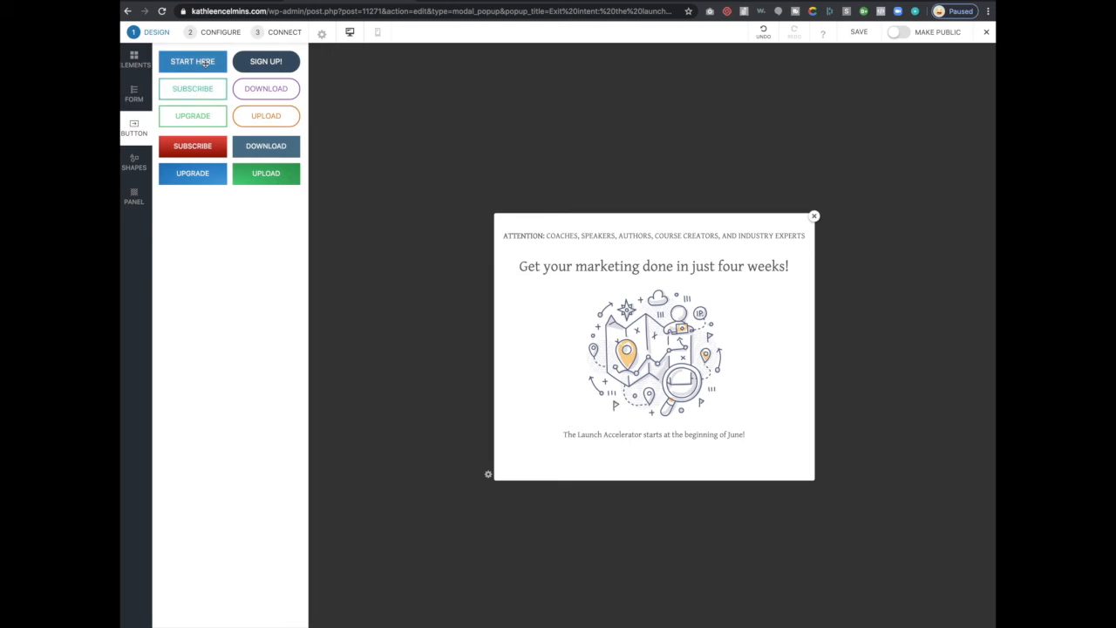
drag(266, 61, 618, 457)
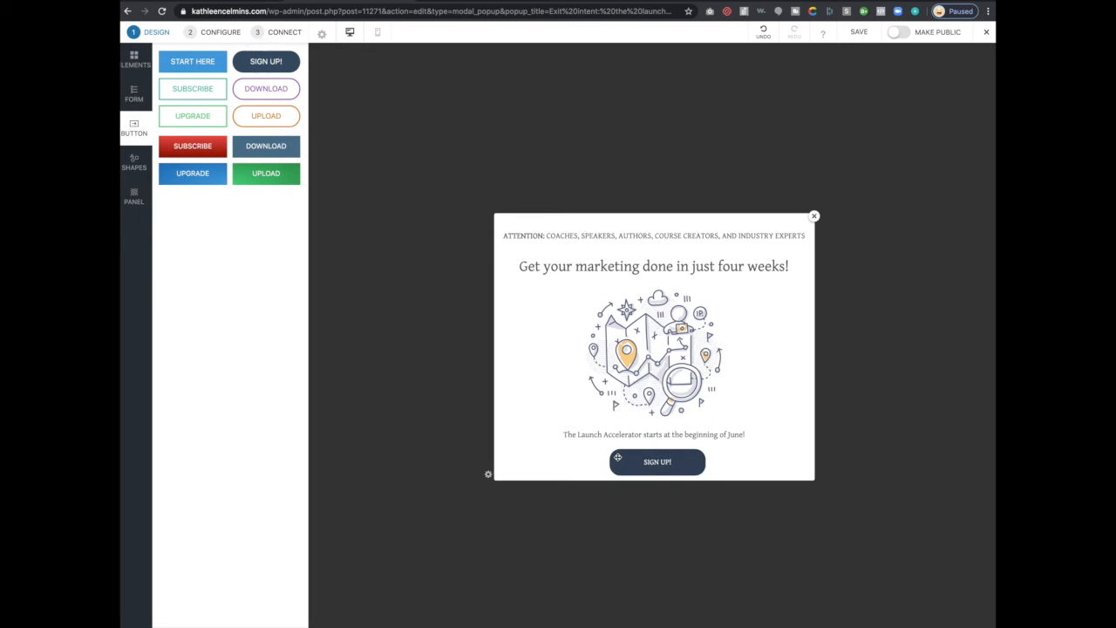
click(615, 458)
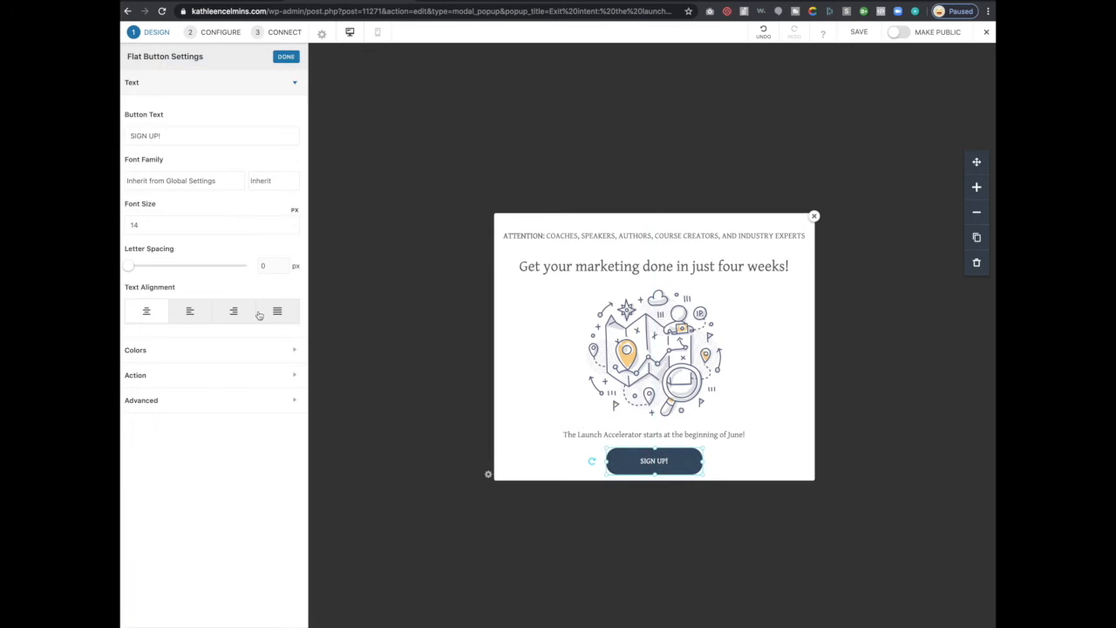
click(184, 131)
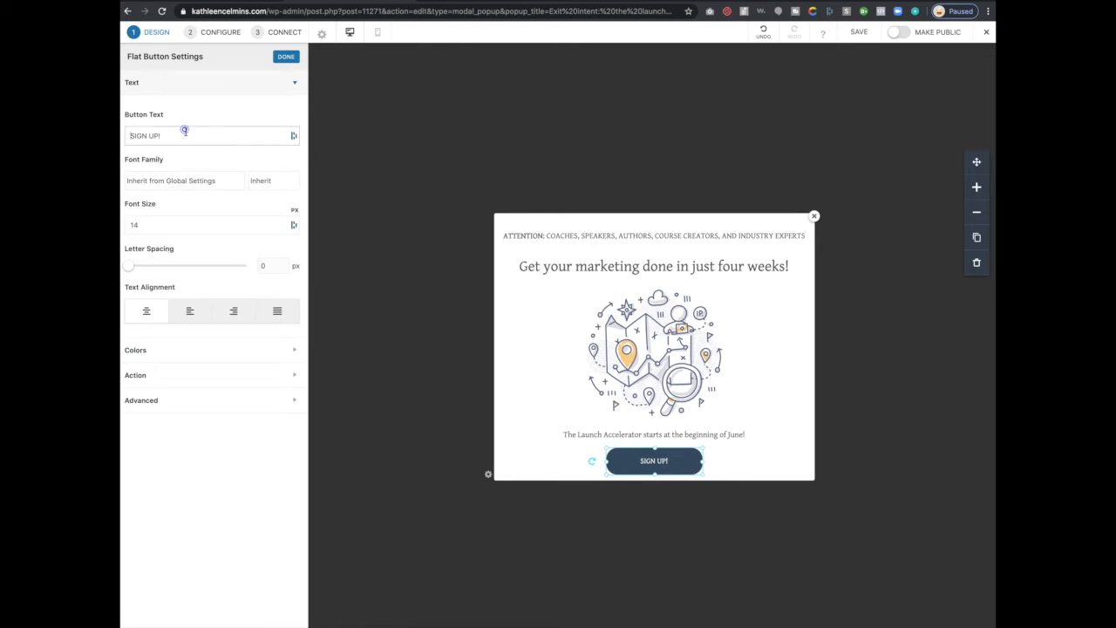
triple_click(184, 130)
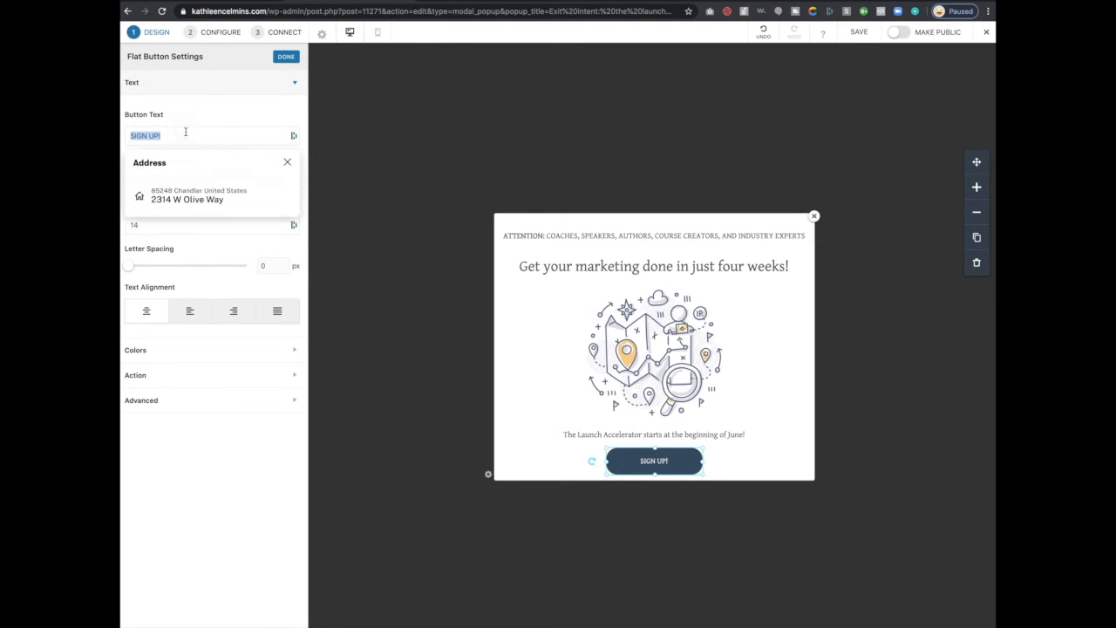
text(LEARN M)
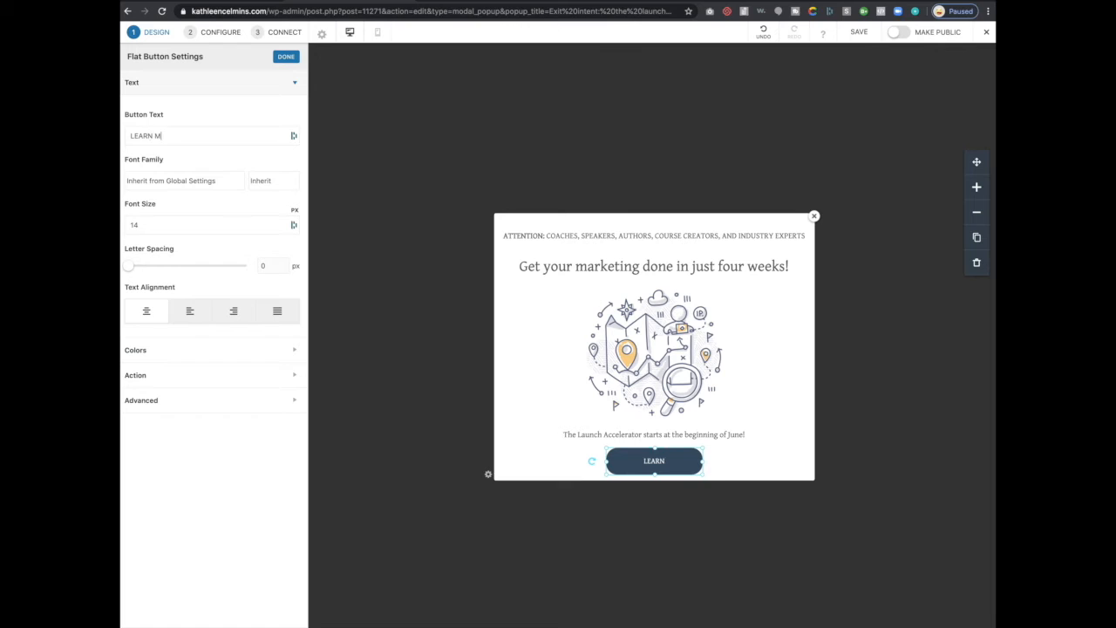
text(ORE)
- Set the LEARN MORE button's font size to 28 px and widen the button so its label fits on one line
triple_click(177, 223)
text(28)
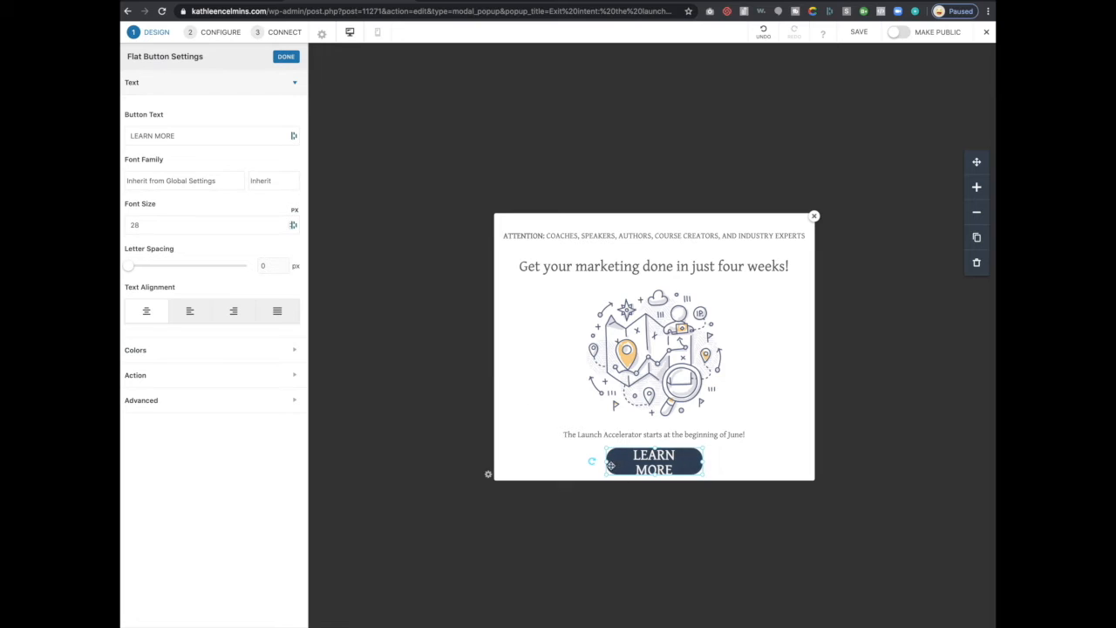
mouse_move(607, 462)
mouse_down()
mouse_move(531, 467)
mouse_move(625, 463)
mouse_up()
click(674, 542)
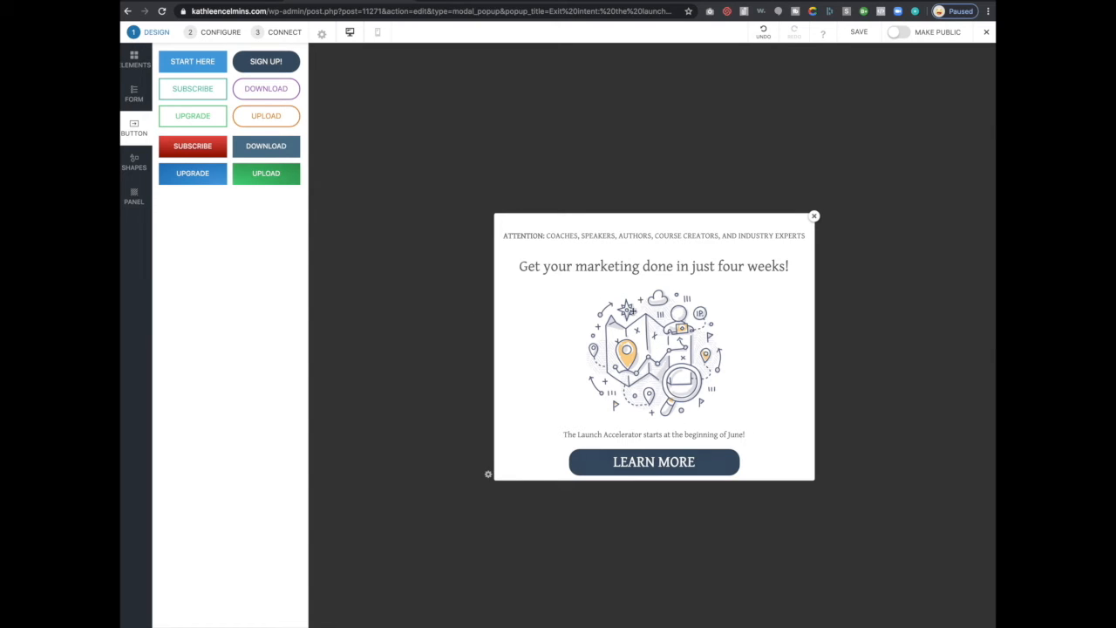
- Reduce the LEARN MORE button's font size to 22 px and compare it with the headline's size
click(672, 458)
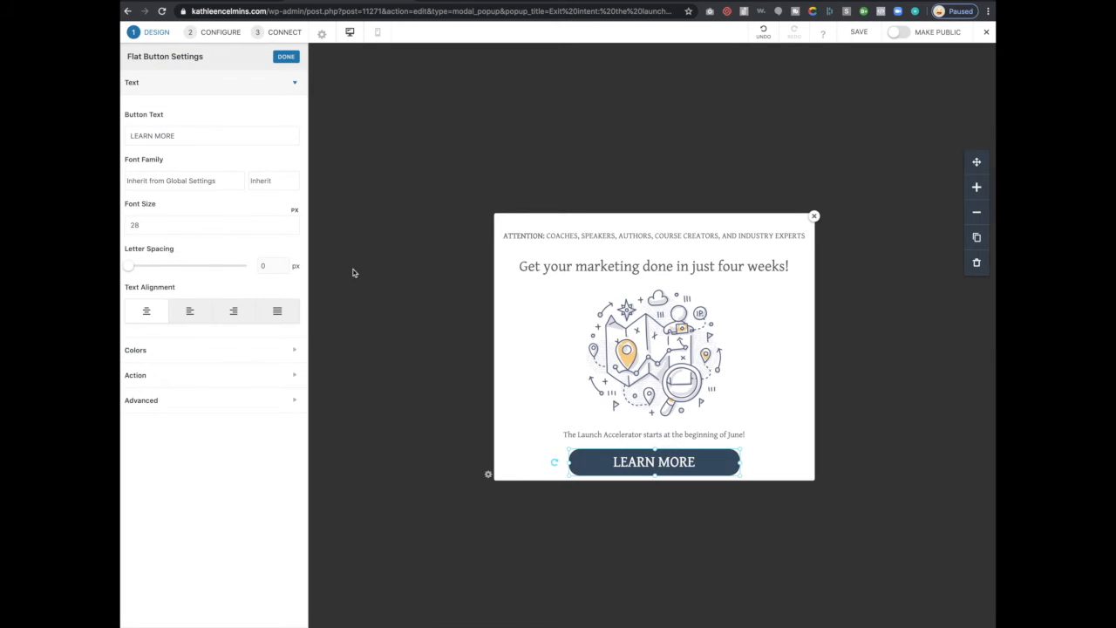
double_click(175, 222)
text(15)
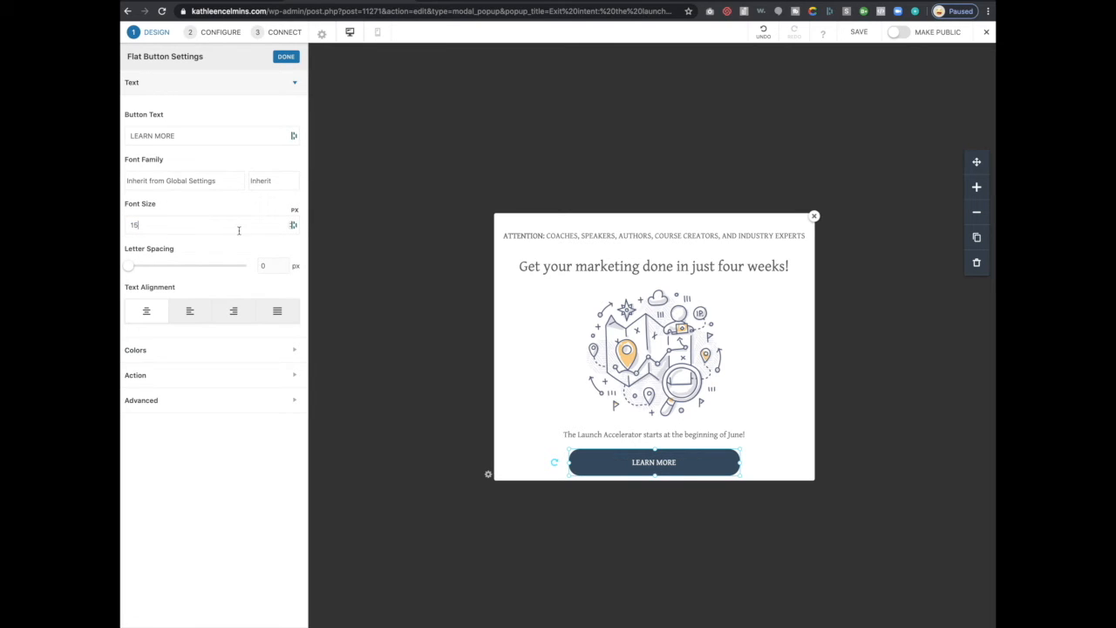
key(BackSpace)
key(BackSpace)
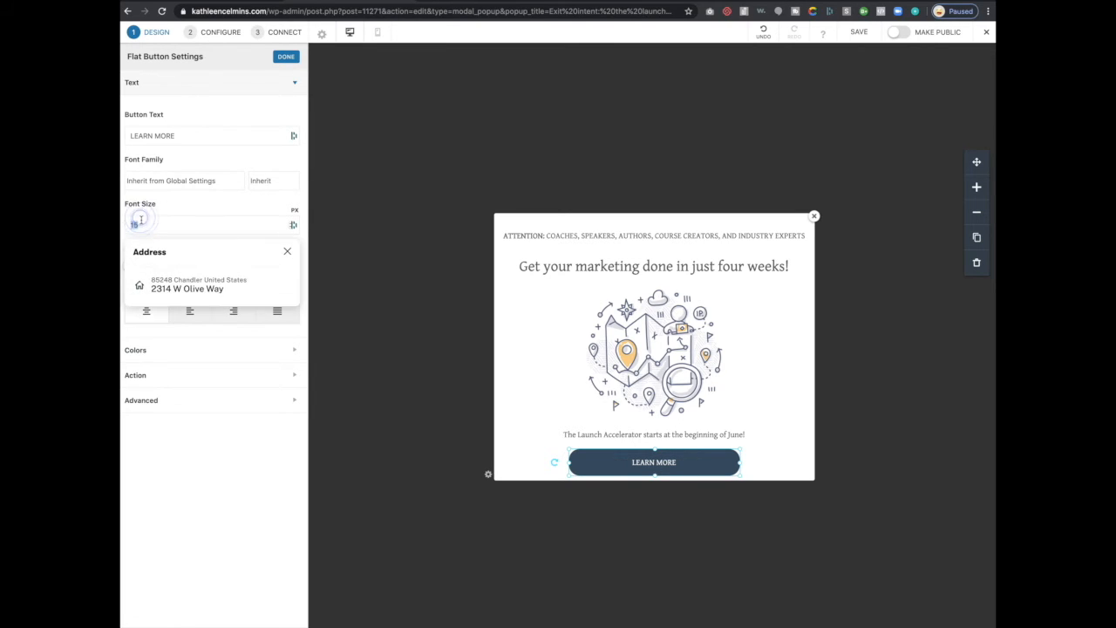
text(22)
click(621, 565)
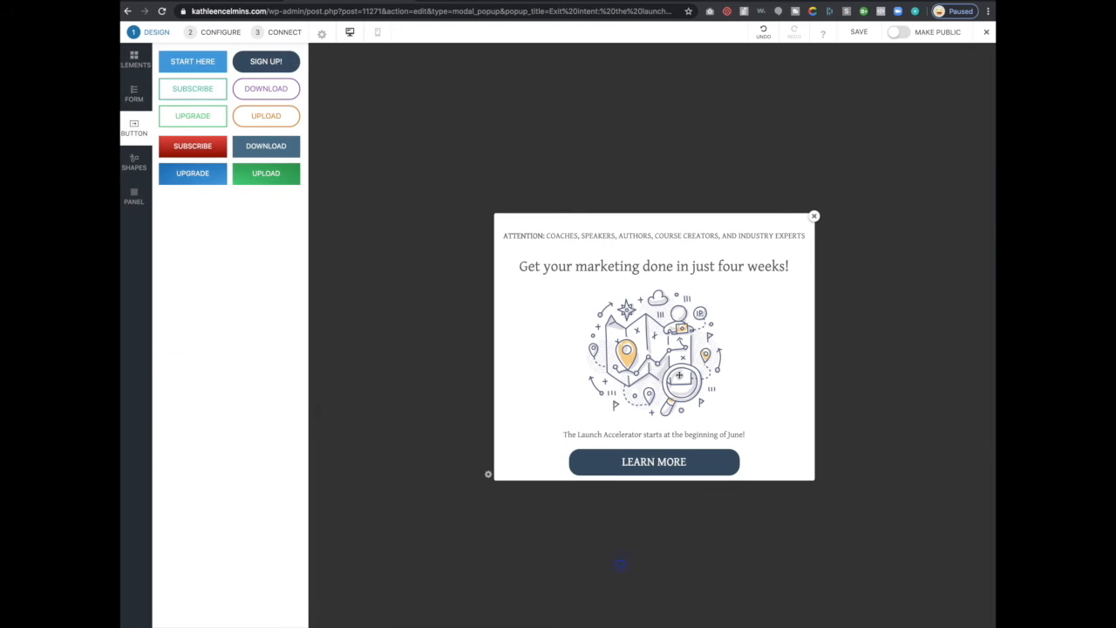
click(668, 273)
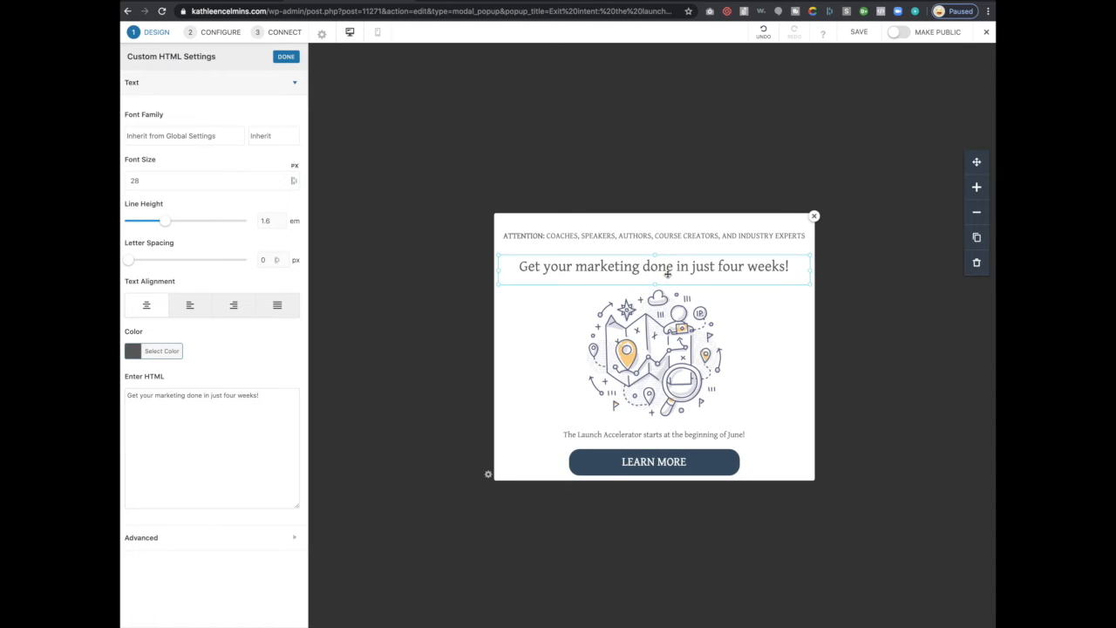
- Set the LEARN MORE button's action to Go to URL, using the address of the /launch-accelerator/ sales page
click(686, 460)
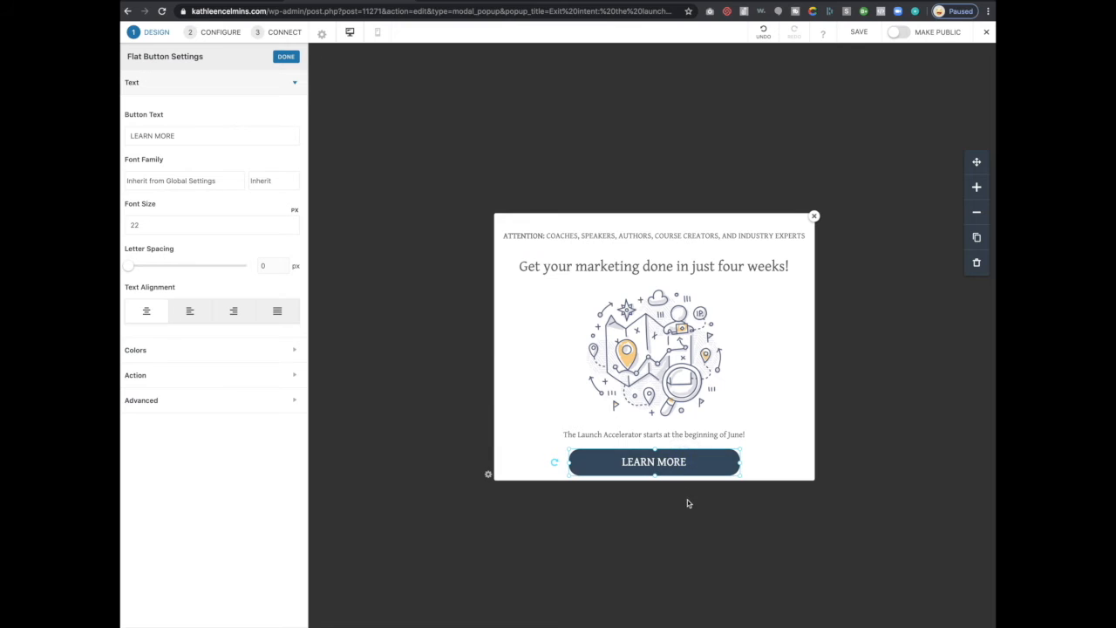
click(140, 377)
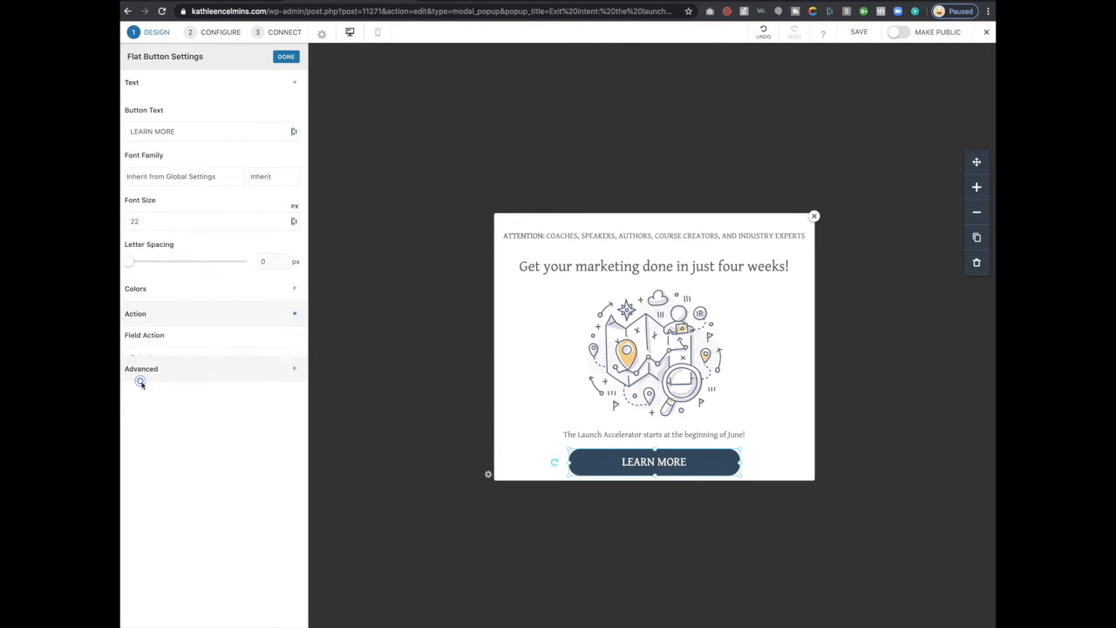
click(177, 179)
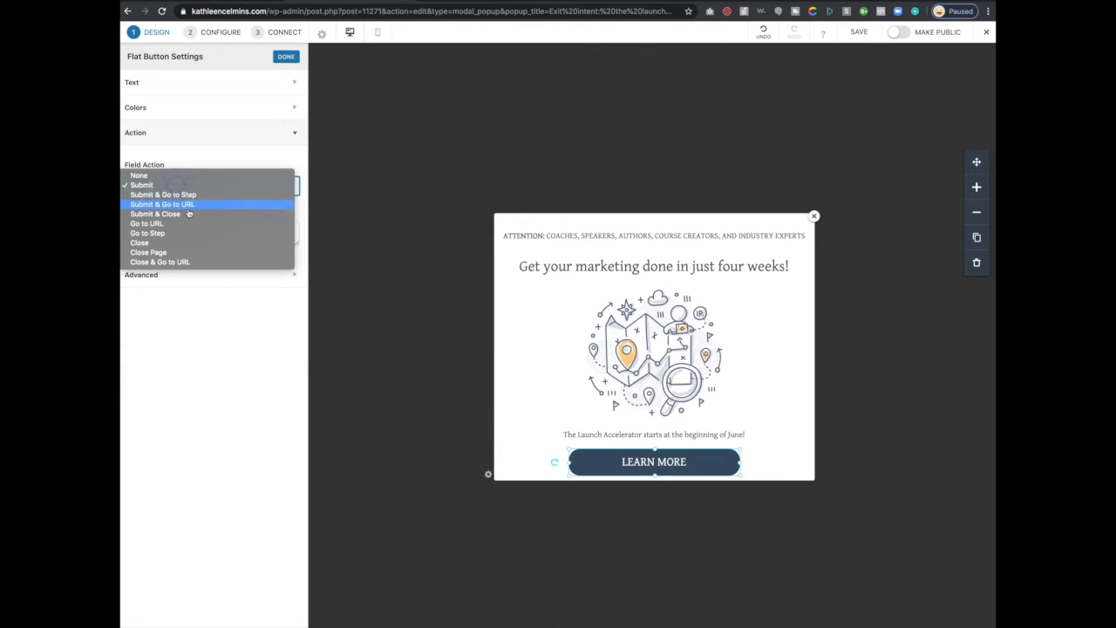
click(184, 222)
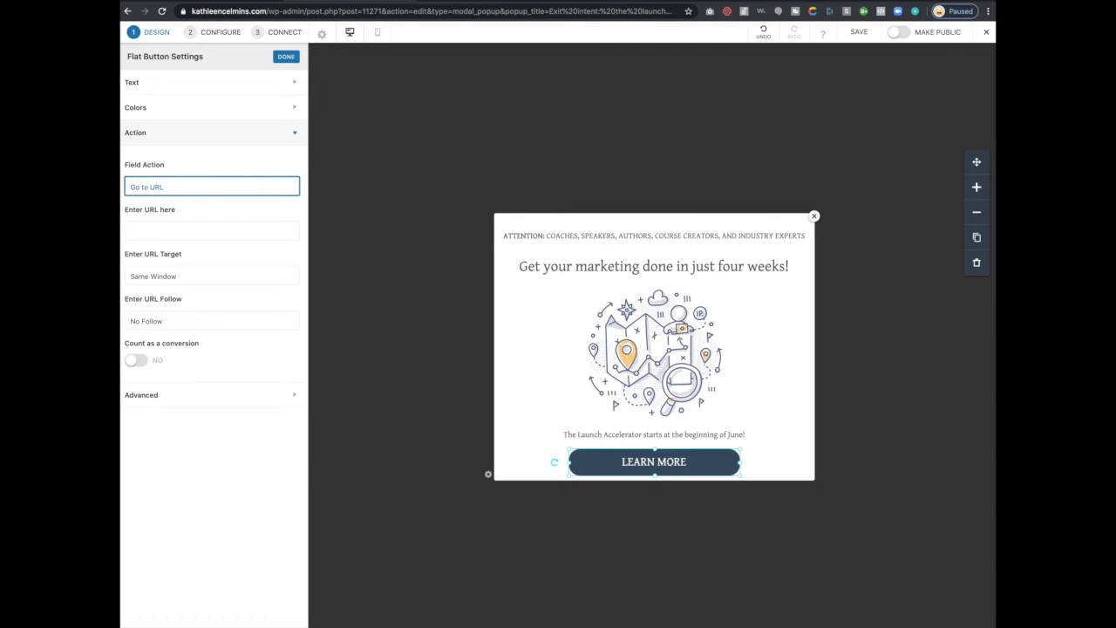
click(183, 232)
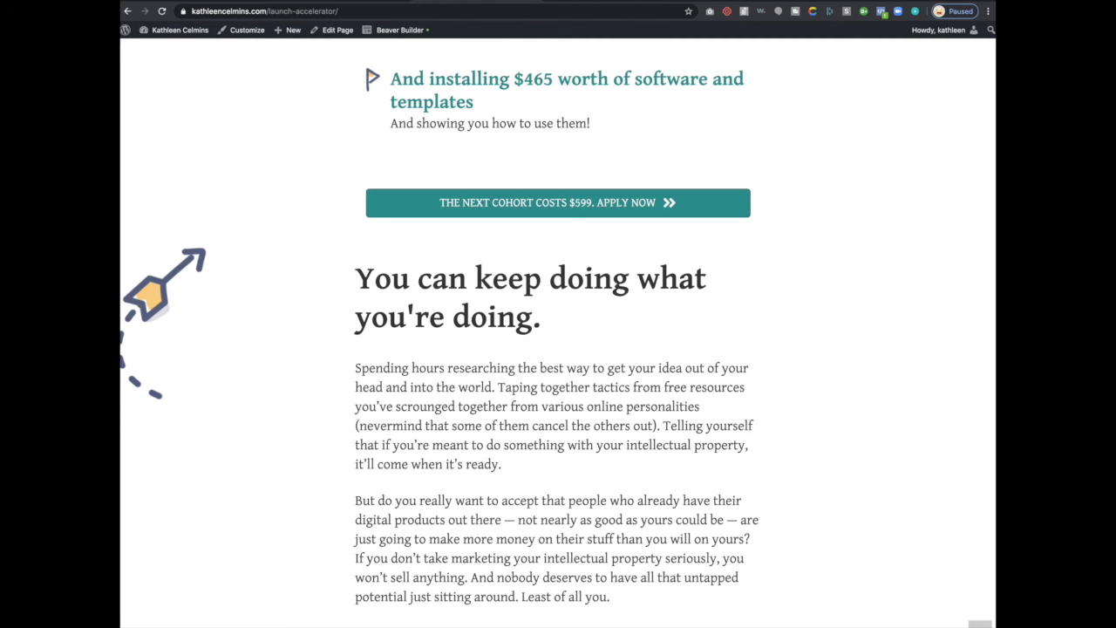
click(428, 11)
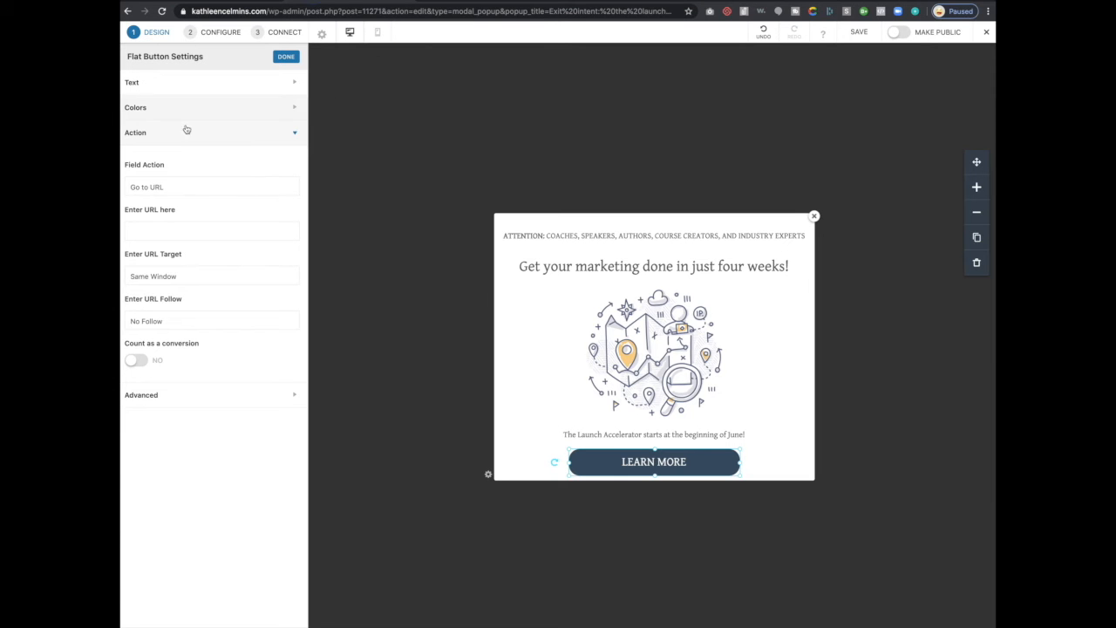
text(https://kathleencelmins.com/launch-accelerator/)
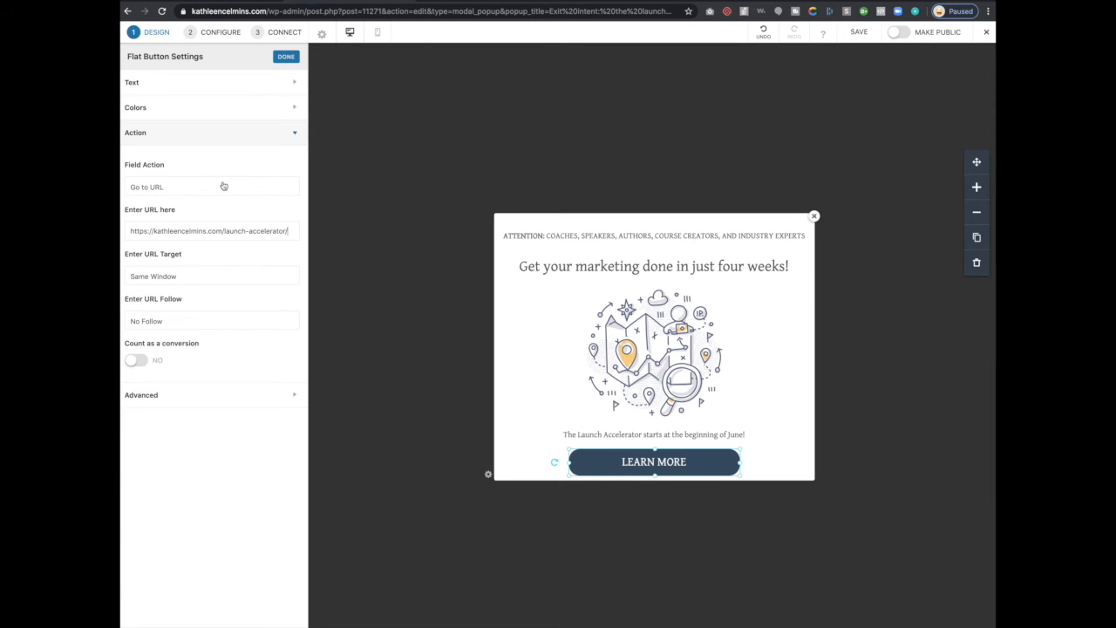
click(411, 253)
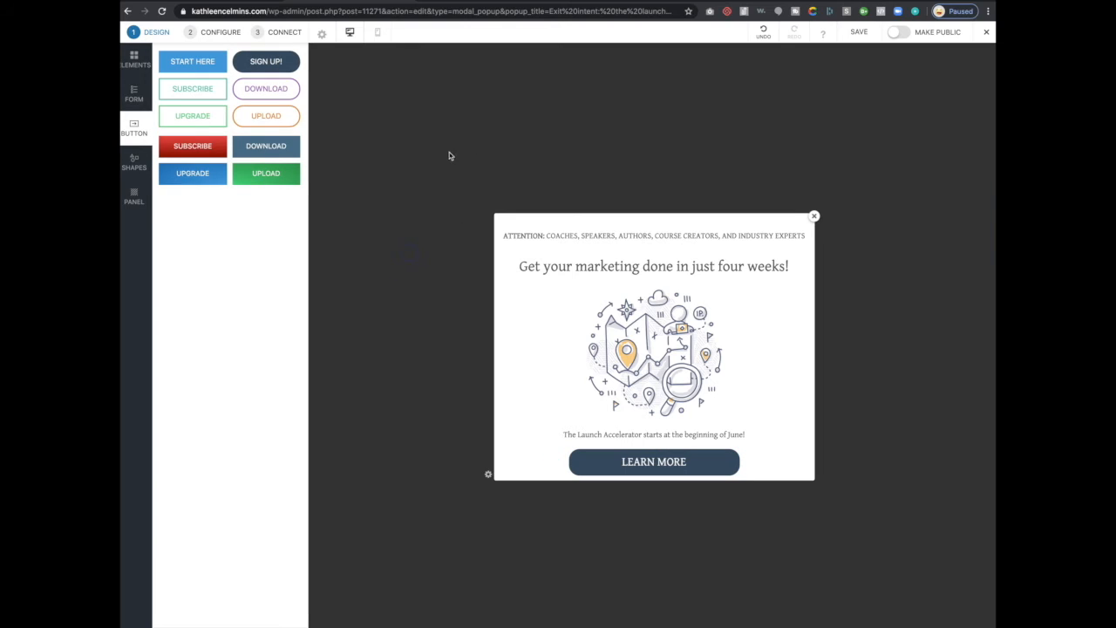
- Set the LEARN MORE button's action to count as a conversion
click(665, 471)
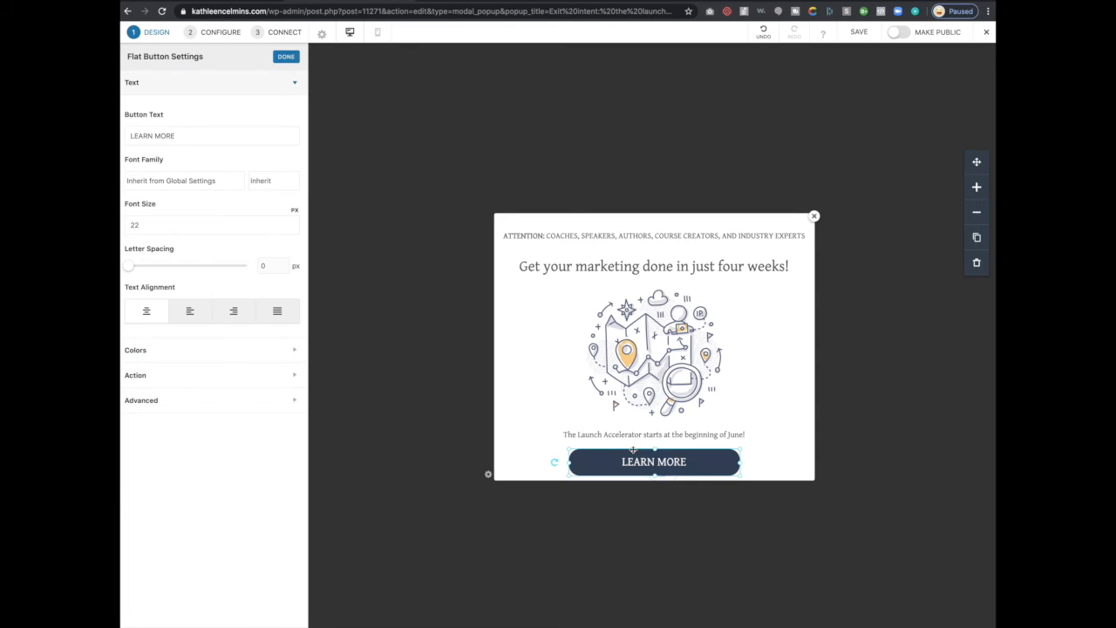
click(222, 349)
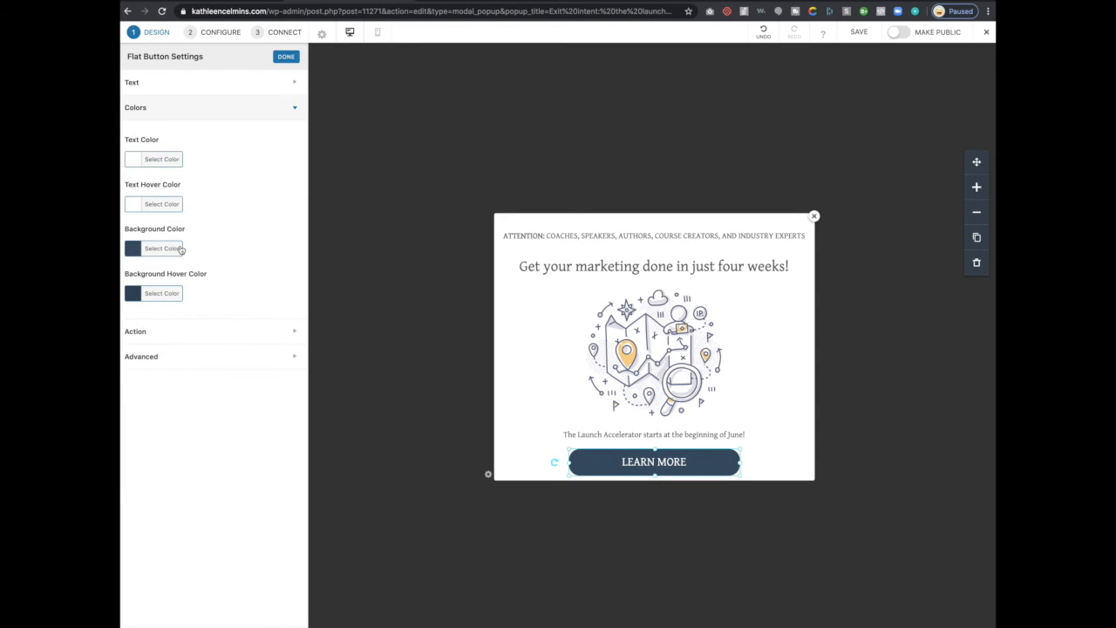
click(177, 88)
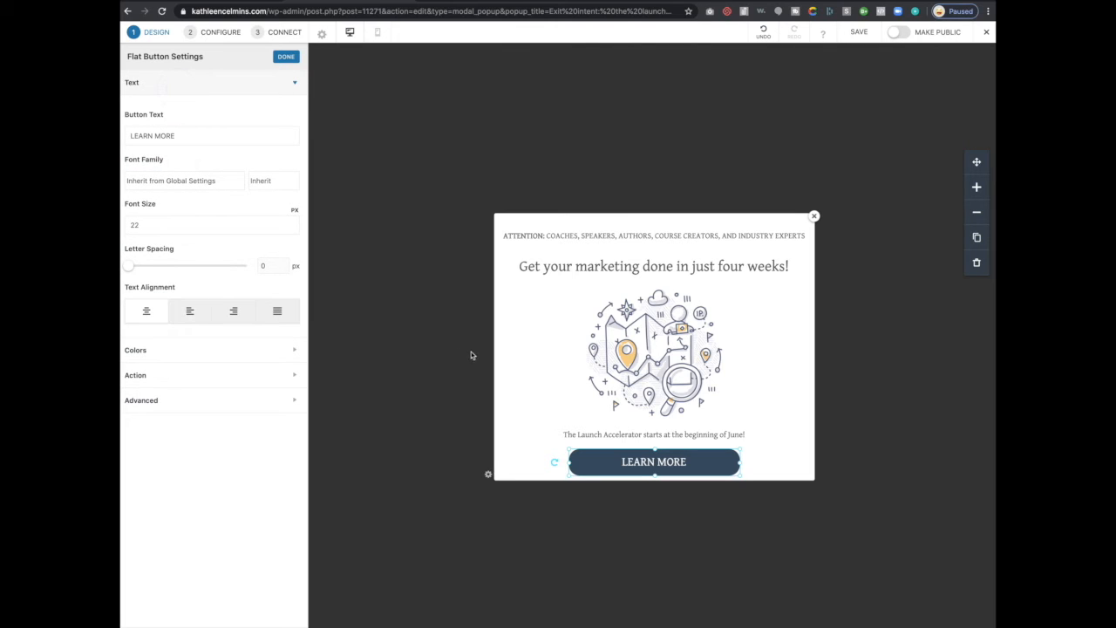
click(239, 381)
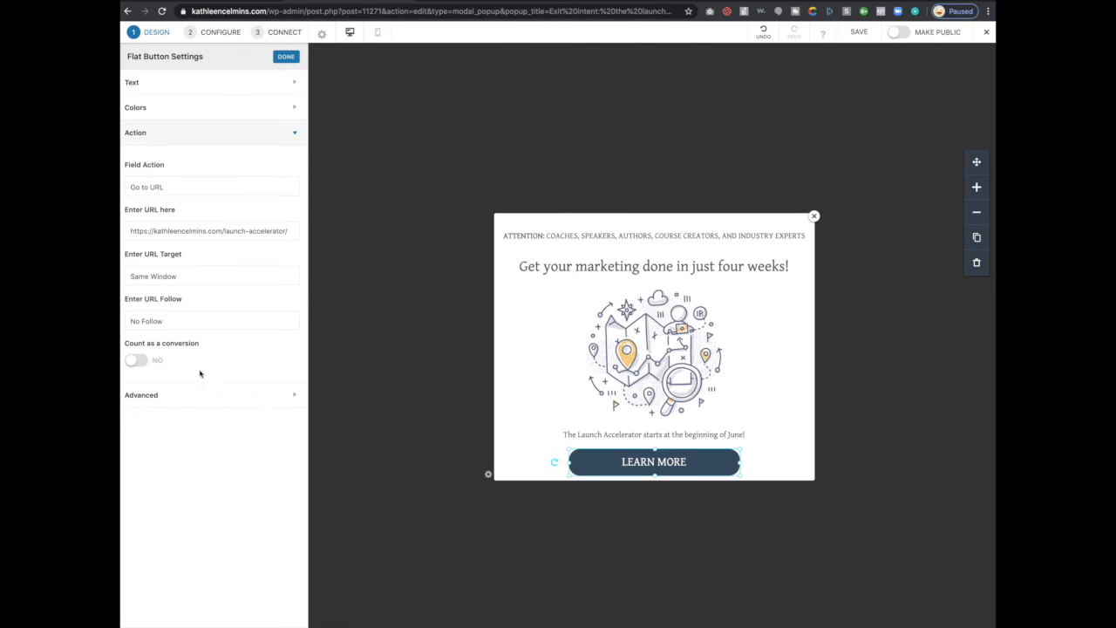
click(136, 360)
click(410, 316)
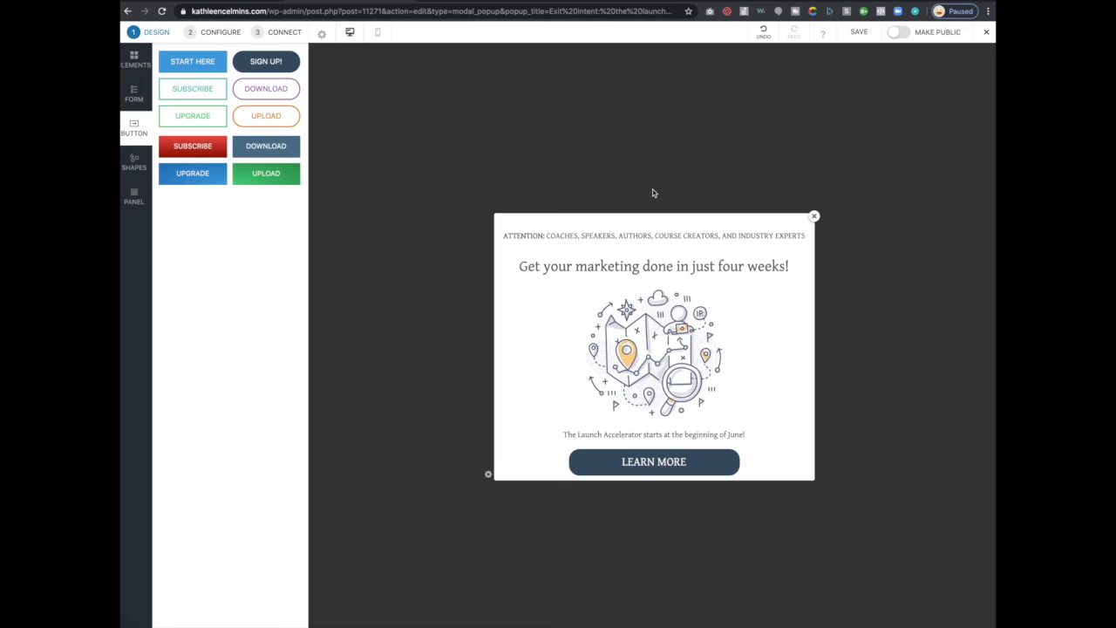
- In the mobile view, move the LEARN MORE button near the popup's lower edge and the illustration down to its middle
click(378, 32)
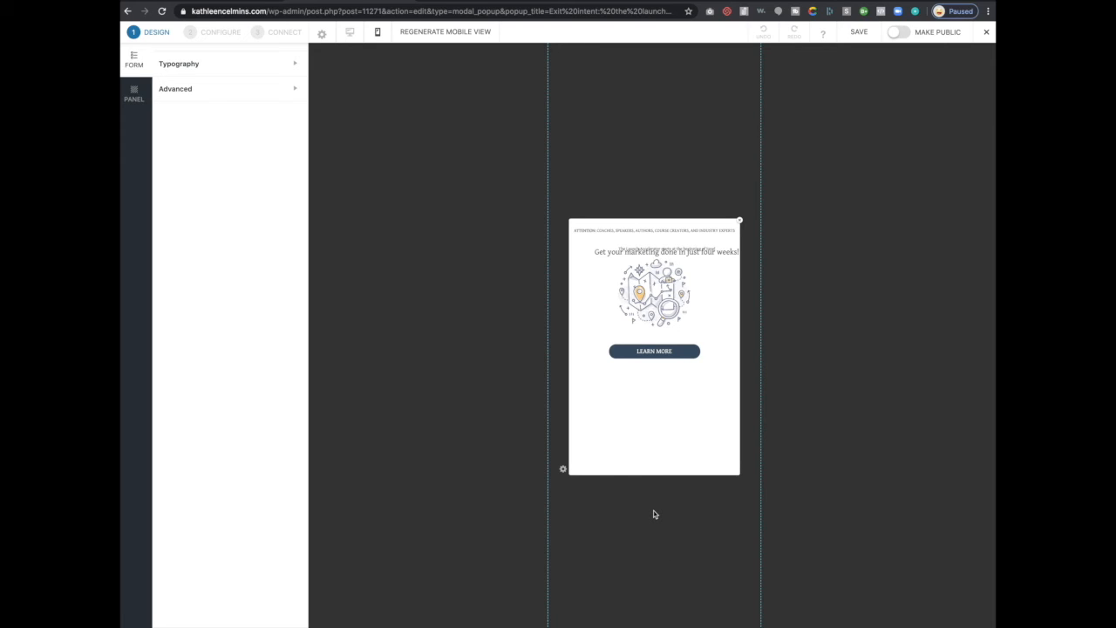
drag(659, 352, 659, 451)
drag(659, 295, 661, 351)
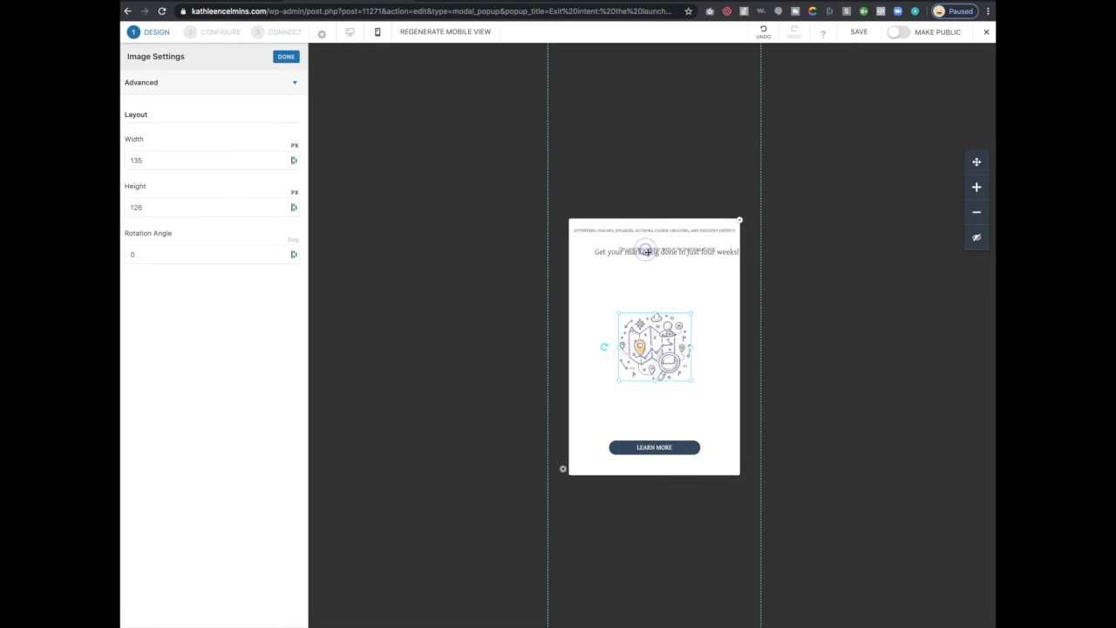
- Place the June start line between illustration and button at 12 px, and centre the headline just above the illustration
drag(648, 251, 636, 413)
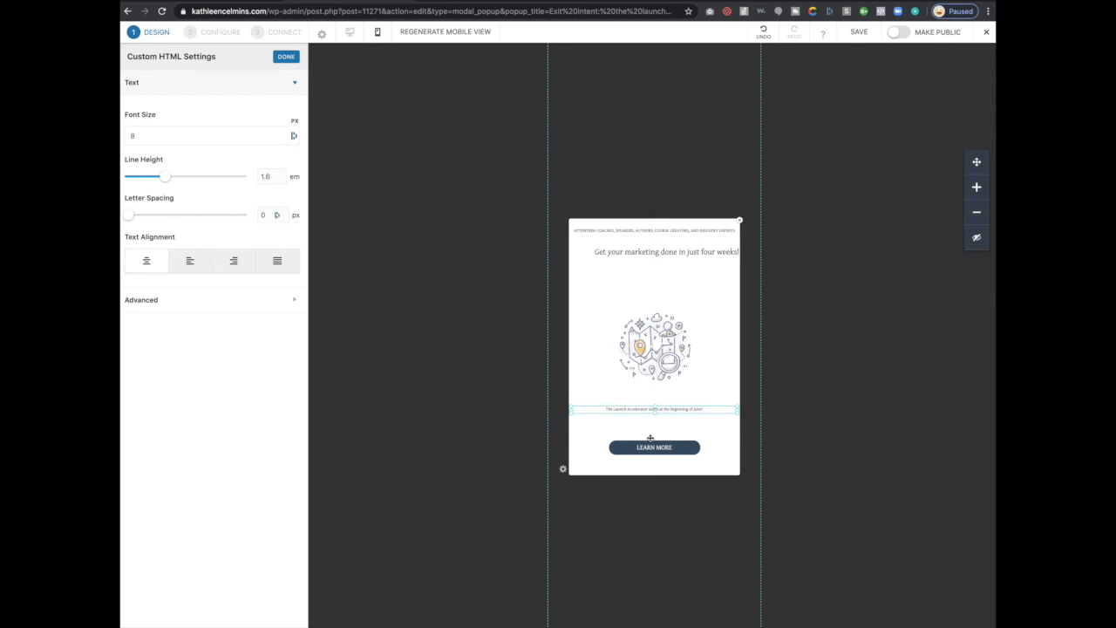
double_click(179, 131)
text(12)
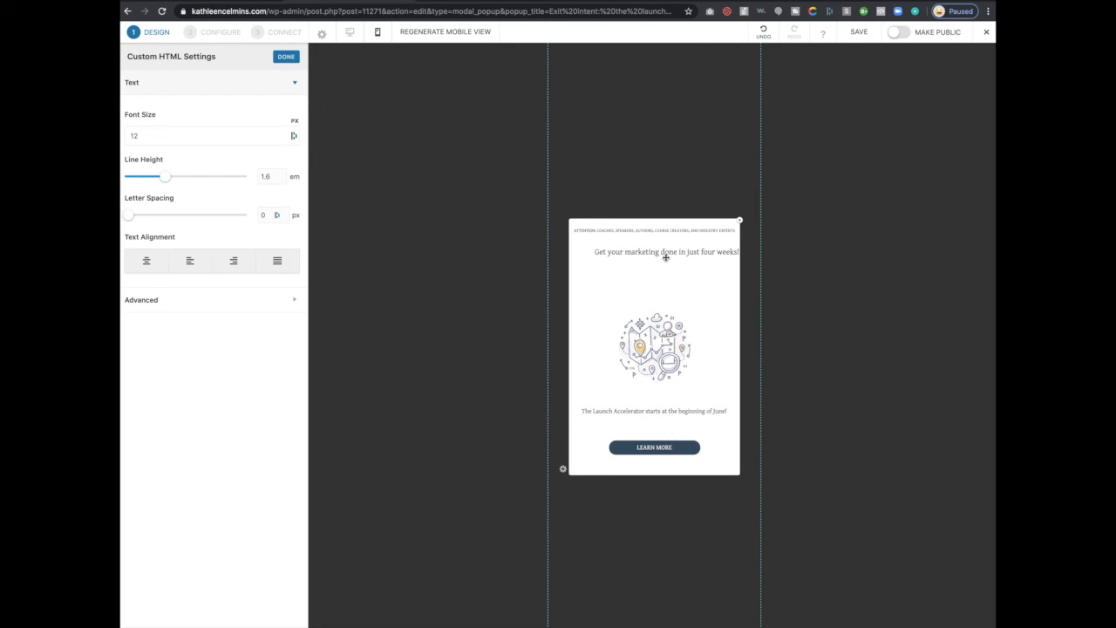
drag(665, 257, 654, 304)
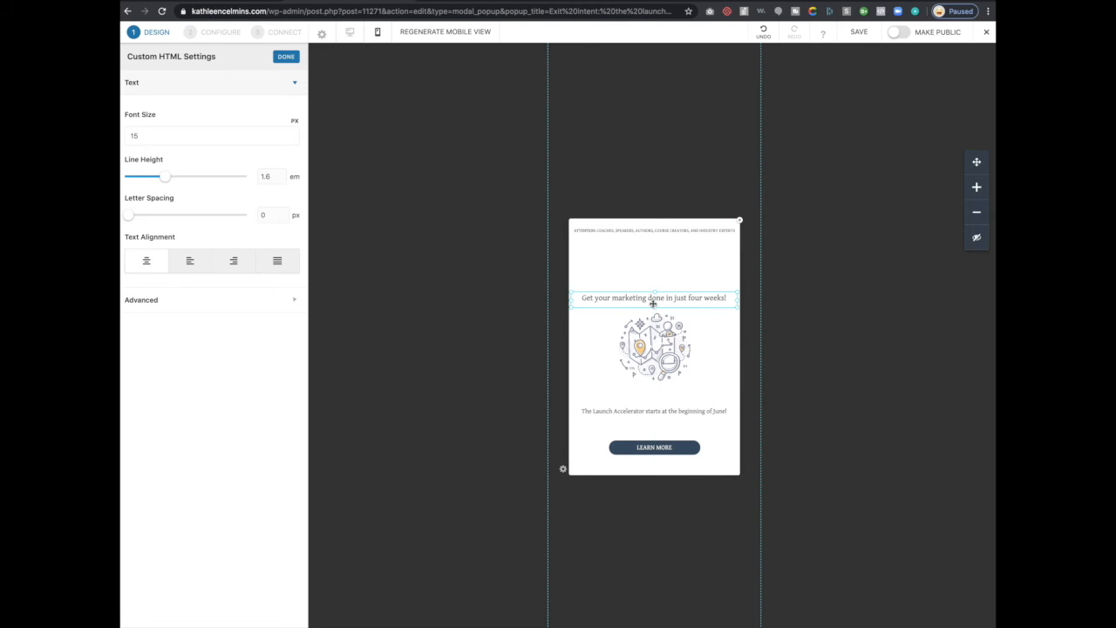
- Set the mobile font size of the ATTENTION line to 12 px, matching the June start line
click(655, 232)
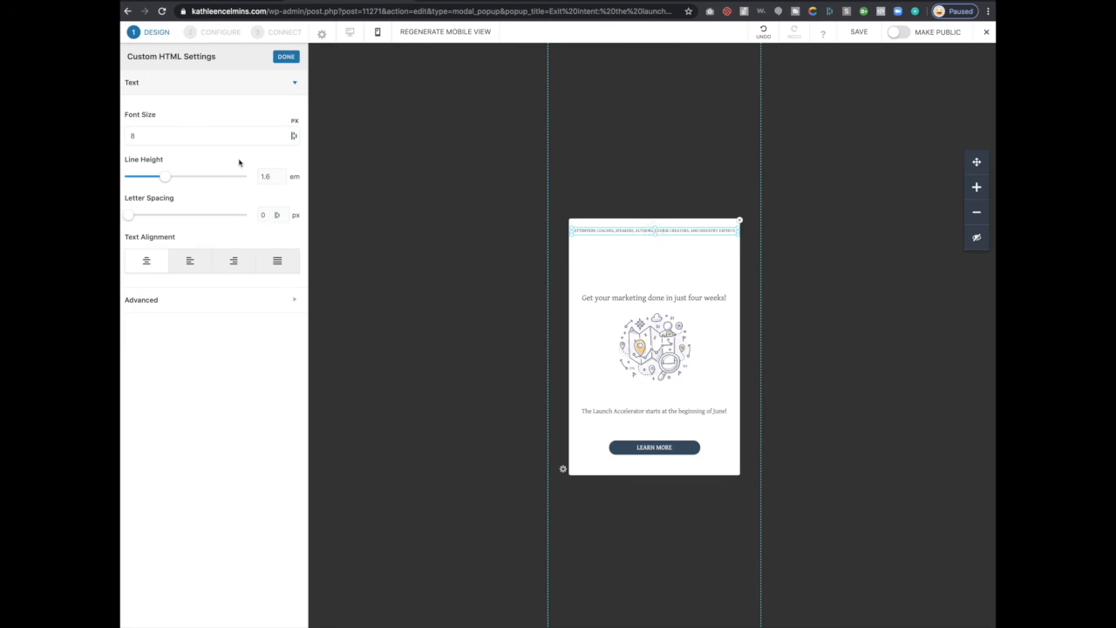
click(646, 411)
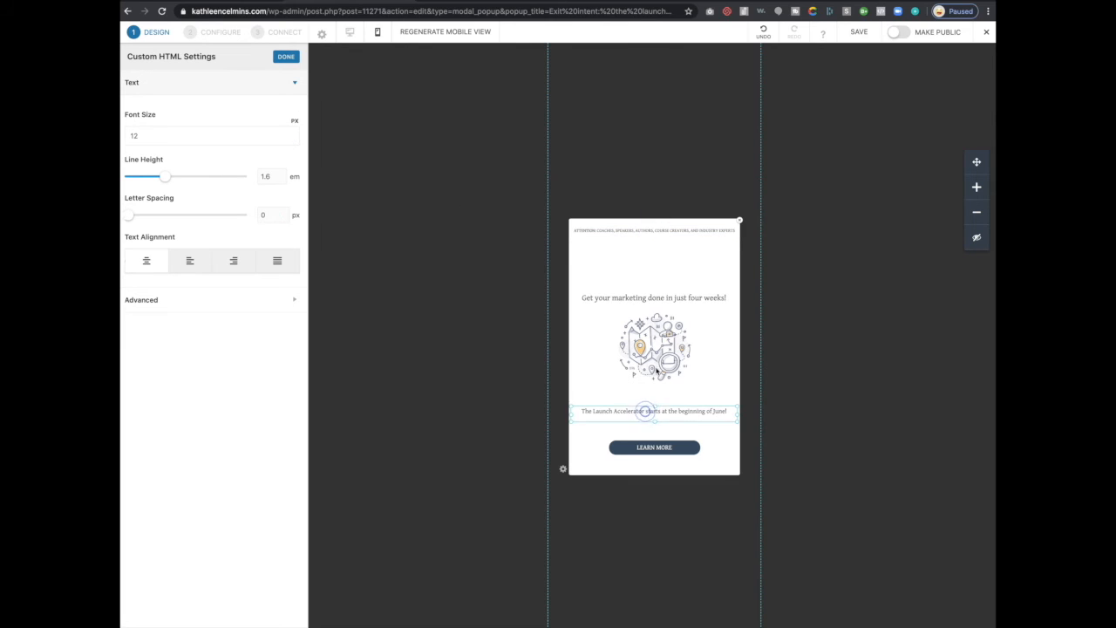
click(669, 229)
click(668, 232)
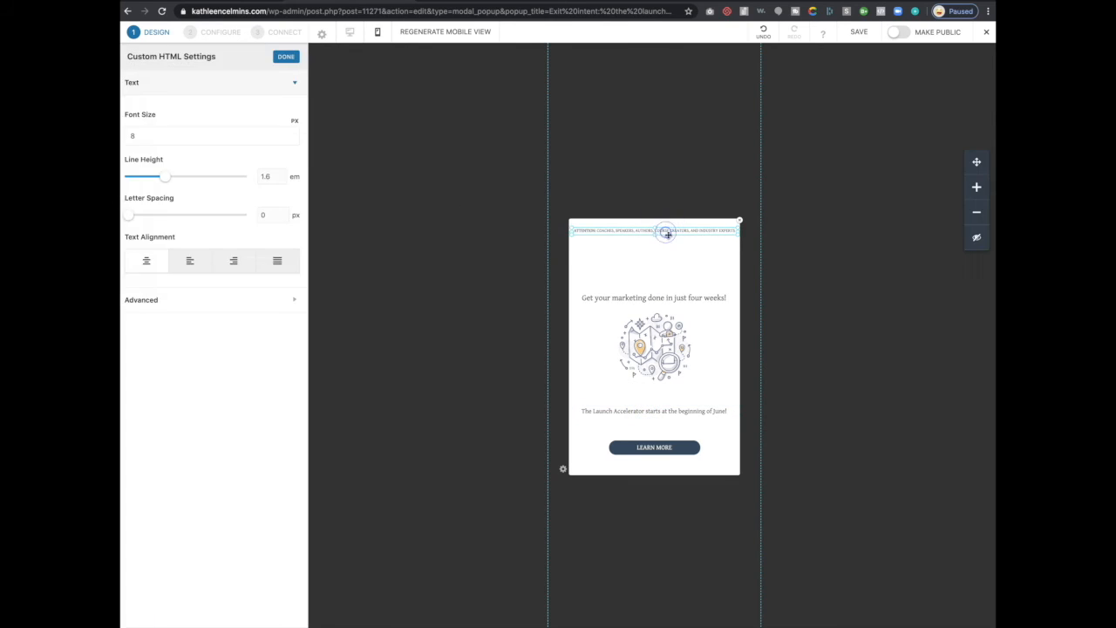
click(189, 135)
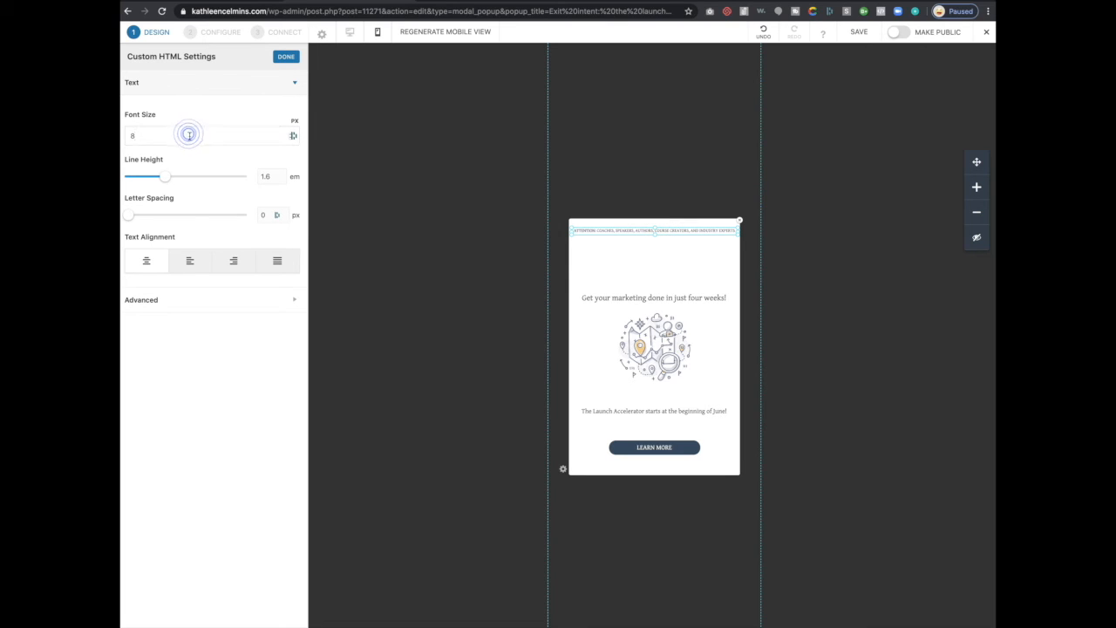
drag(189, 135, 123, 139)
text(12)
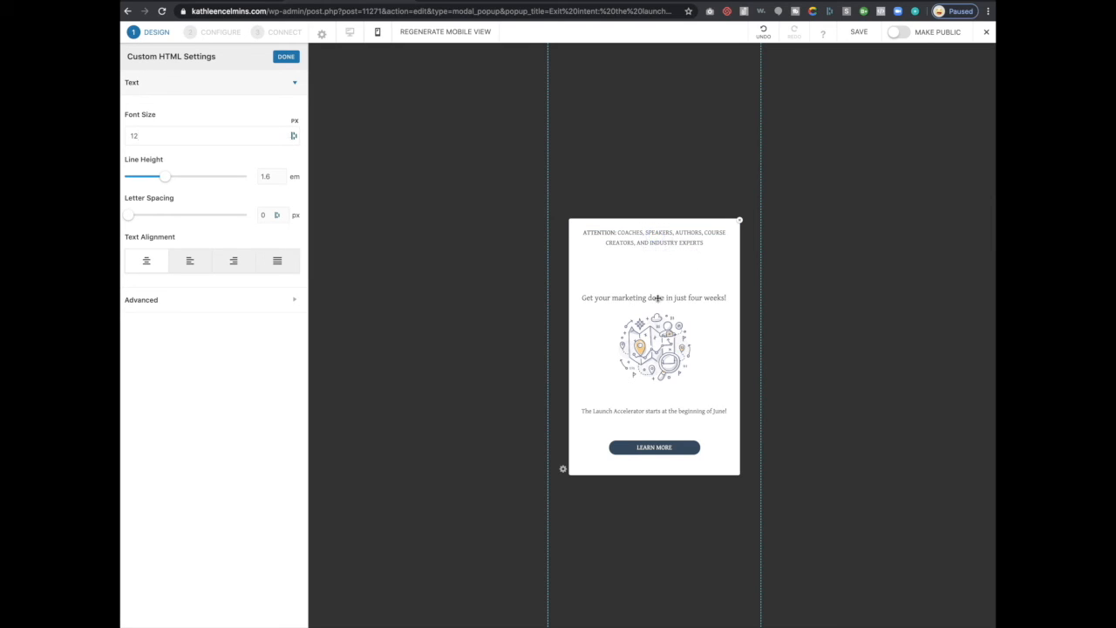
- Narrow the ATTENTION text box so the second line begins with COURSE, and centre it slightly lower in the popup
click(672, 237)
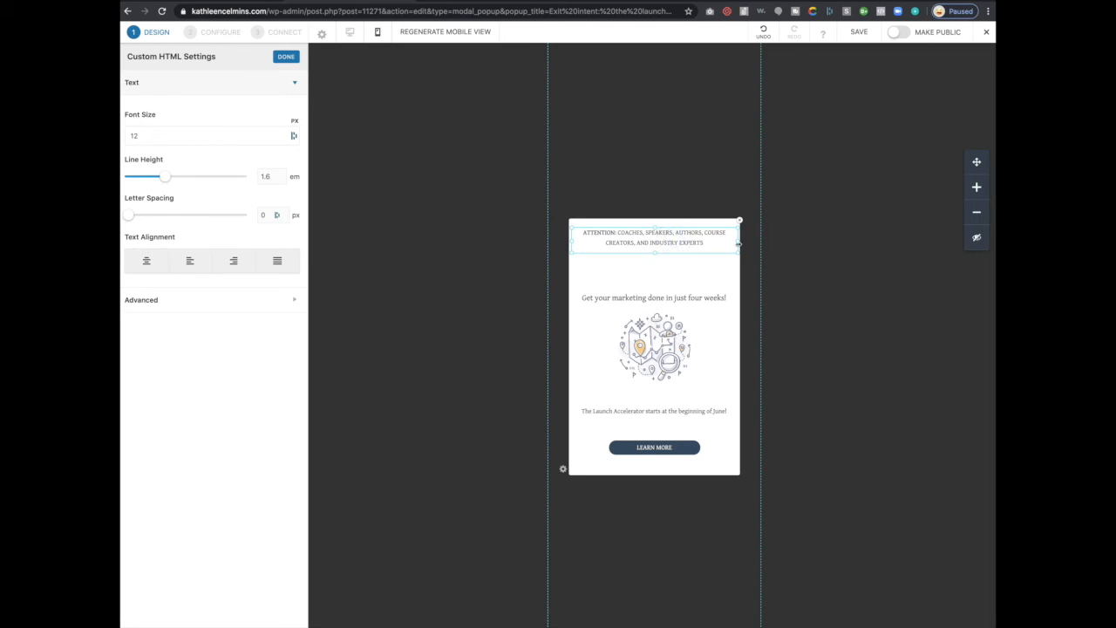
drag(738, 243, 712, 250)
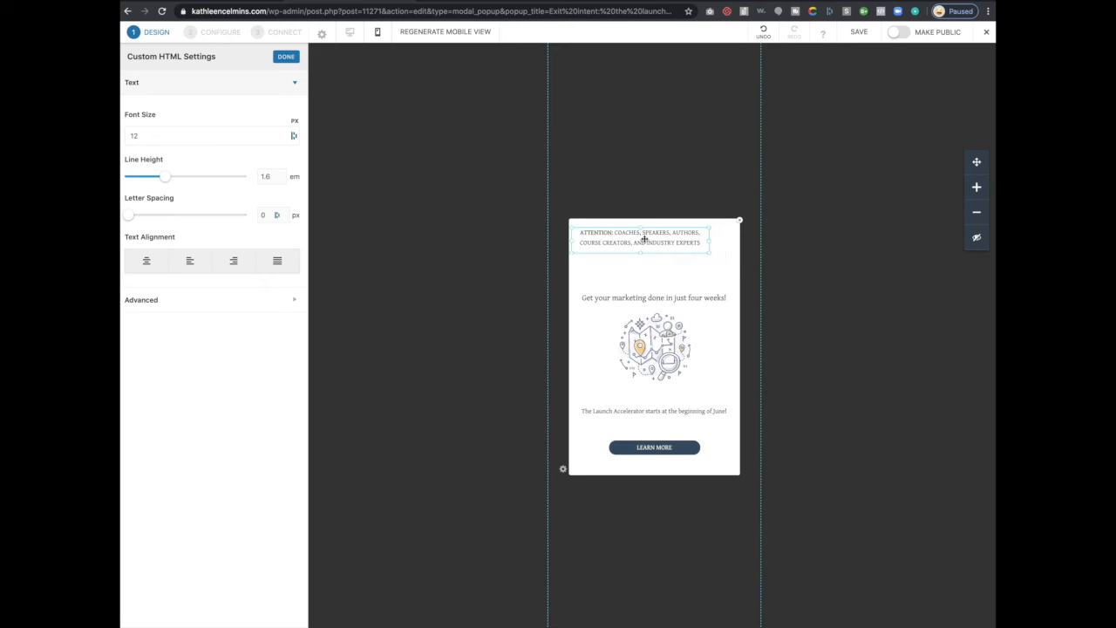
drag(642, 235, 655, 249)
- Move the mobile headline up, set its font size to 18 px, and narrow and centre it as two lines
drag(661, 304, 660, 290)
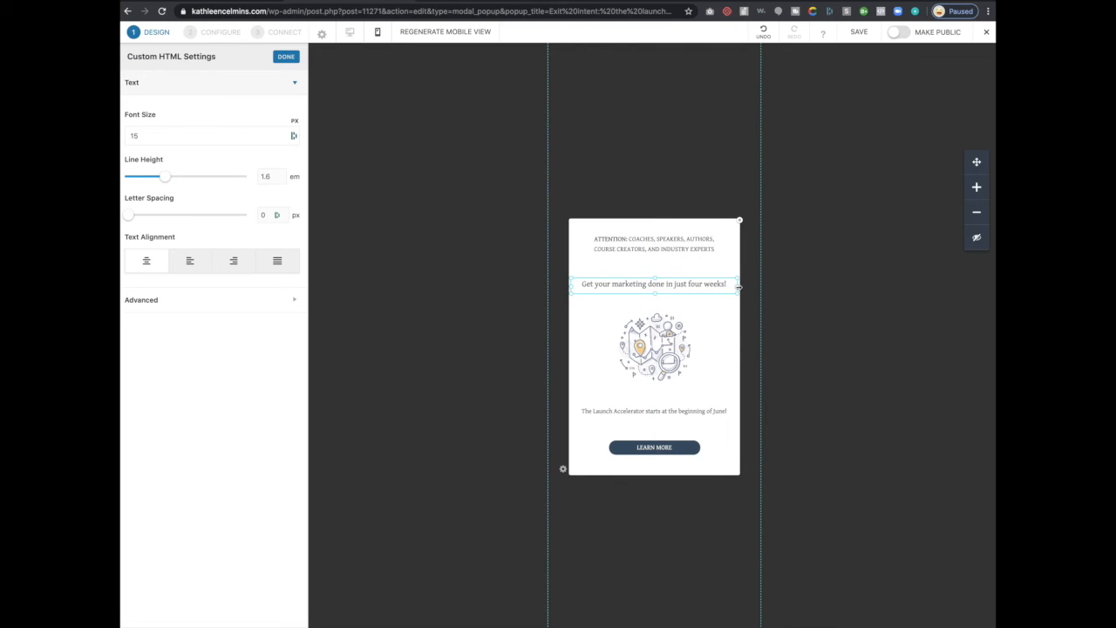
click(166, 139)
key(BackSpace)
text(8)
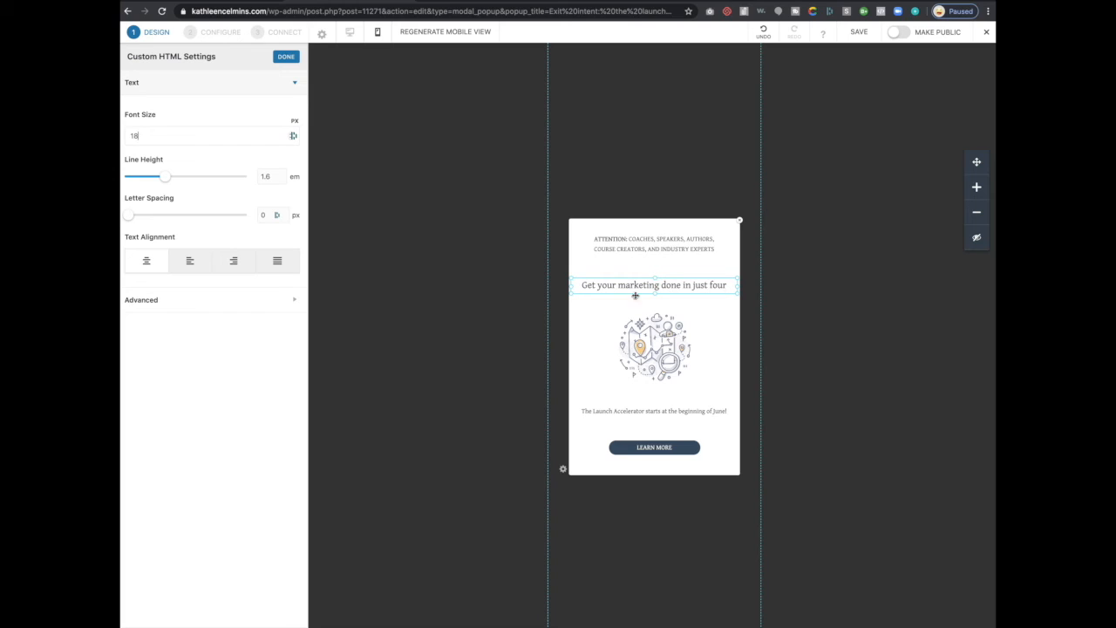
drag(739, 289, 646, 302)
mouse_move(711, 293)
mouse_down()
mouse_move(647, 296)
mouse_move(689, 290)
mouse_up()
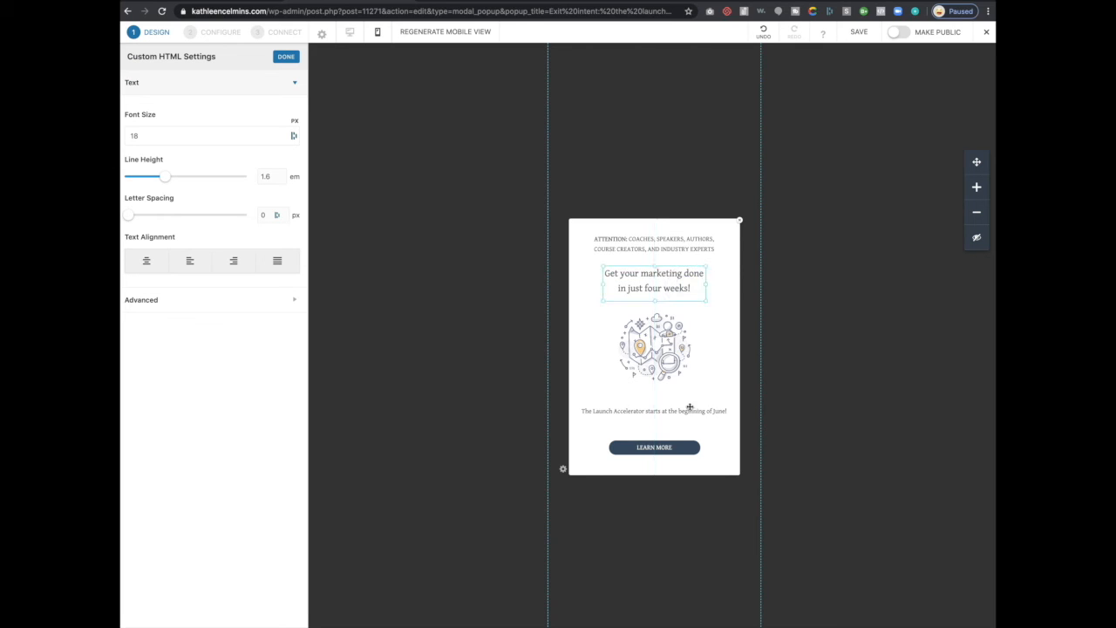
- Narrow the June start line's text box so it wraps onto two lines, centred above the LEARN MORE button
click(689, 410)
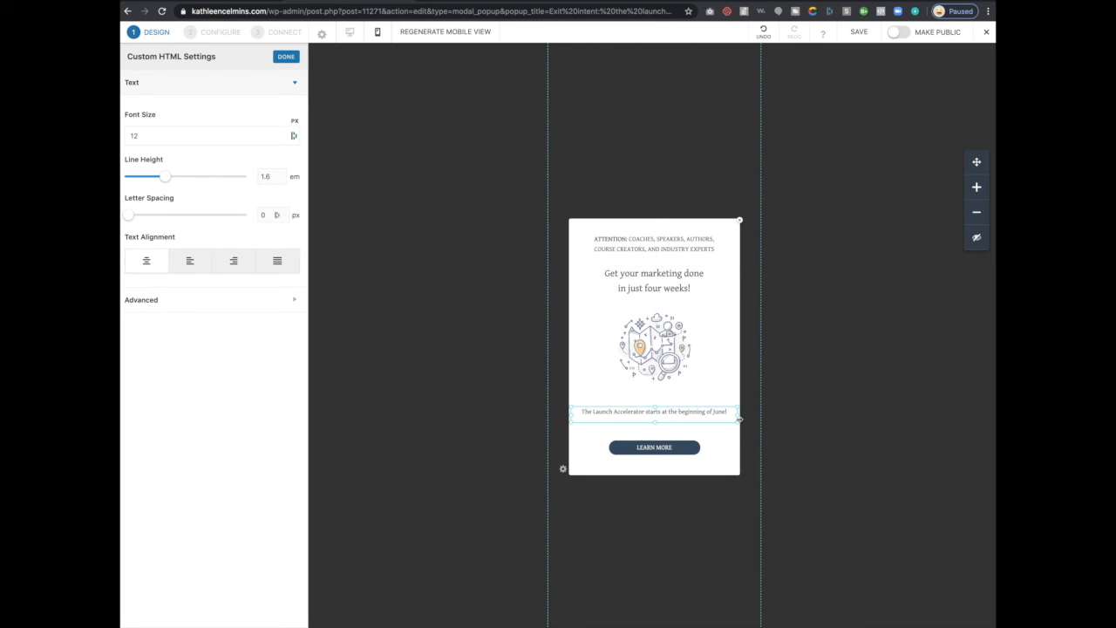
drag(739, 419, 658, 417)
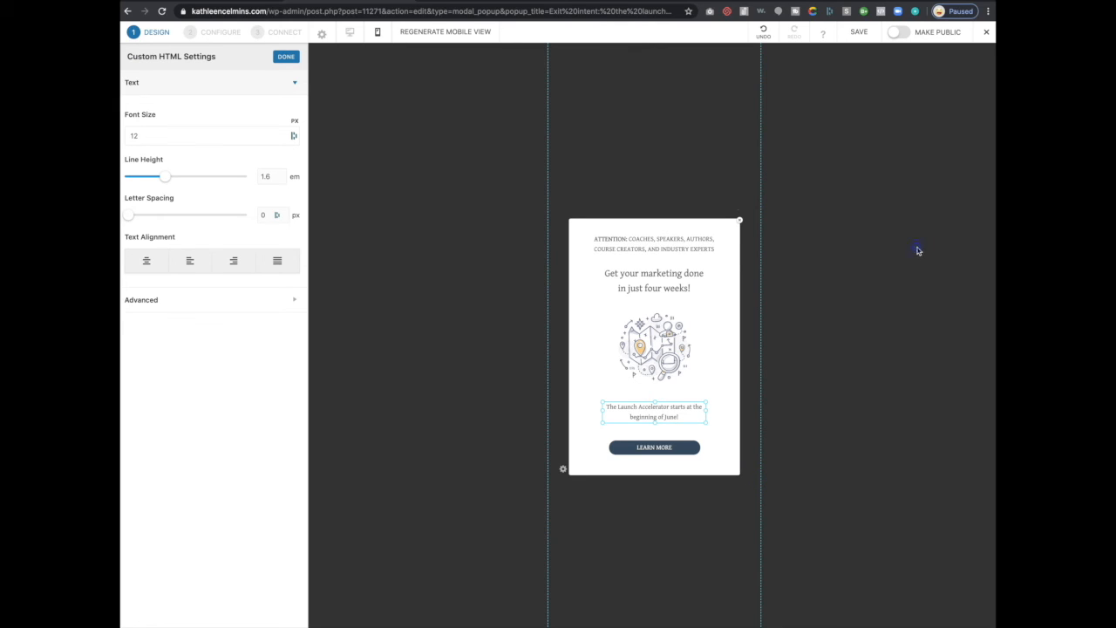
click(613, 140)
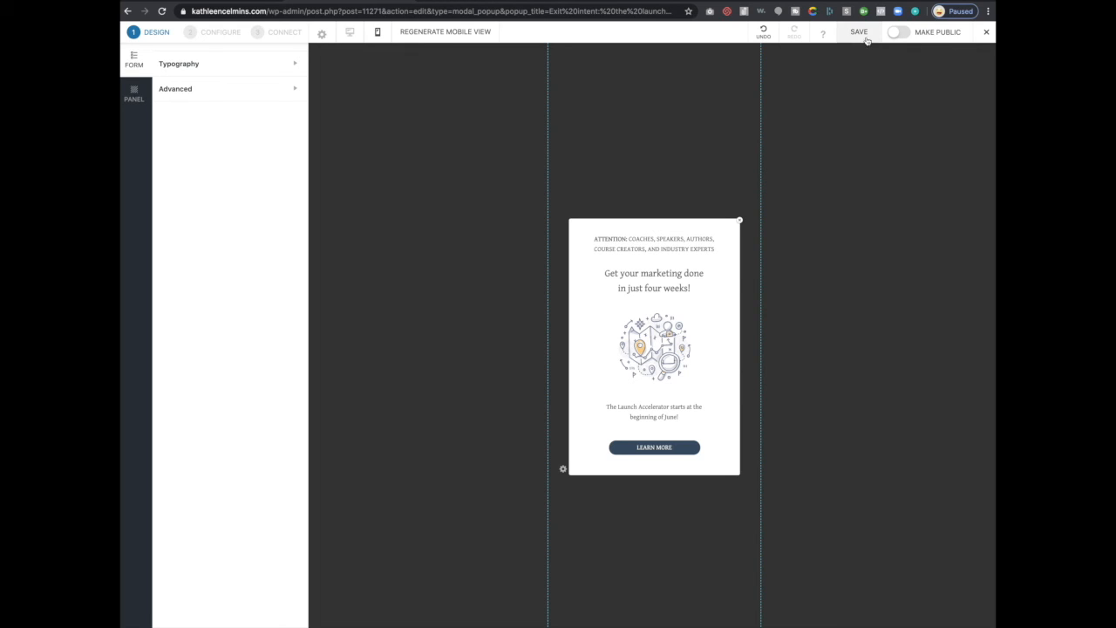
- Back in the desktop view, turn off Ruleset 1's After Few Seconds on Page trigger and turn on Exit Intent
click(350, 34)
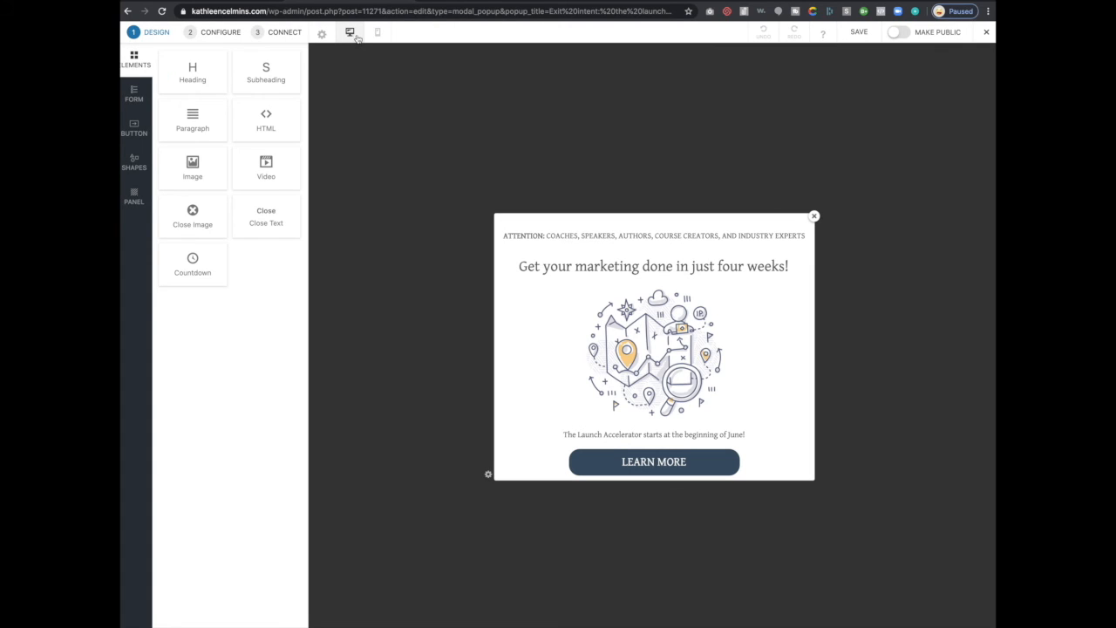
click(251, 38)
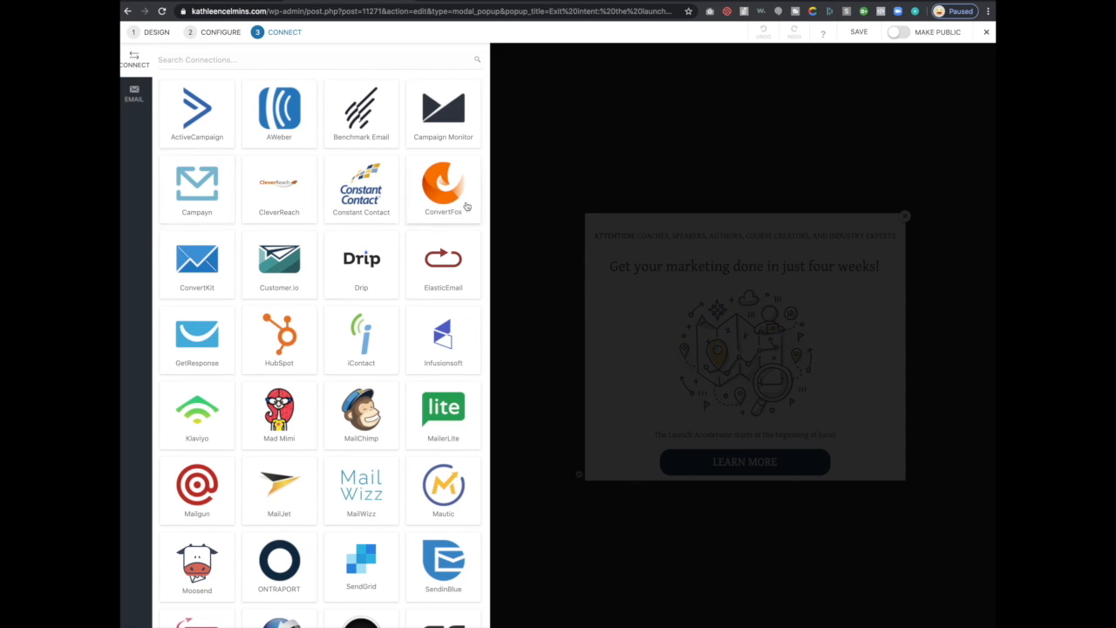
click(222, 32)
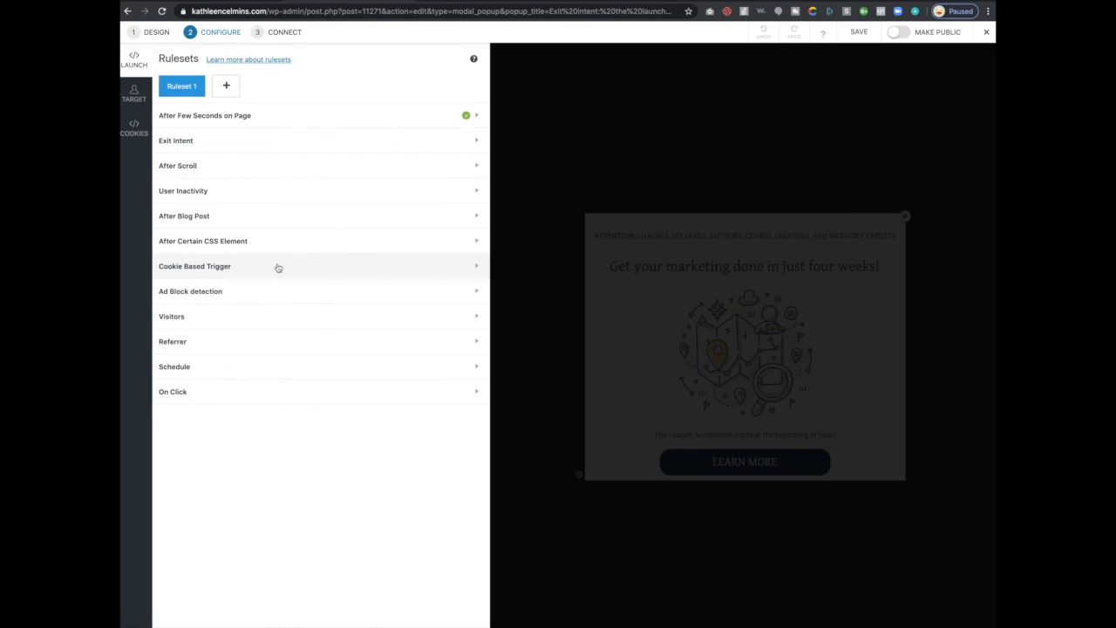
click(295, 121)
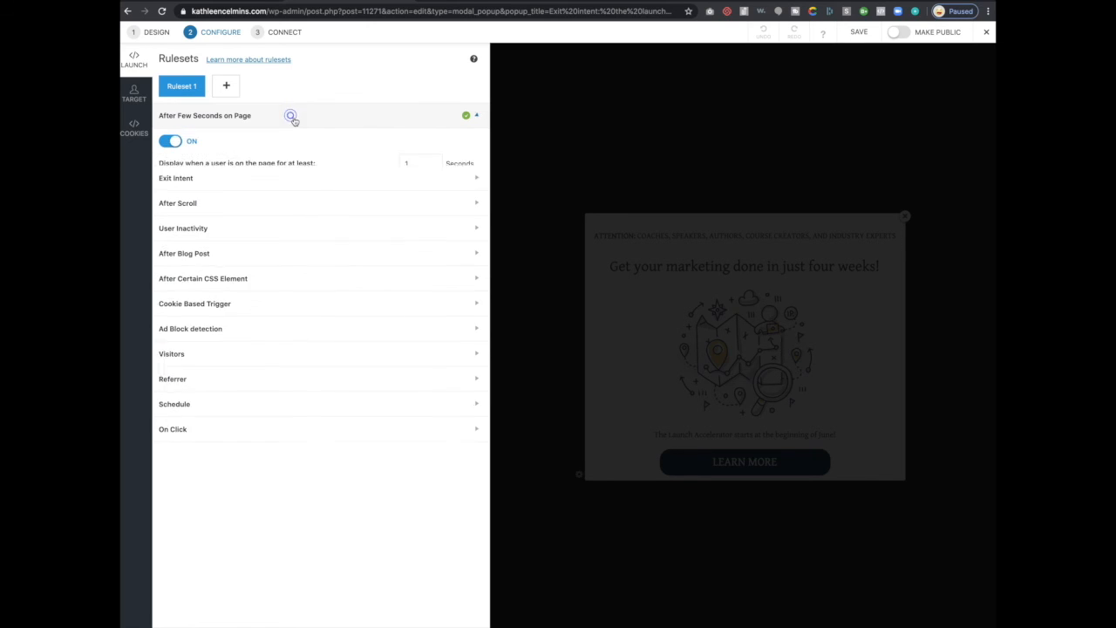
click(176, 153)
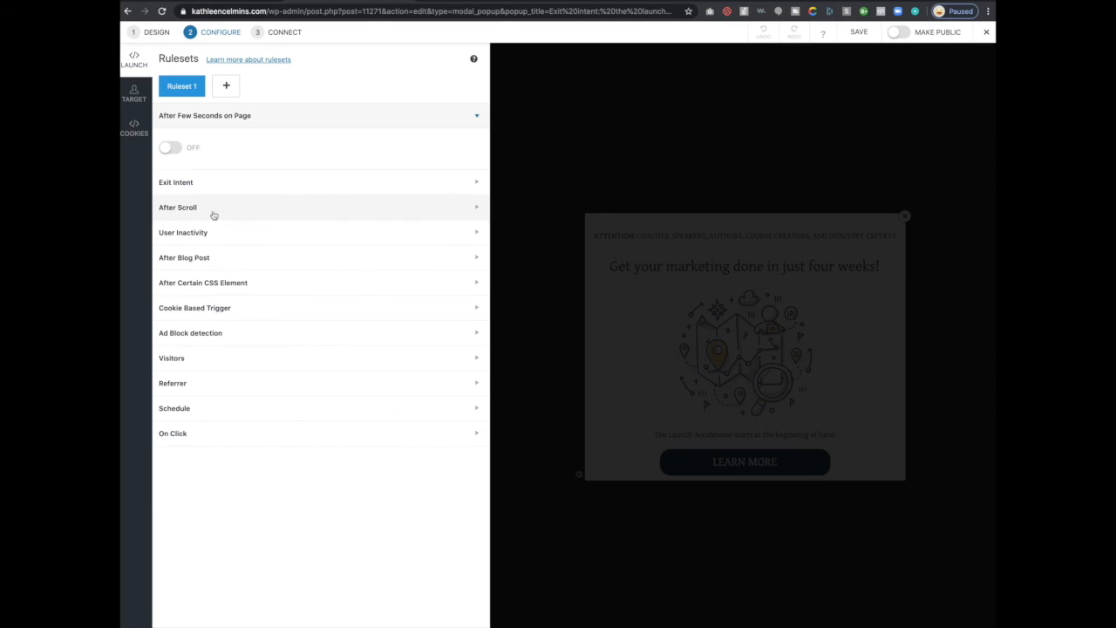
click(246, 187)
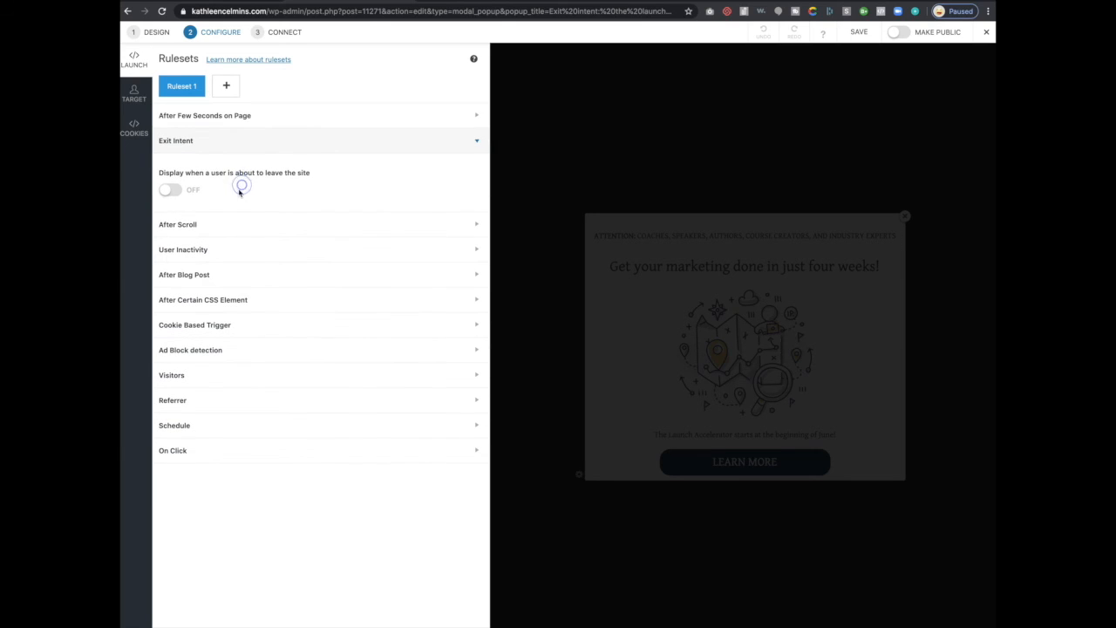
click(170, 189)
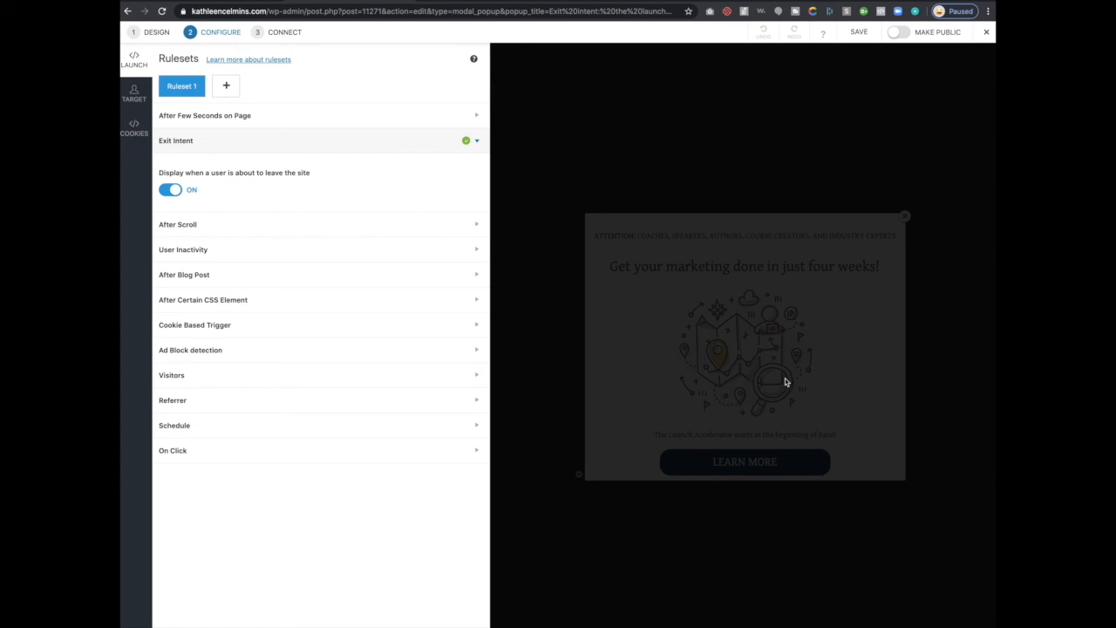
- In the page targeting settings, add a Target Specifics exclusion rule for the Launch Accelerator page
click(134, 94)
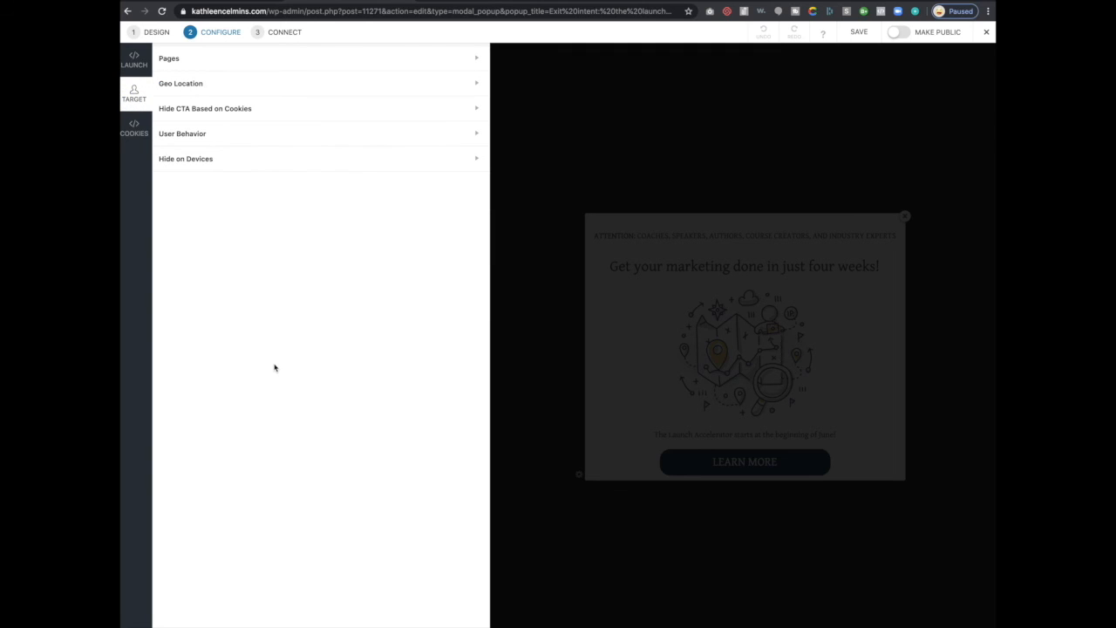
click(200, 61)
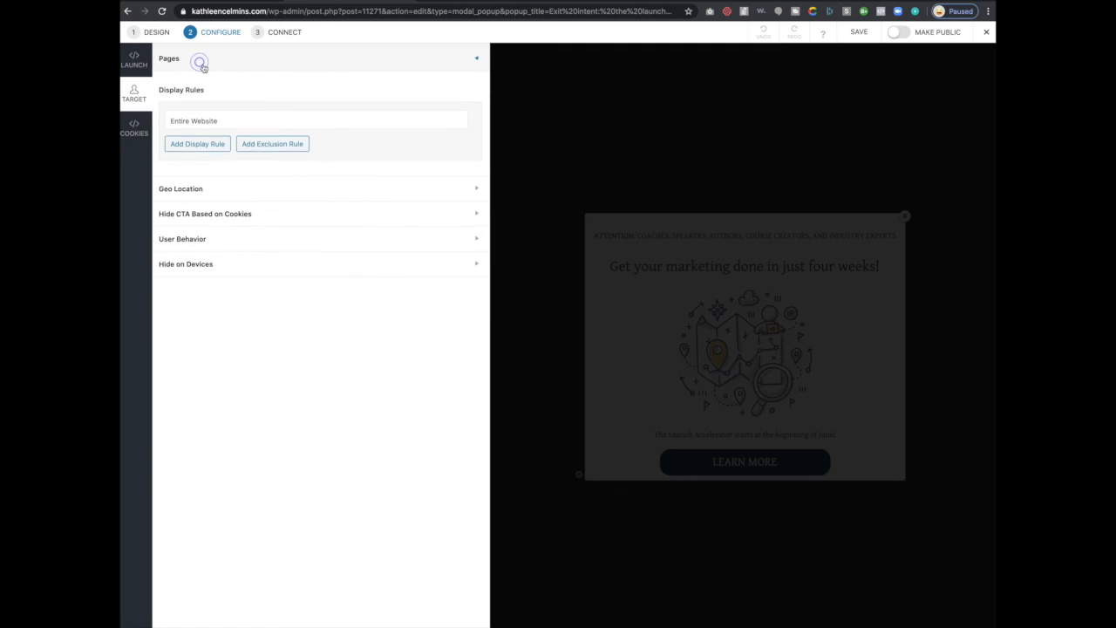
click(273, 145)
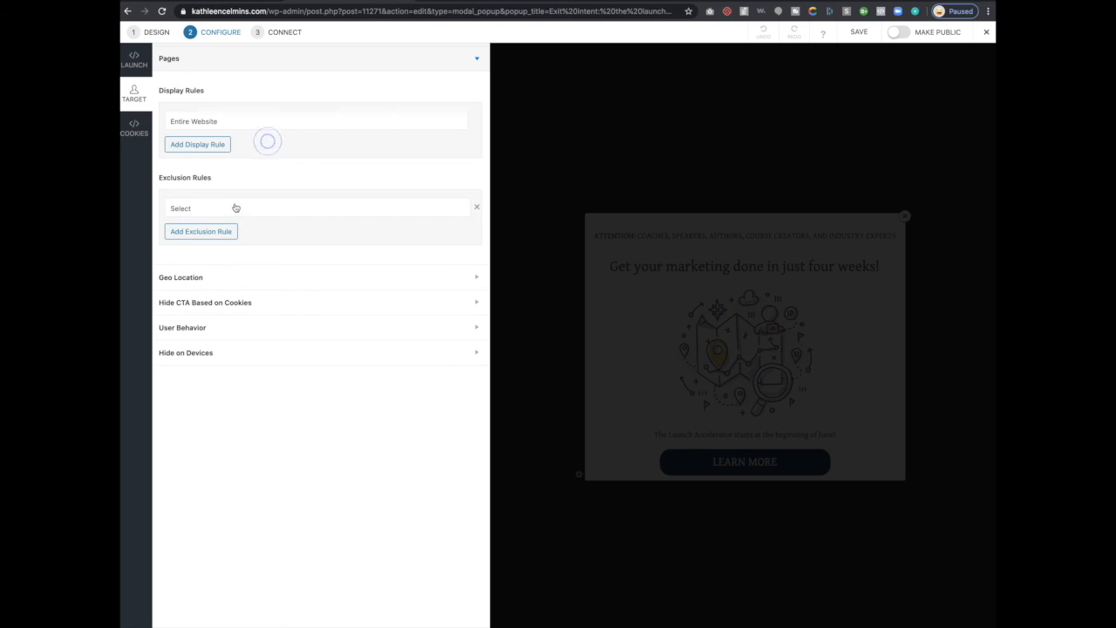
click(236, 208)
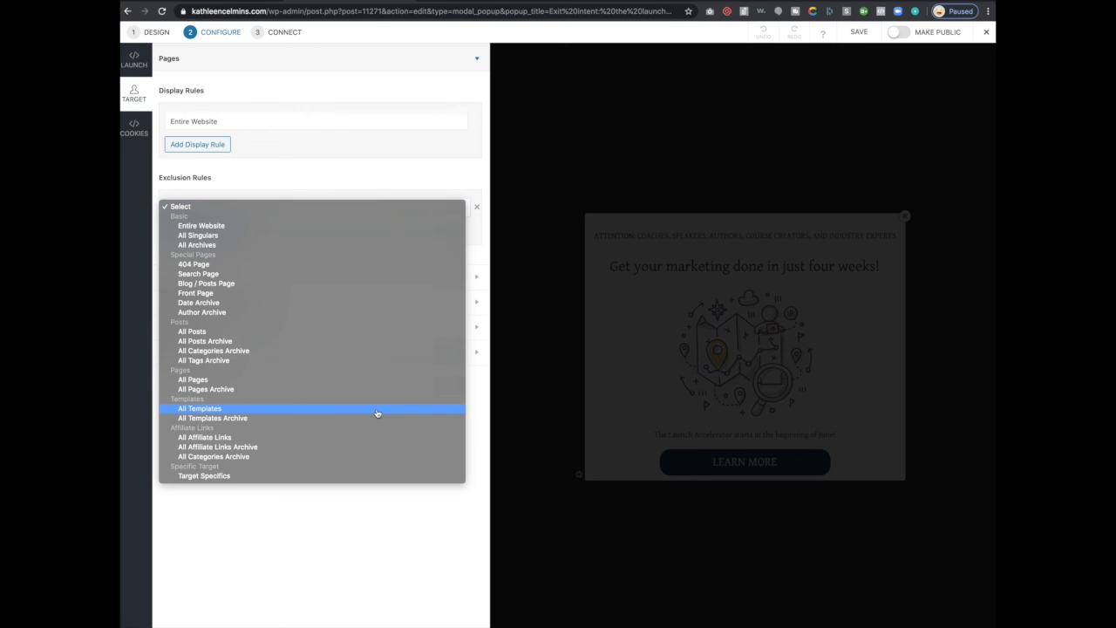
click(354, 478)
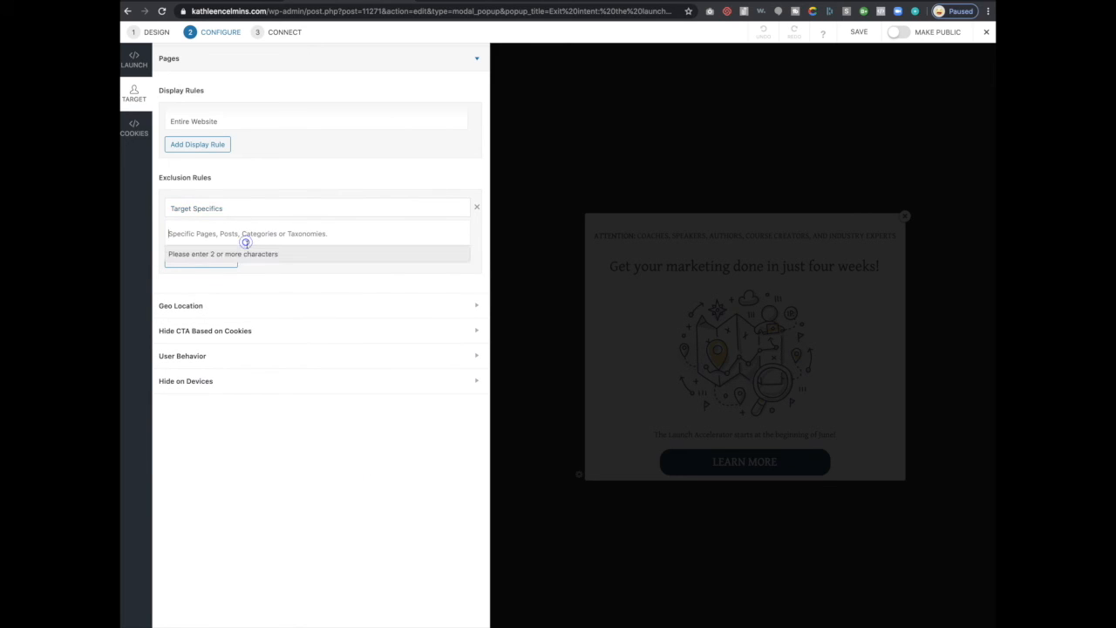
click(246, 240)
text(launch)
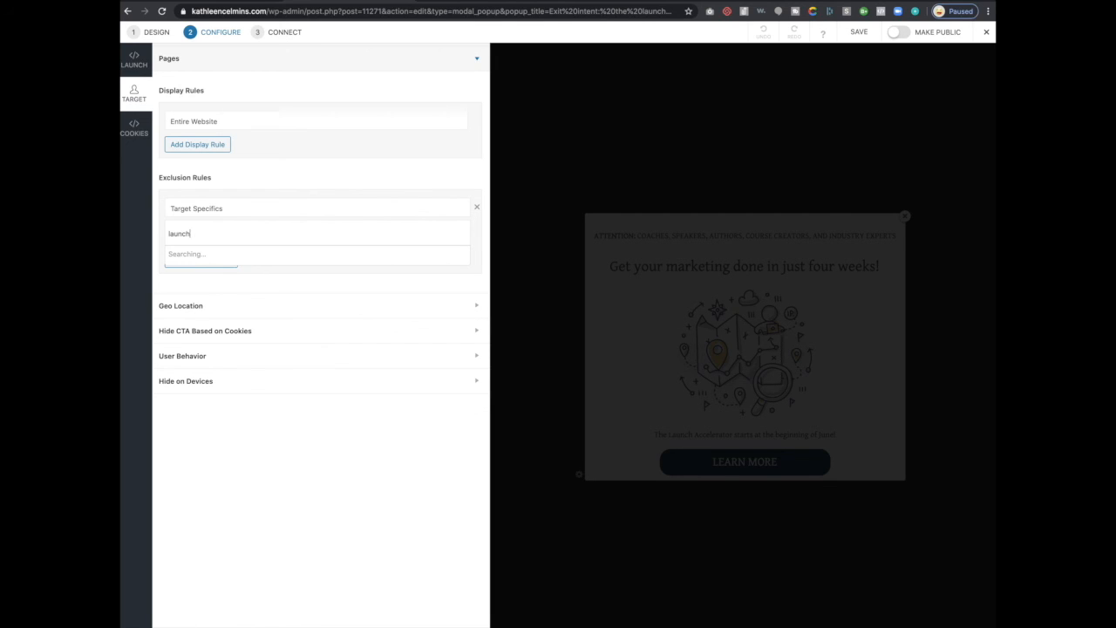
scroll(260, 278, down, 3)
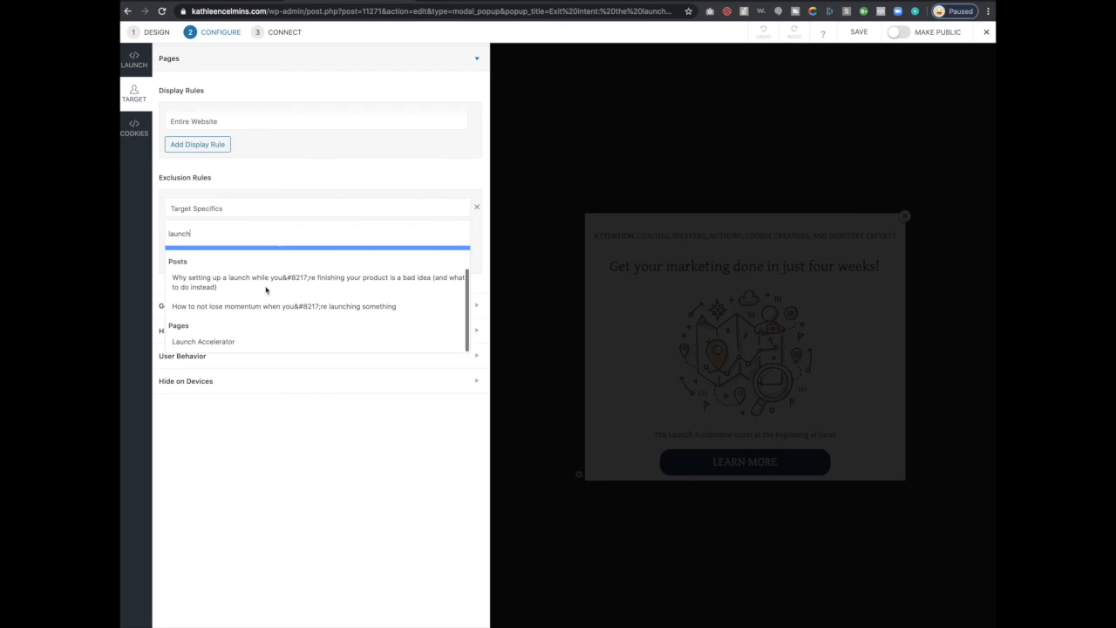
click(256, 342)
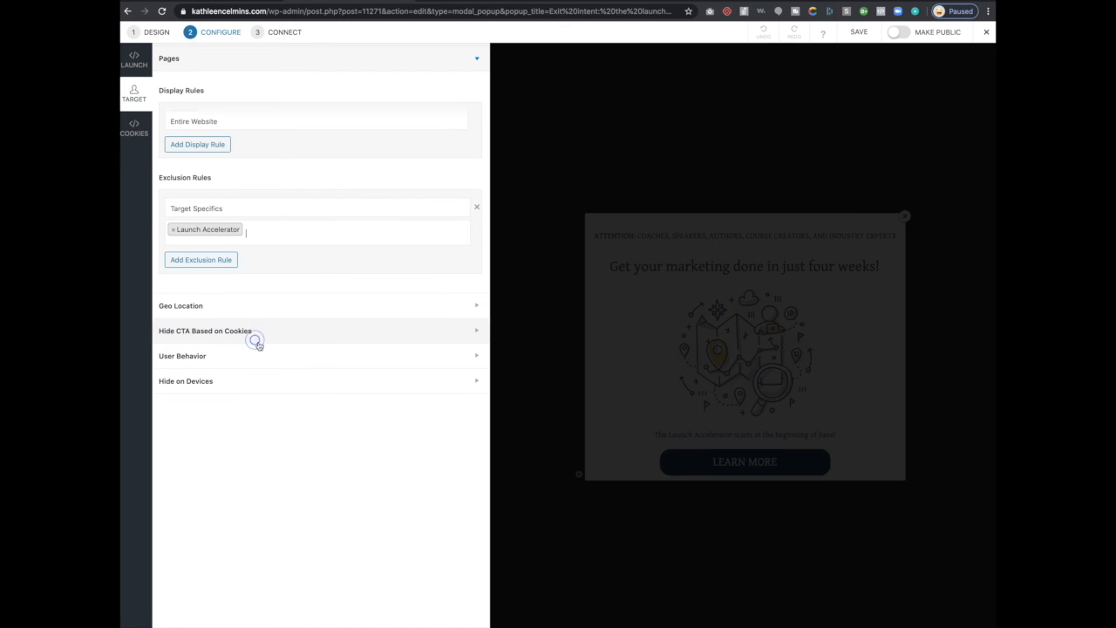
- Proceed to the Connect stage and make the popup public
click(258, 32)
click(895, 33)
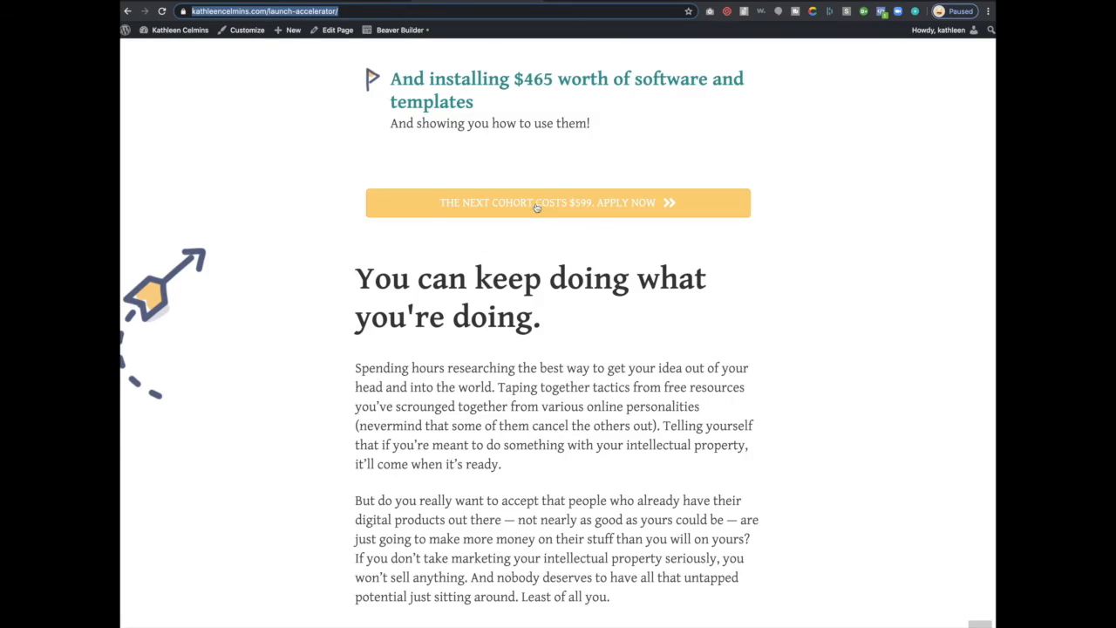
- Switch to the browser tab with the live Launch Accelerator page and load the website's home page there
scroll(536, 206, up, 20)
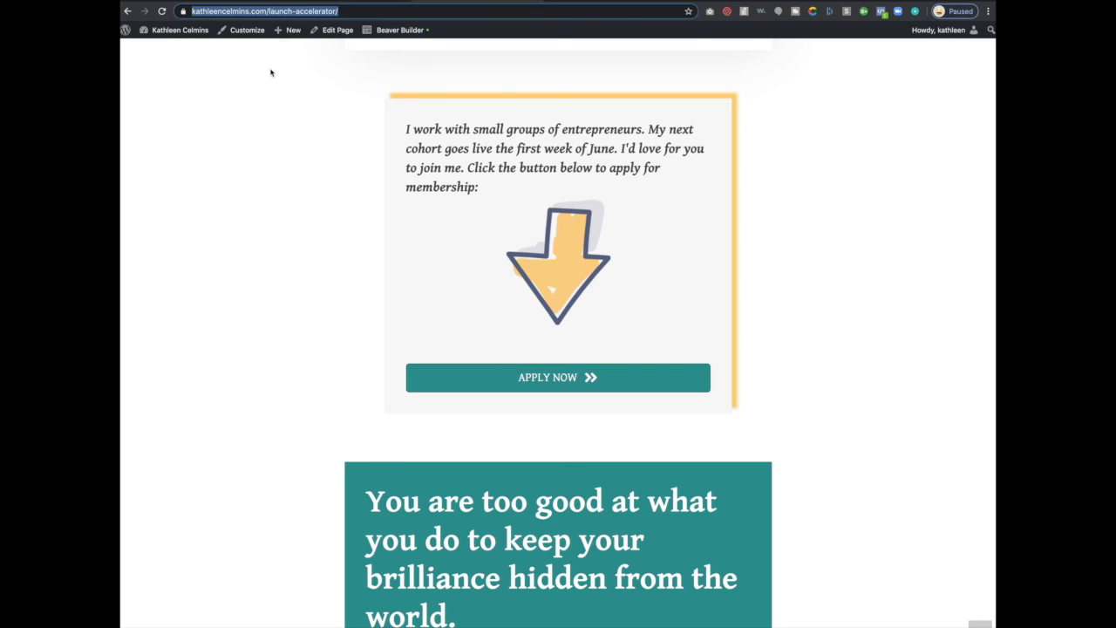
text(kathleencelmins.com)
key(Return)
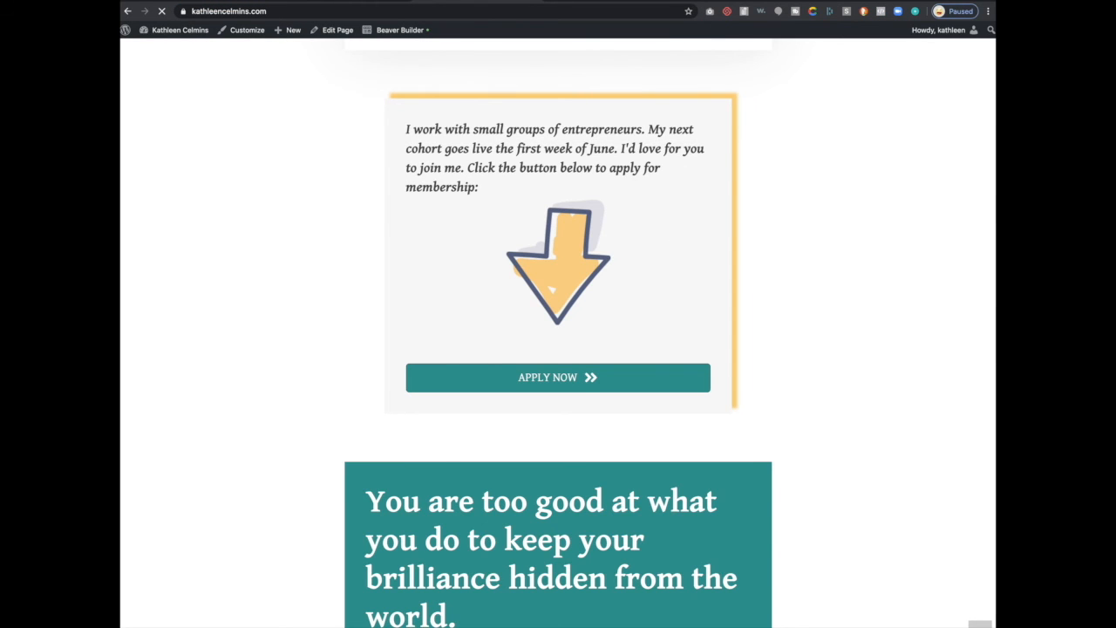